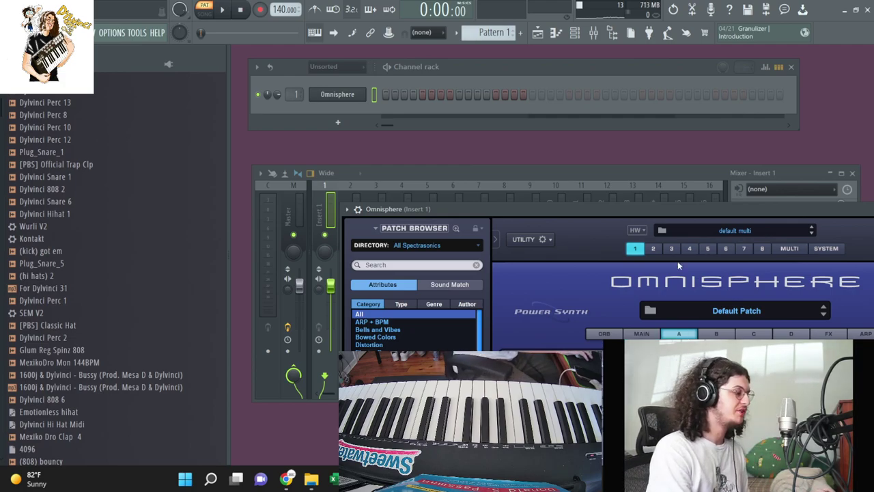
- Switch Omnisphere's layer A oscillator to sample mode and load the Thingie Vocal Wave soundsource from the Apps + Code type
{"action": "left_click_drag", "start_coordinate": [673, 210], "coordinate": [624, 103]}
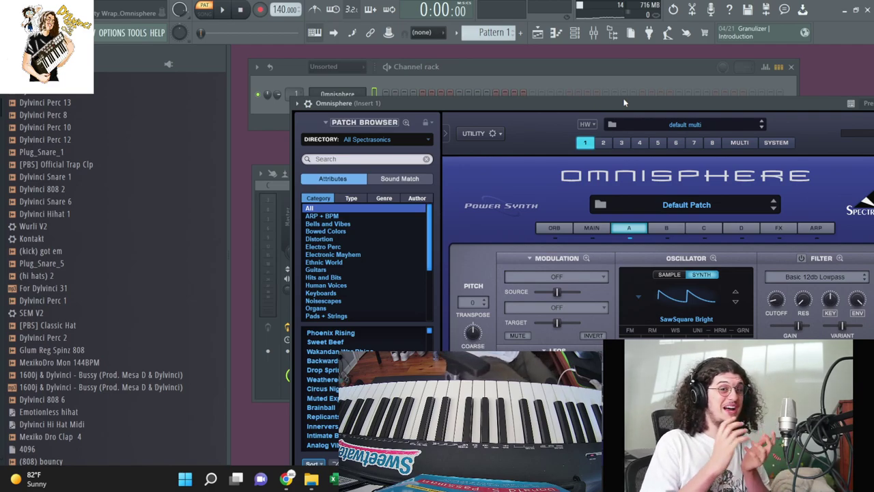
{"action": "left_click", "coordinate": [667, 276]}
{"action": "left_click", "coordinate": [675, 301]}
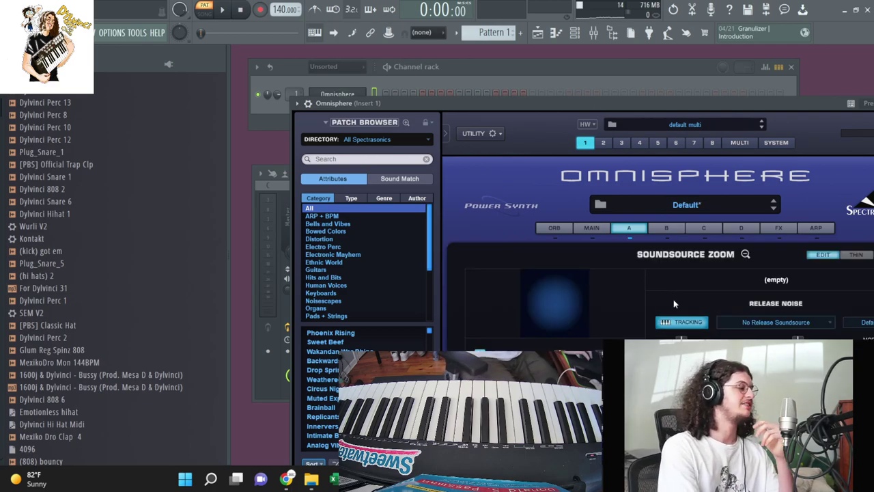
{"action": "left_click", "coordinate": [745, 254]}
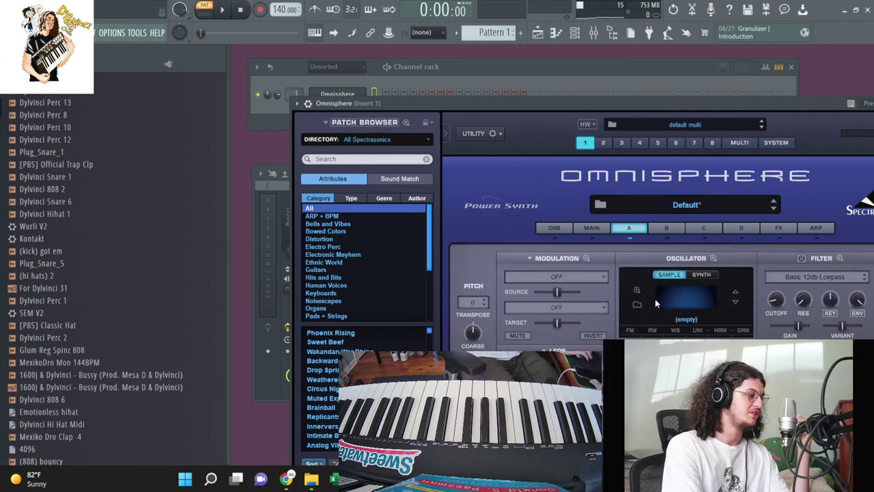
{"action": "left_click", "coordinate": [637, 305]}
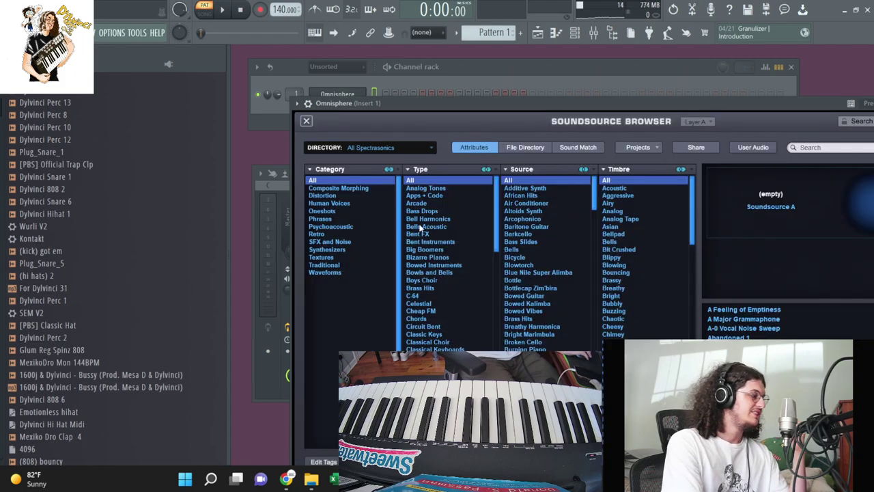
{"action": "left_click", "coordinate": [424, 195]}
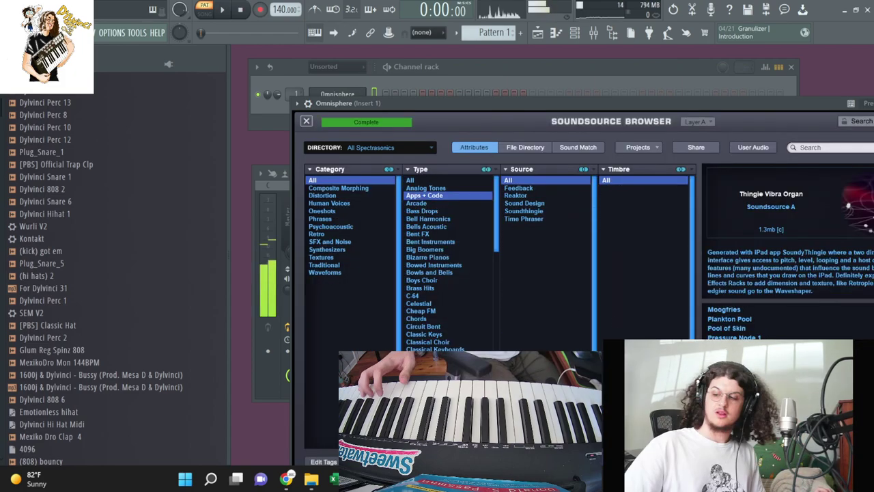
- Modulate layer A's fine pitch with LFO1 and reduce the modulation source amount to a subtle level
{"action": "right_click", "coordinate": [476, 198]}
{"action": "mouse_move", "coordinate": [539, 228]}
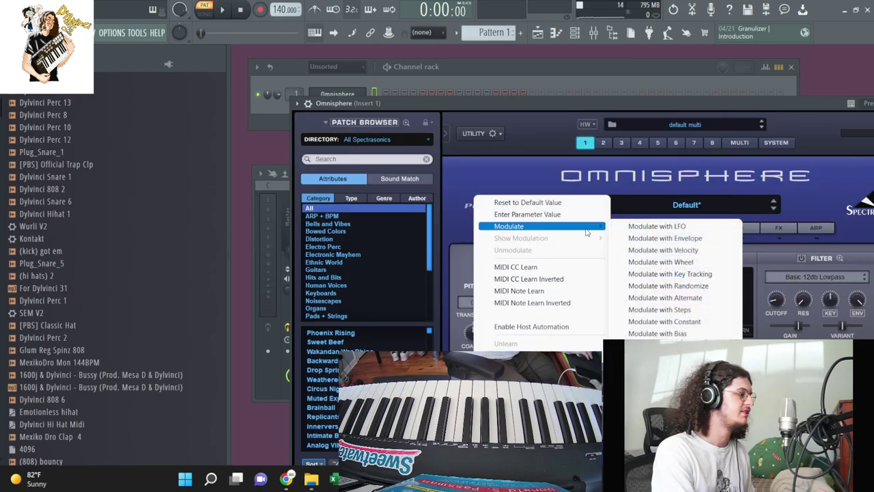
{"action": "left_click", "coordinate": [656, 227]}
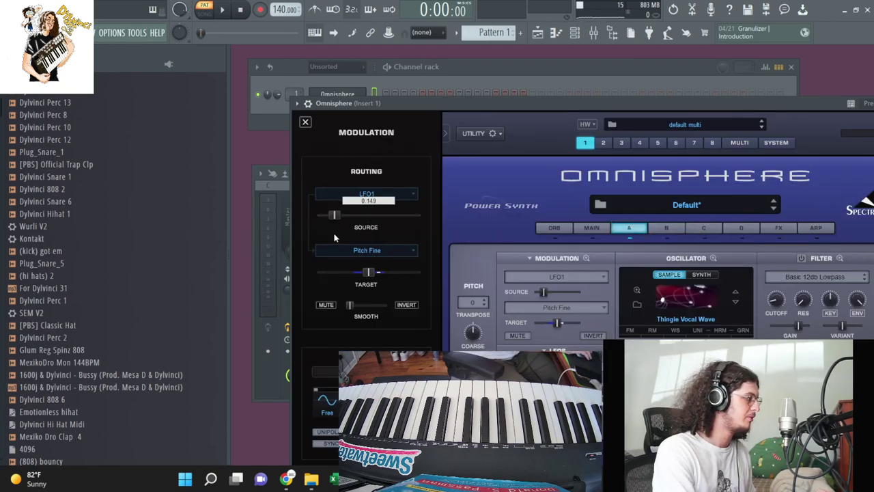
- Add the Pro-Verb reverb to the first slot of the aux effects rack and close the modulation settings
{"action": "left_click", "coordinate": [779, 227]}
{"action": "left_click", "coordinate": [529, 259]}
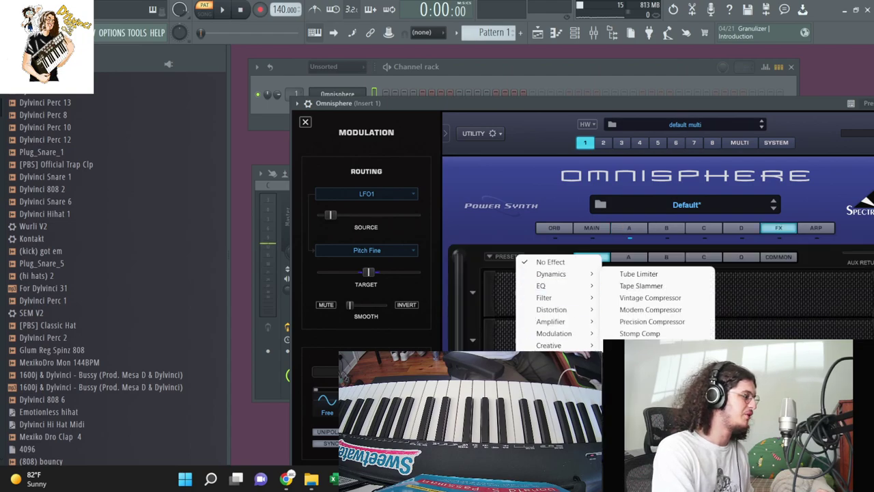
{"action": "key", "text": "Escape"}
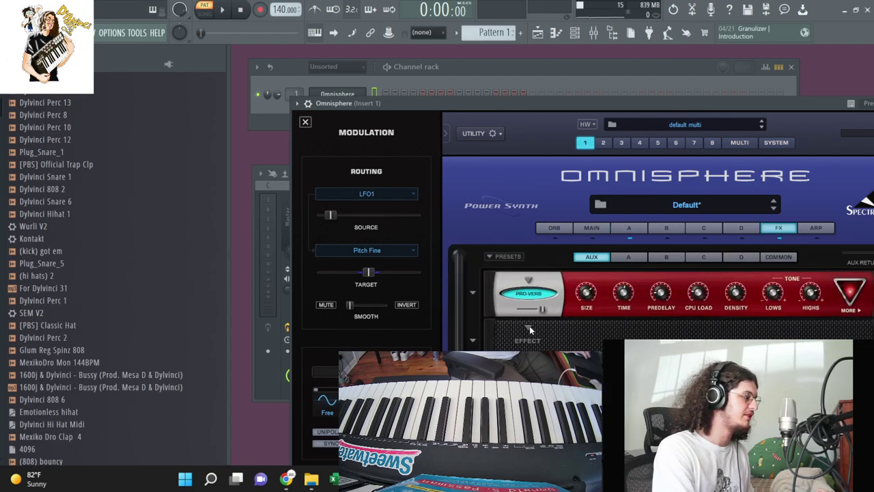
{"action": "left_click", "coordinate": [305, 122]}
- Record a sustained four-bar chord progression on the Omnisphere channel at 151 BPM
{"action": "left_click", "coordinate": [222, 10]}
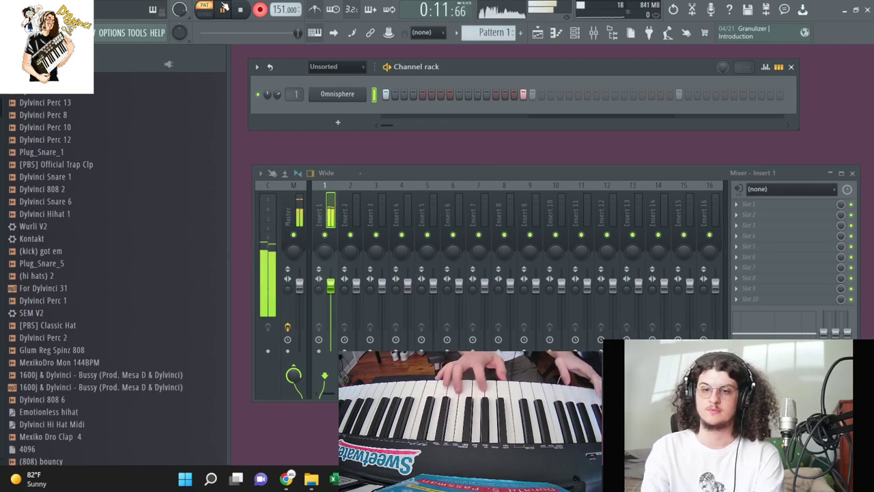
{"action": "key", "text": "space"}
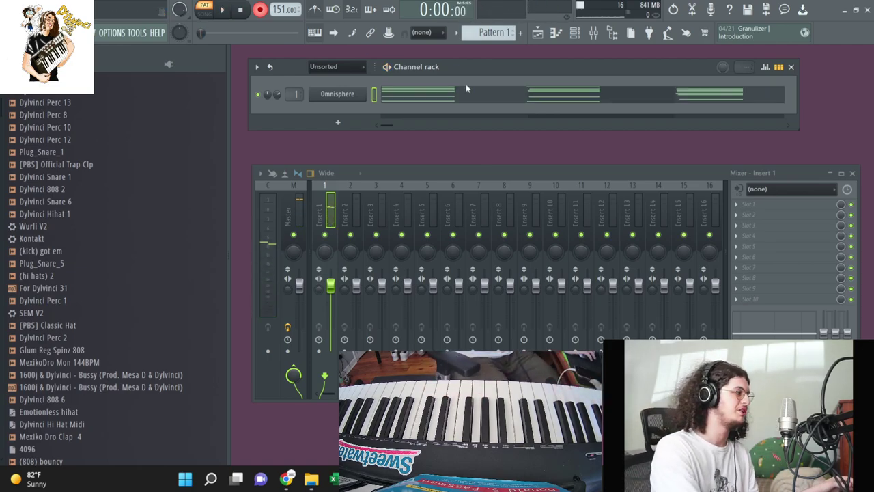
- Duplicate all the recorded Omnisphere chords so that the progression repeats in bars 5 to 8
{"action": "left_click", "coordinate": [466, 84]}
{"action": "key", "text": "space"}
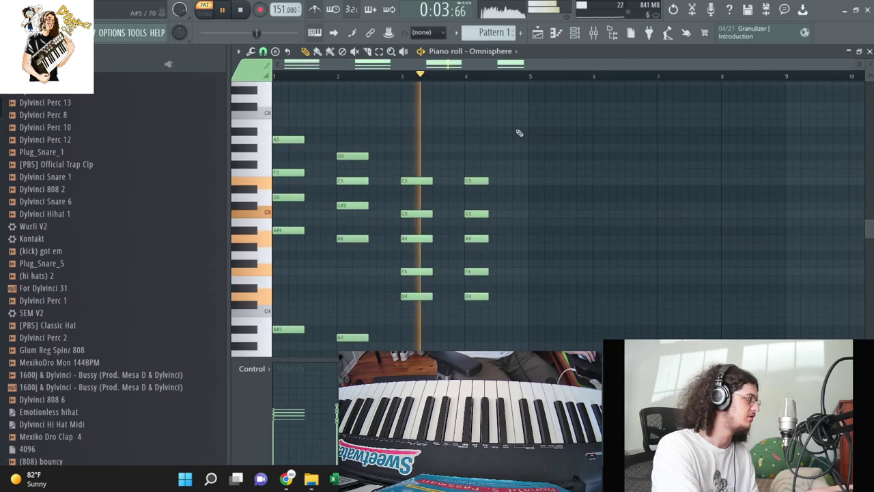
{"action": "key", "text": "ctrl+a"}
{"action": "key", "text": "ctrl+b"}
{"action": "key", "text": "ctrl+d"}
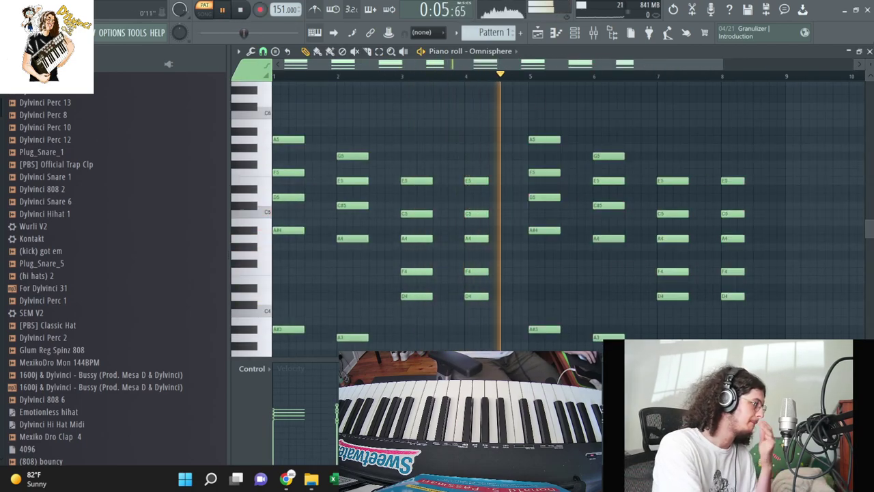
{"action": "key", "text": "F7"}
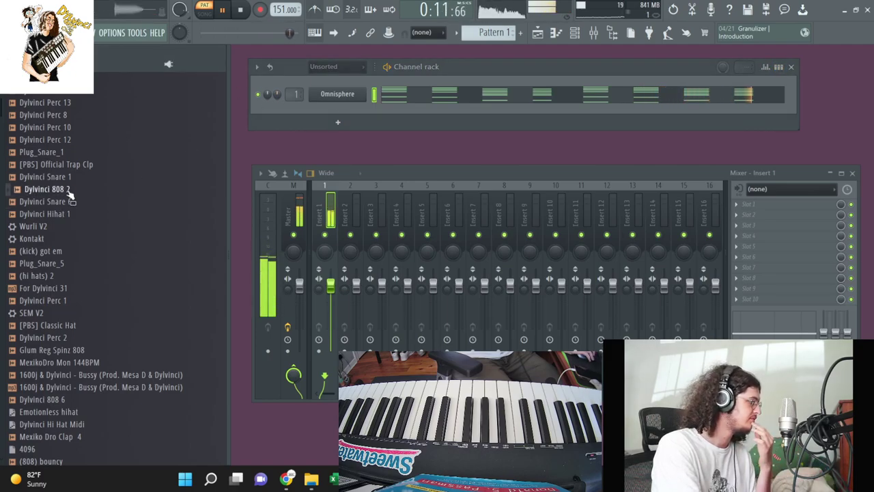
- Add a Lounge Lizard Session 4 channel with program 17. Dylvinci and route it to mixer insert 2
{"action": "scroll", "coordinate": [69, 195], "scroll_direction": "up", "scroll_amount": 10}
{"action": "key", "text": "space"}
{"action": "left_click_drag", "start_coordinate": [88, 275], "coordinate": [346, 105]}
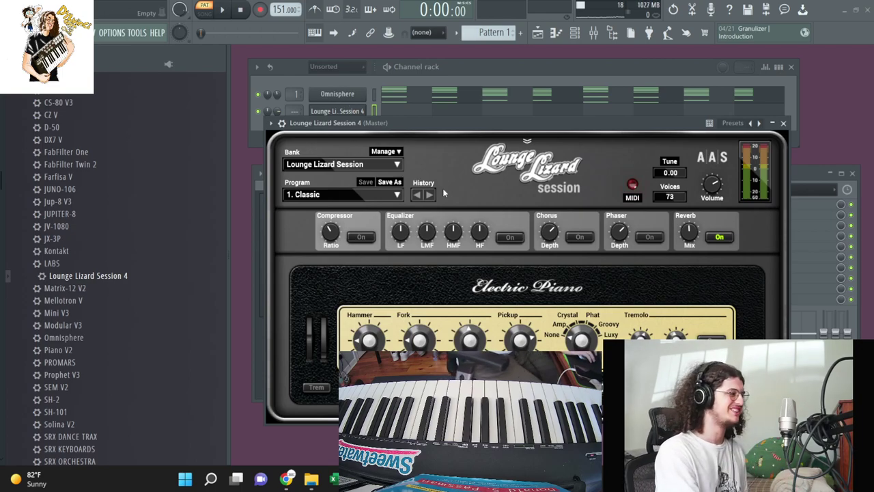
{"action": "left_click", "coordinate": [379, 197]}
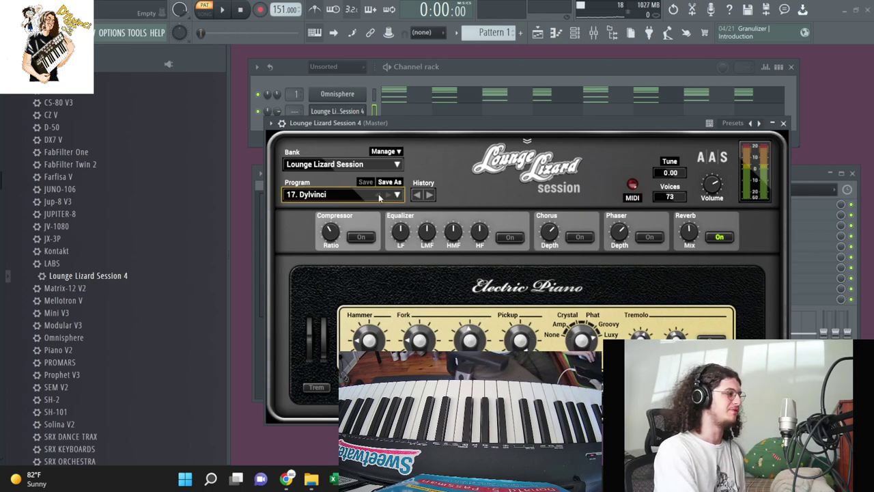
{"action": "left_click", "coordinate": [783, 124]}
{"action": "scroll", "coordinate": [292, 111], "scroll_direction": "up", "scroll_amount": 2}
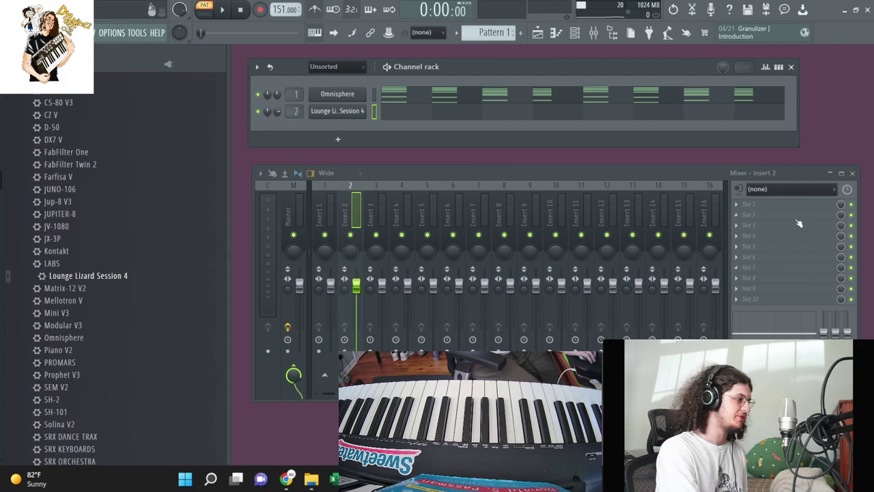
- Load RC-20 Retro Color into the first effect slot of mixer insert 2 and set its noise type to Studio 2
{"action": "left_click", "coordinate": [751, 205]}
{"action": "mouse_move", "coordinate": [580, 67]}
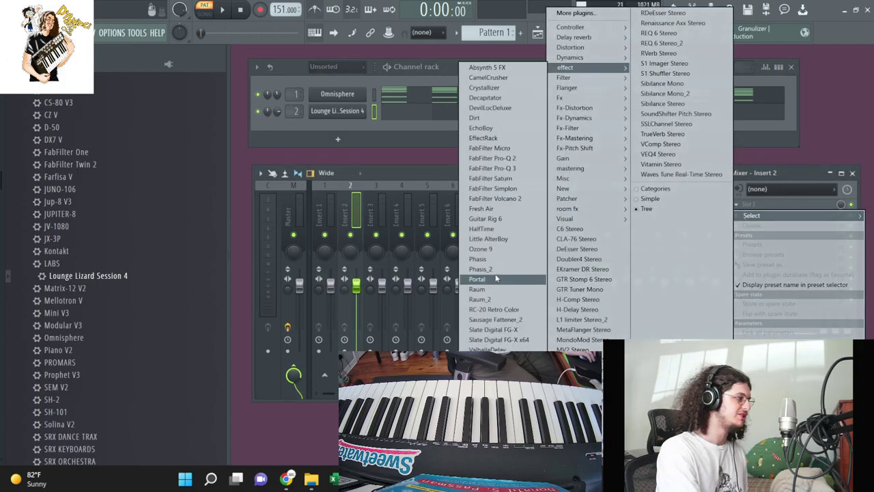
{"action": "left_click", "coordinate": [493, 309]}
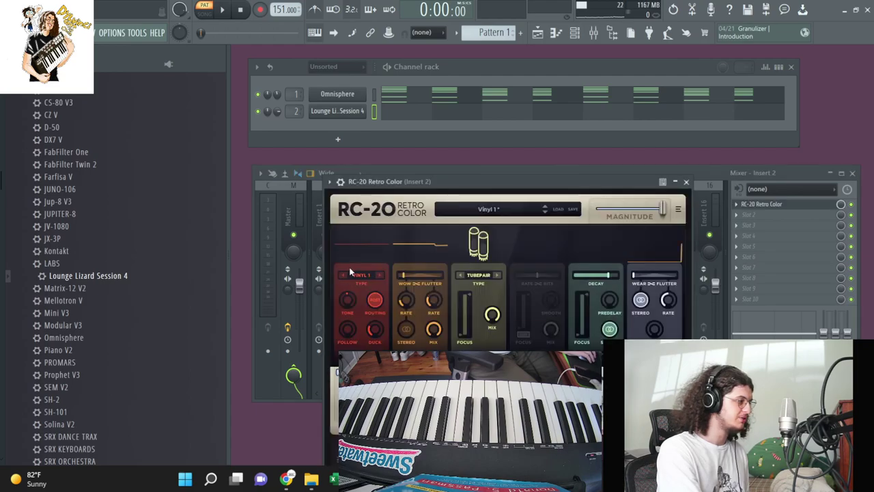
{"action": "left_click", "coordinate": [361, 275]}
{"action": "left_click", "coordinate": [360, 349]}
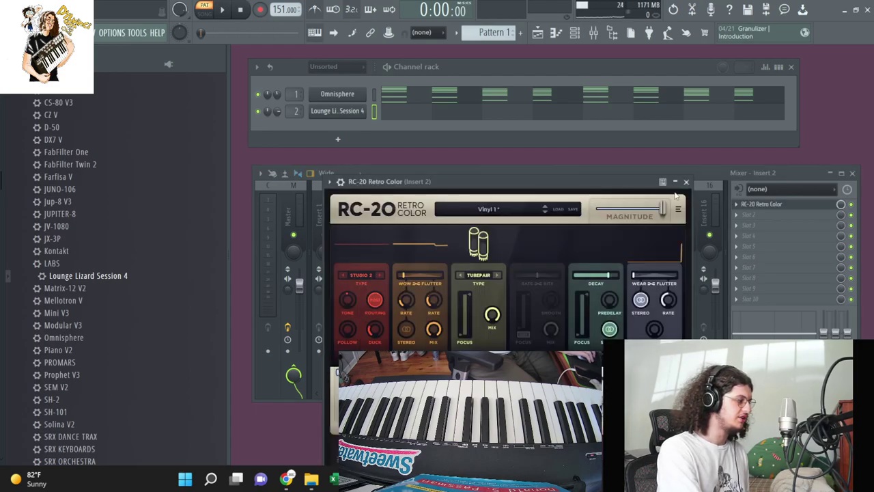
{"action": "left_click", "coordinate": [687, 183]}
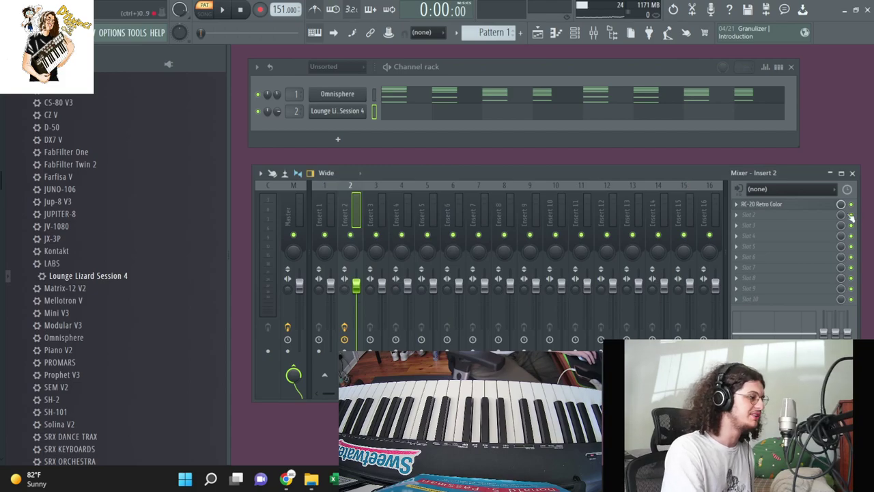
- Load Cassette into the second effect slot of mixer insert 2 and check its wow and flutter settings
{"action": "left_click", "coordinate": [758, 215]}
{"action": "mouse_move", "coordinate": [566, 98]}
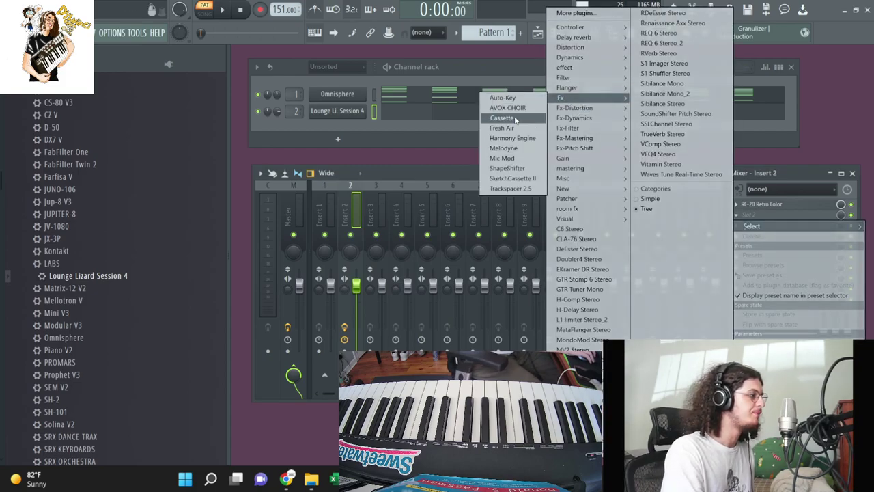
{"action": "left_click", "coordinate": [505, 118]}
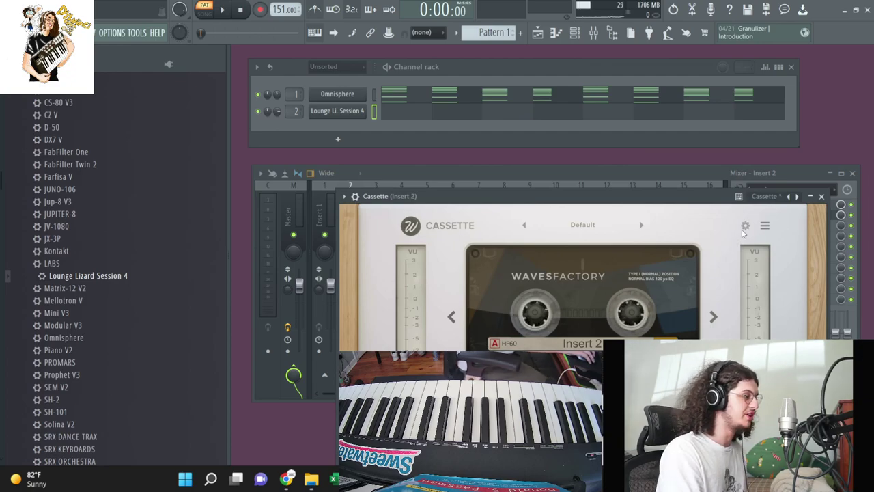
{"action": "left_click_drag", "start_coordinate": [712, 205], "coordinate": [683, 117]}
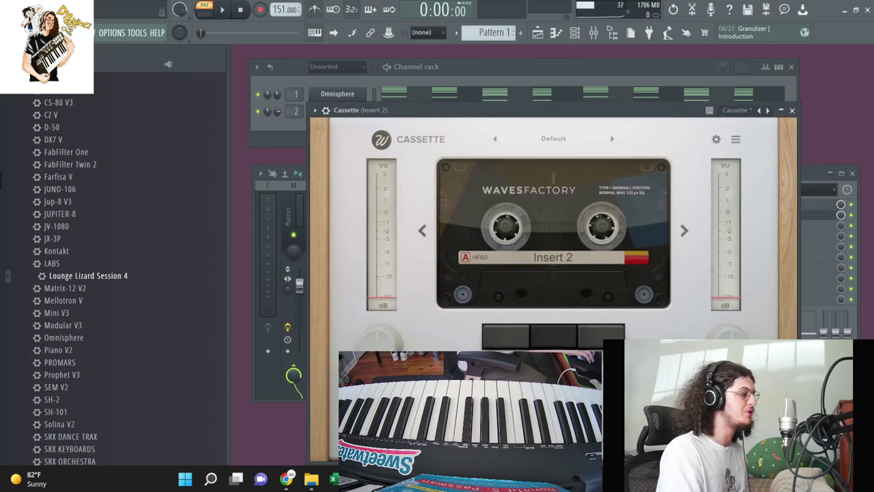
{"action": "left_click", "coordinate": [716, 139]}
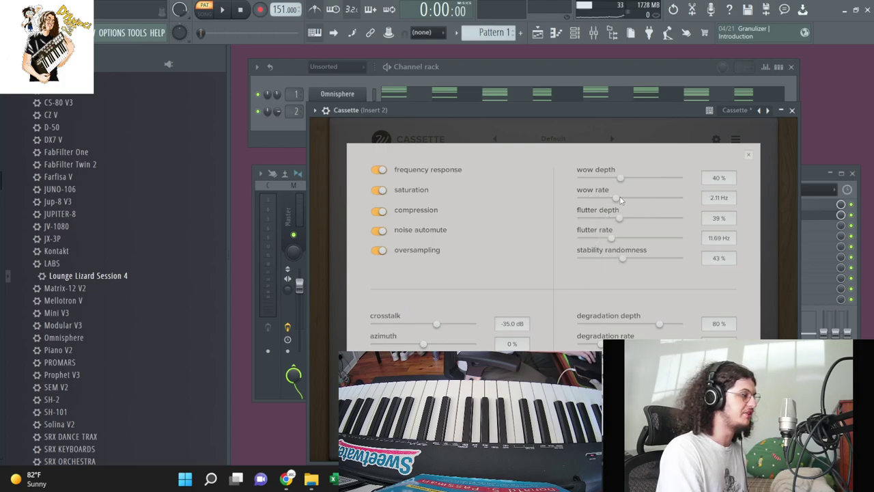
{"action": "left_click", "coordinate": [791, 110]}
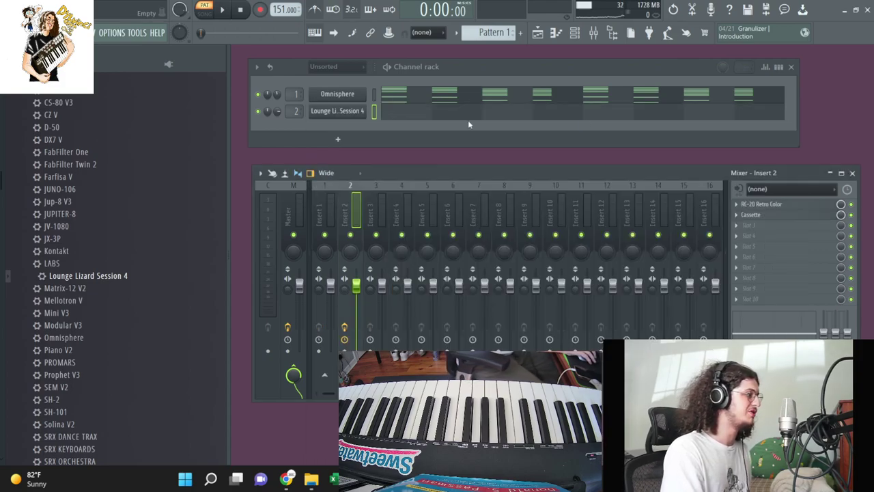
- Record a Lounge Lizard melody over the chords as notes and automation, and play it back in the piano roll
{"action": "left_click", "coordinate": [261, 11]}
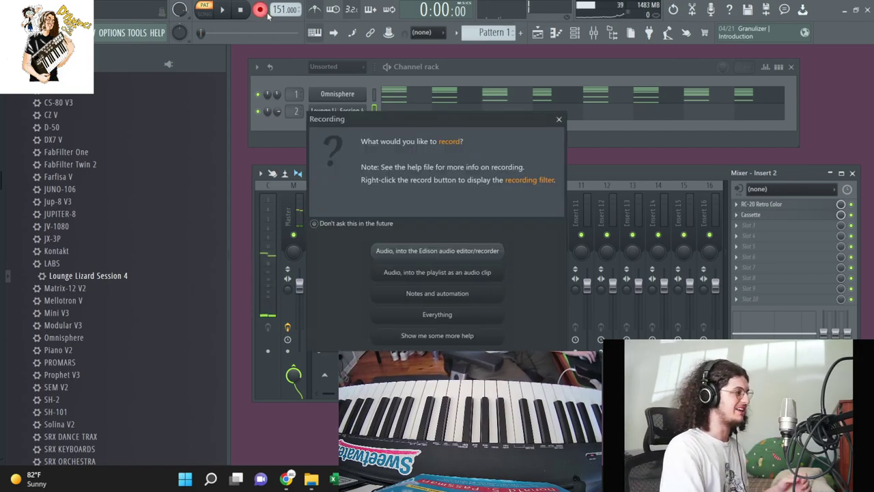
{"action": "left_click", "coordinate": [402, 298]}
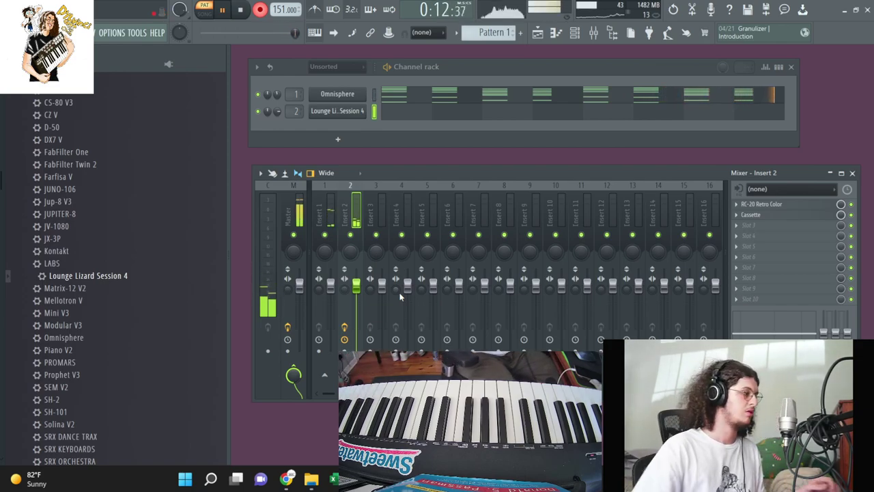
{"action": "key", "text": "space"}
{"action": "left_click", "coordinate": [533, 99]}
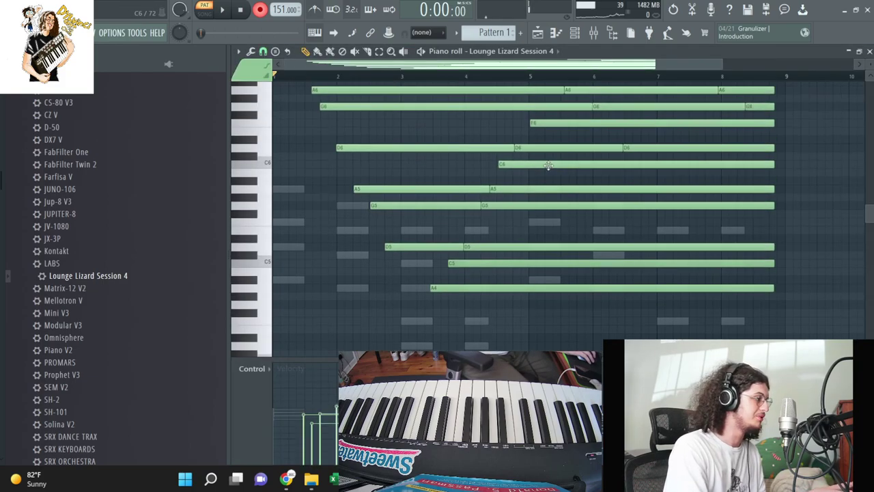
{"action": "key", "text": "space"}
{"action": "left_click", "coordinate": [869, 52]}
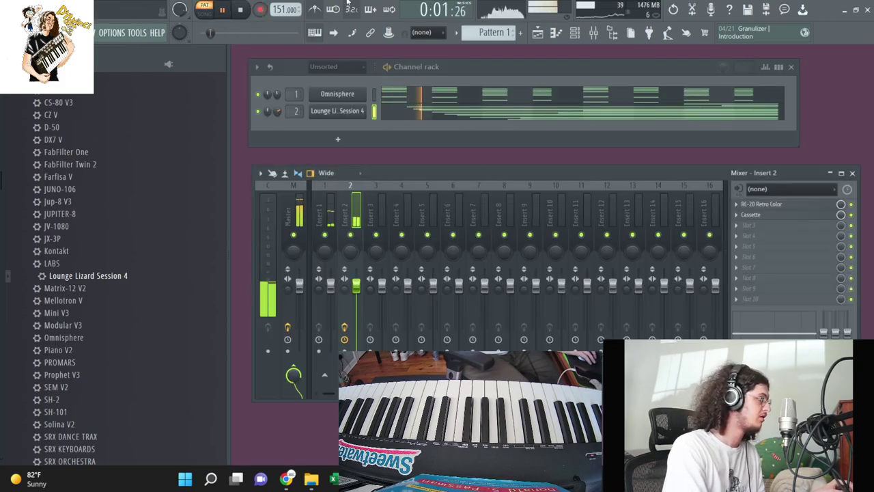
- Add a Jup-8 V3 channel and choose the Old Spirits preset while the pattern plays
{"action": "left_click_drag", "start_coordinate": [63, 201], "coordinate": [298, 126]}
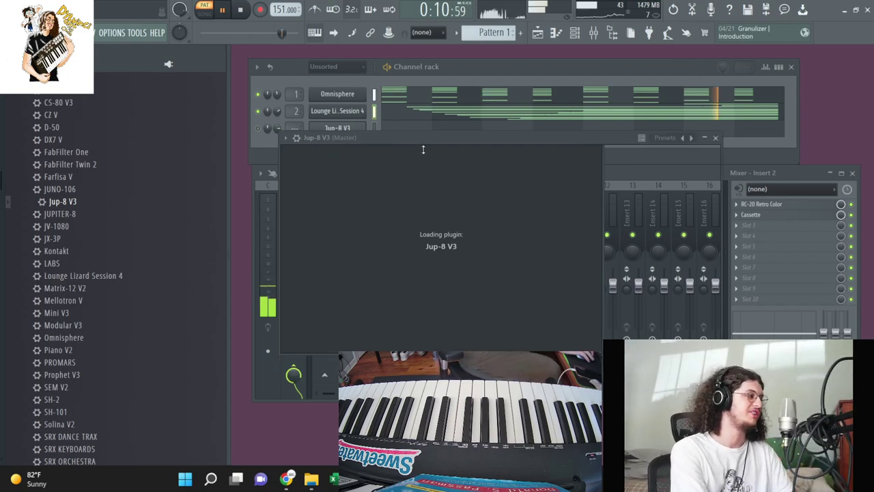
{"action": "left_click", "coordinate": [451, 151]}
{"action": "left_click", "coordinate": [732, 273]}
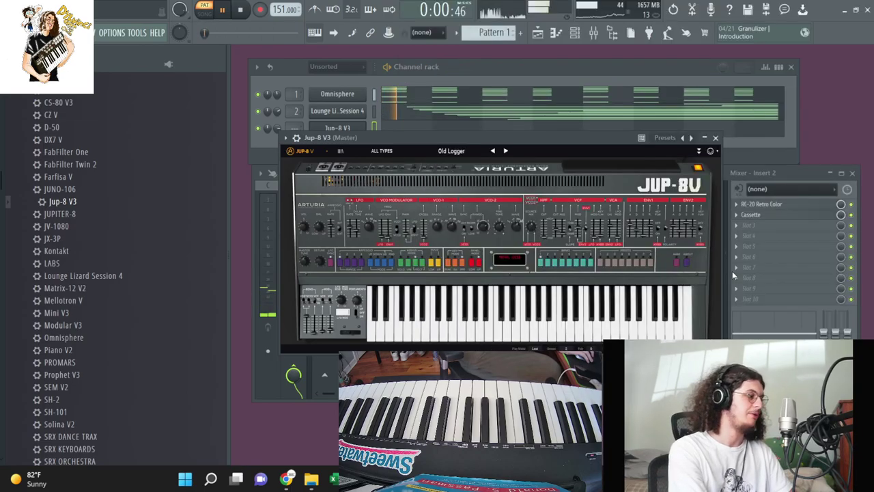
{"action": "left_click", "coordinate": [732, 270]}
{"action": "key", "text": "F8"}
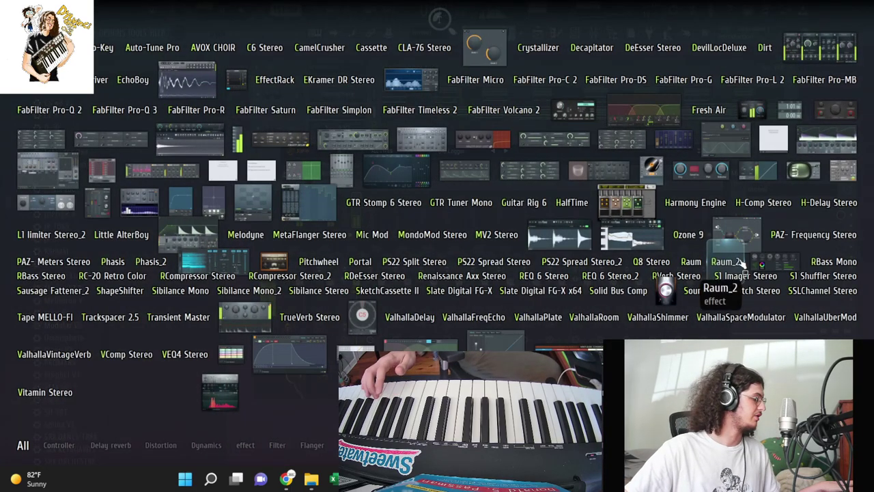
{"action": "key", "text": "F8"}
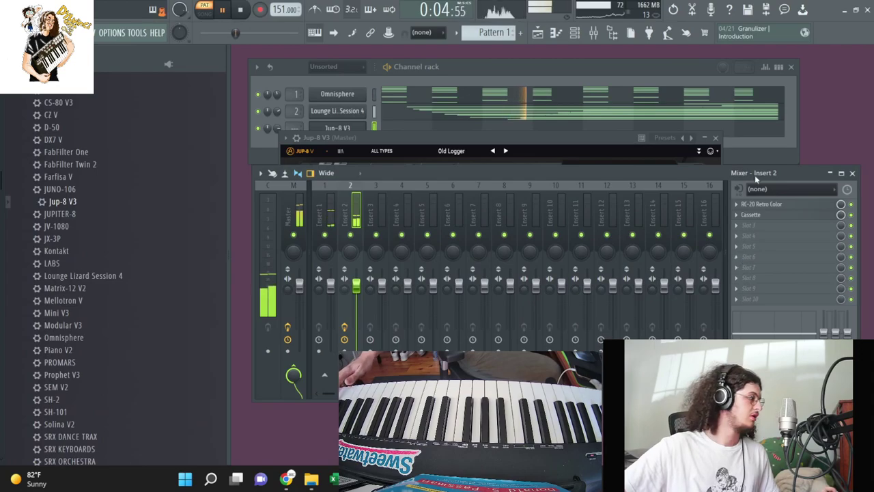
{"action": "left_click", "coordinate": [506, 151]}
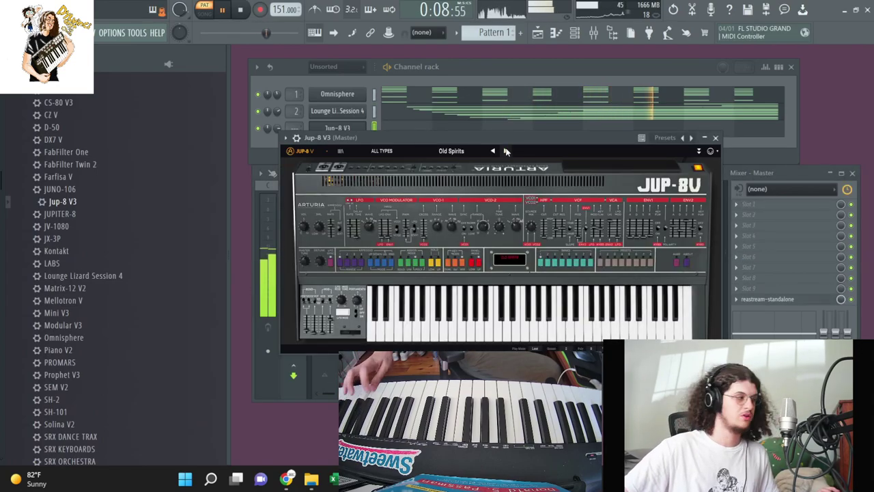
- Step through the Jup-8 V3 presets from Old Spirits and settle on Pack Sound
{"action": "left_click", "coordinate": [506, 151]}
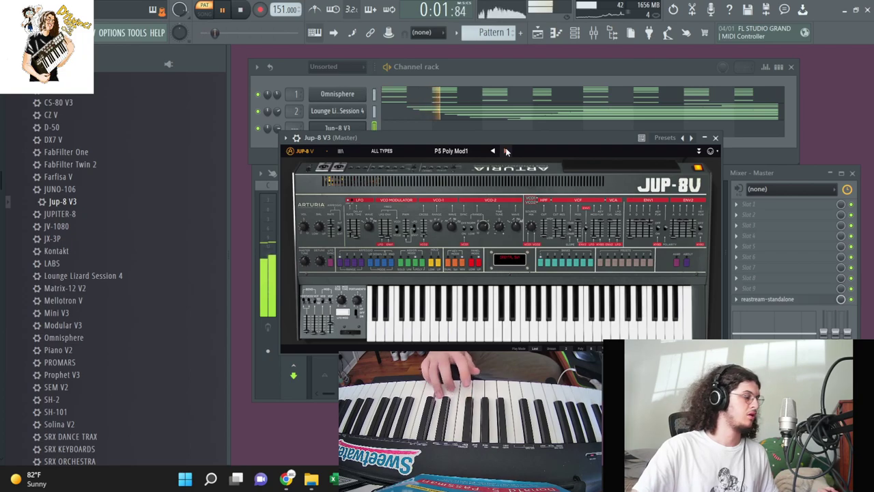
{"action": "left_click", "coordinate": [506, 151]}
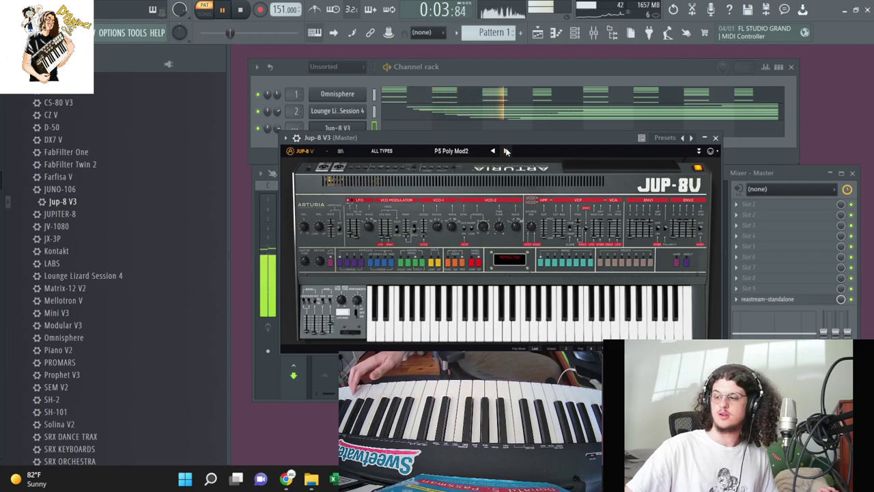
{"action": "left_click", "coordinate": [506, 151]}
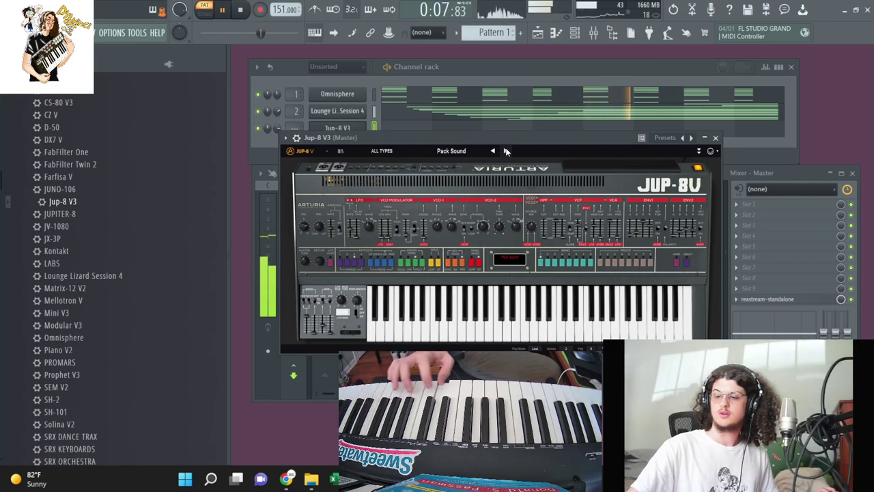
{"action": "left_click", "coordinate": [506, 151]}
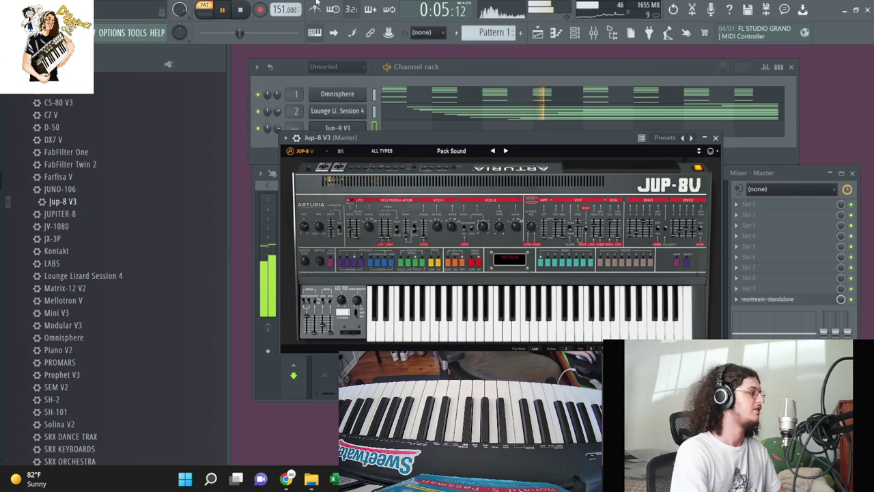
- Record a Jup-8 V3 melody over the loop, quantize its notes in the piano roll and play it back
{"action": "key", "text": "space"}
{"action": "key", "text": "r"}
{"action": "left_click", "coordinate": [425, 273]}
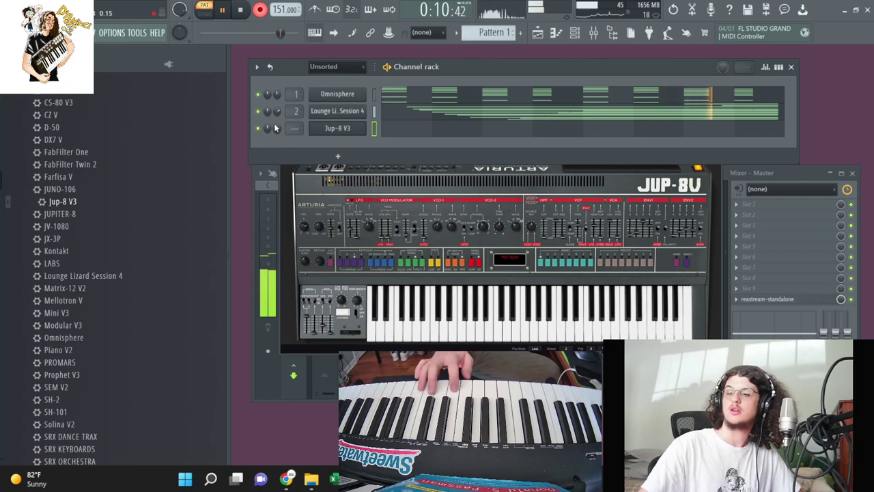
{"action": "key", "text": "space"}
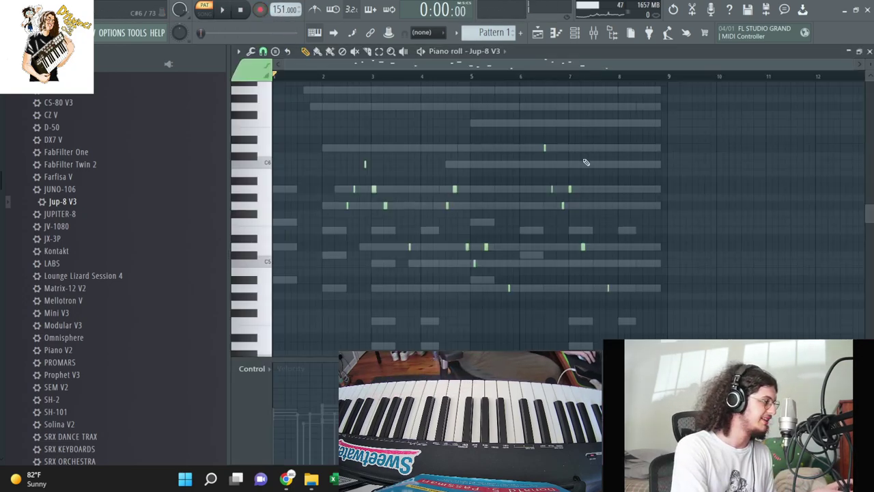
{"action": "left_click", "coordinate": [591, 130]}
{"action": "key", "text": "space"}
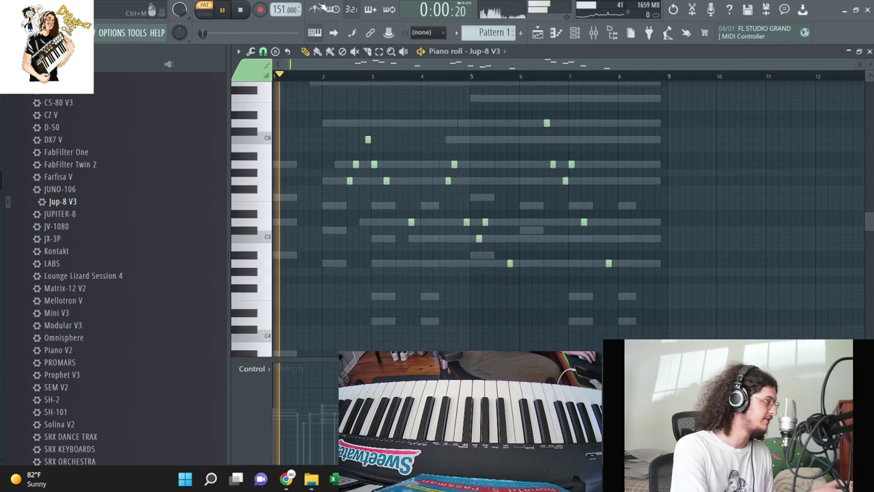
- Route the Jup-8 V3 channel to mixer insert 3 and add a Kontakt channel, with playback stopped
{"action": "key", "text": "F7"}
{"action": "scroll", "coordinate": [295, 129], "scroll_direction": "up", "scroll_amount": 3}
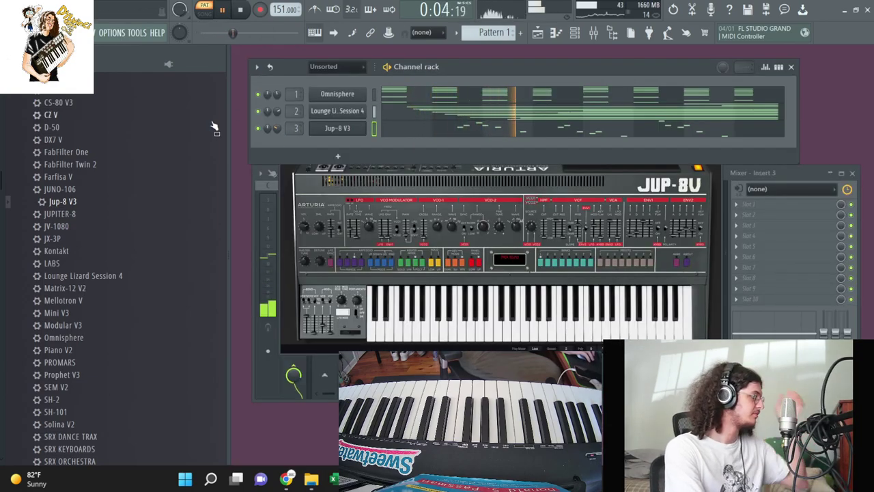
{"action": "scroll", "coordinate": [192, 185], "scroll_direction": "up", "scroll_amount": 4}
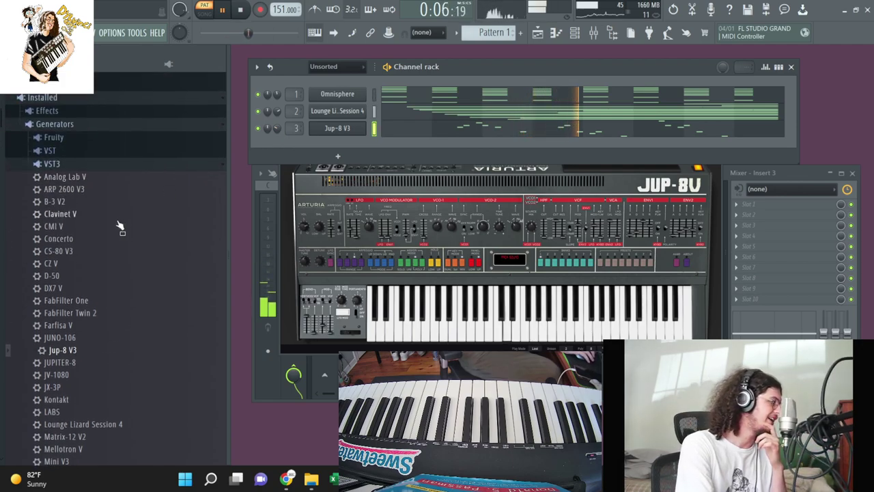
{"action": "scroll", "coordinate": [117, 228], "scroll_direction": "down", "scroll_amount": 2}
{"action": "left_click_drag", "start_coordinate": [75, 325], "coordinate": [355, 146]}
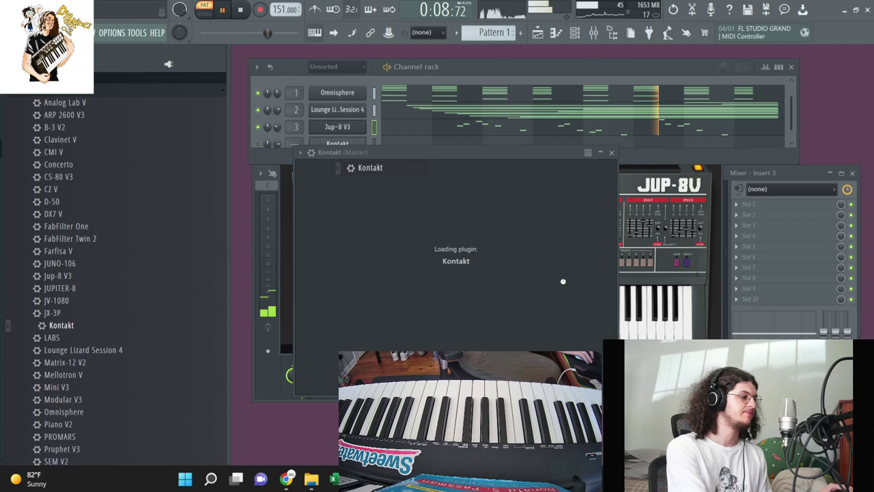
{"action": "key", "text": "space"}
- Load the NOIRE Pure piano into Kontakt and choose its Lid Closed snapshot
{"action": "scroll", "coordinate": [374, 304], "scroll_direction": "down", "scroll_amount": 10}
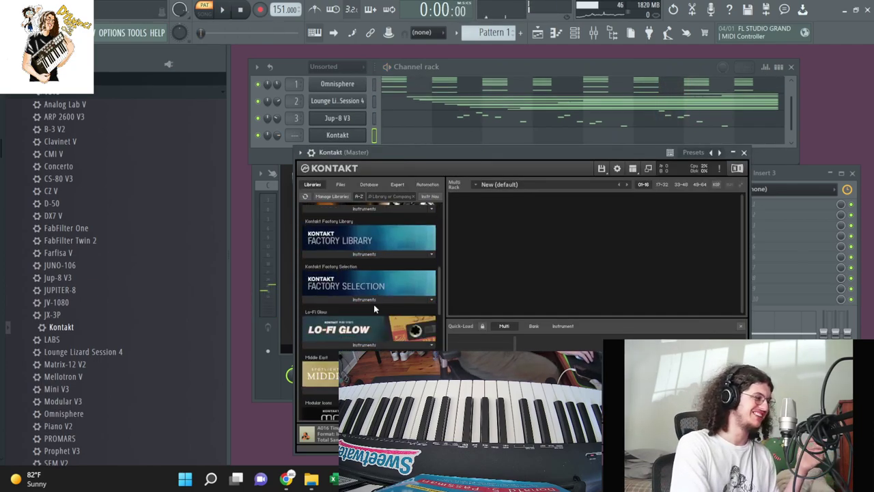
{"action": "scroll", "coordinate": [376, 305], "scroll_direction": "down", "scroll_amount": 3}
{"action": "left_click", "coordinate": [376, 317]}
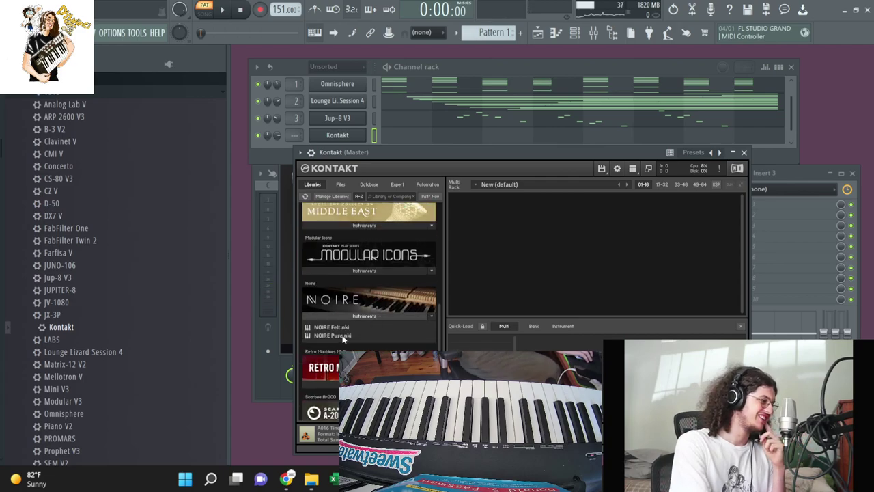
{"action": "left_click_drag", "start_coordinate": [316, 338], "coordinate": [484, 278]}
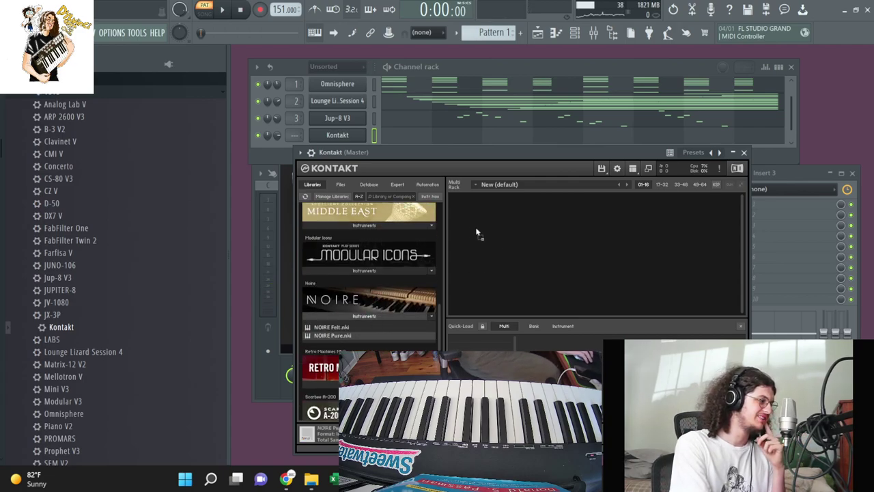
{"action": "left_click_drag", "start_coordinate": [472, 226], "coordinate": [471, 225]}
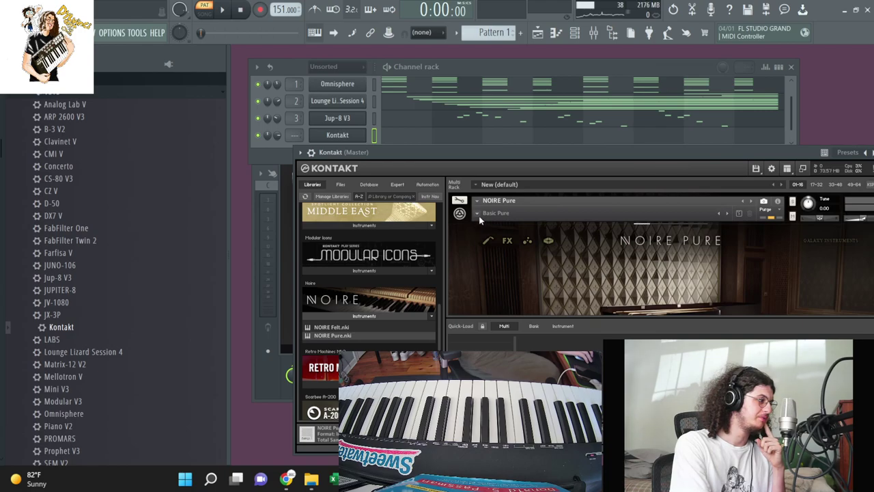
{"action": "left_click", "coordinate": [477, 213]}
{"action": "mouse_move", "coordinate": [492, 222]}
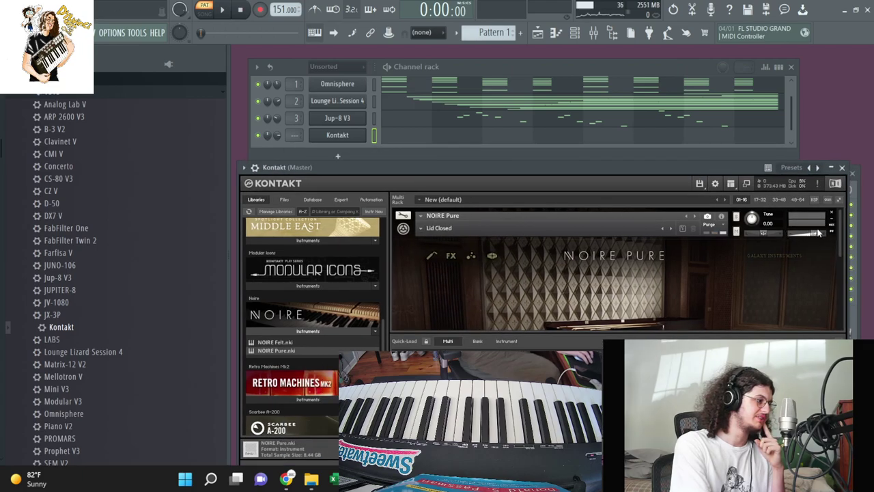
{"action": "left_click", "coordinate": [844, 168]}
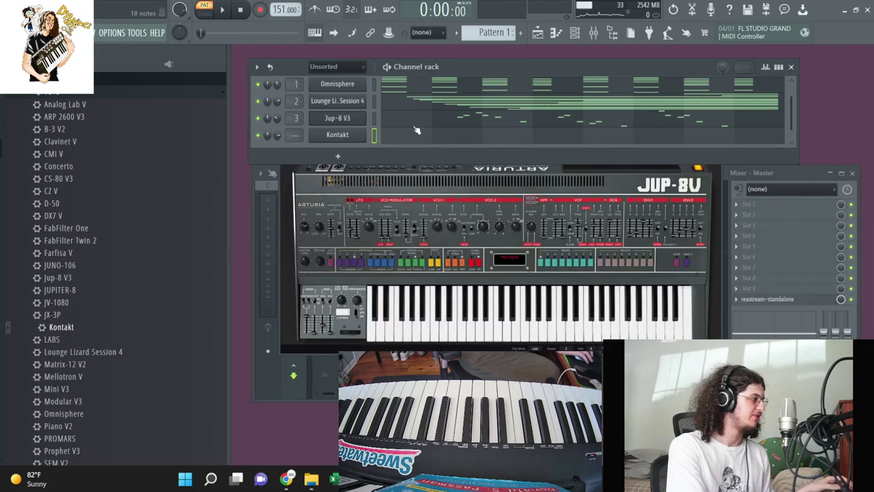
- Paste the chords into the Kontakt channel, route it to mixer insert 4 and play it solo
{"action": "left_click", "coordinate": [373, 144]}
{"action": "key", "text": "ctrl+v"}
{"action": "scroll", "coordinate": [258, 150], "scroll_direction": "down", "scroll_amount": 1}
{"action": "key", "text": "space"}
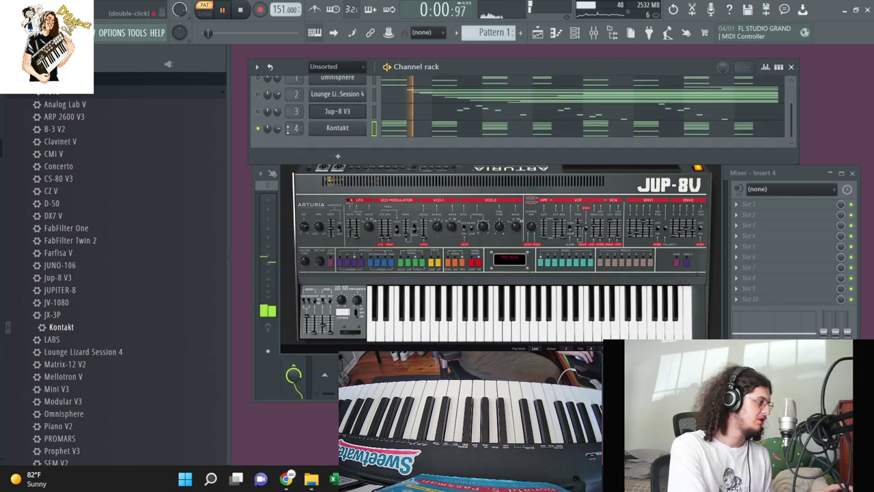
- Load RC-20 Retro Color into the first effect slot of mixer insert 4, with its noise amount at 0 %
{"action": "left_click", "coordinate": [738, 204]}
{"action": "mouse_move", "coordinate": [752, 215]}
{"action": "mouse_move", "coordinate": [565, 67]}
{"action": "left_click", "coordinate": [490, 309]}
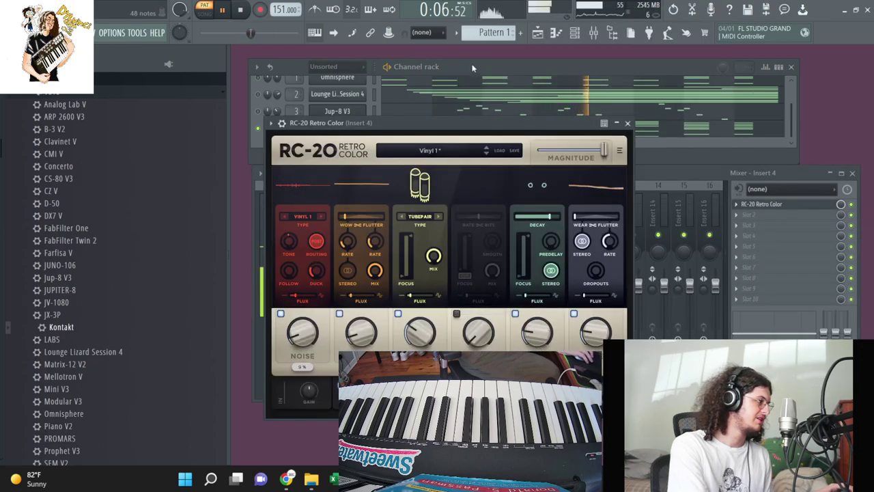
{"action": "left_click", "coordinate": [448, 125]}
{"action": "left_click", "coordinate": [447, 125]}
- Apply the Articulator to the Kontakt chords so each note runs up to the next chord
{"action": "key", "text": "space"}
{"action": "key", "text": "alt+l"}
{"action": "key", "text": "space"}
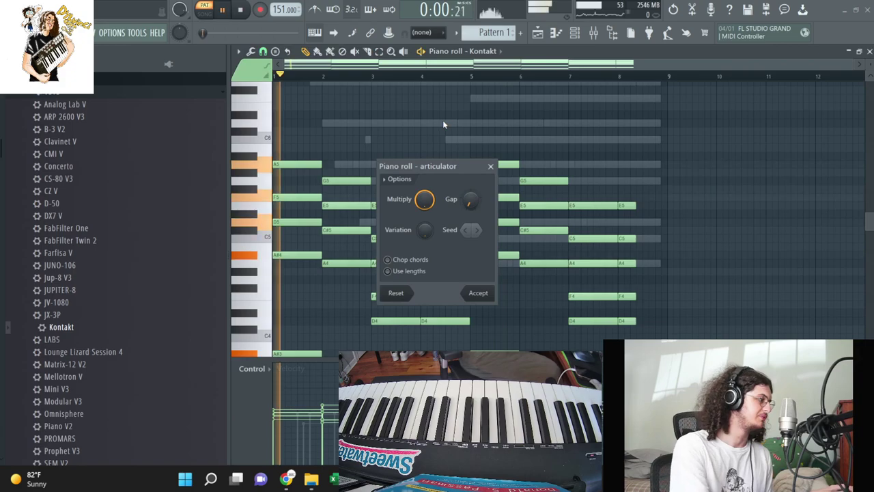
{"action": "left_click", "coordinate": [478, 293]}
- Extend the final Kontakt chord to bar 9 and delete the D3 notes in bars 4 and 8
{"action": "scroll", "coordinate": [679, 307], "scroll_direction": "down", "scroll_amount": 3}
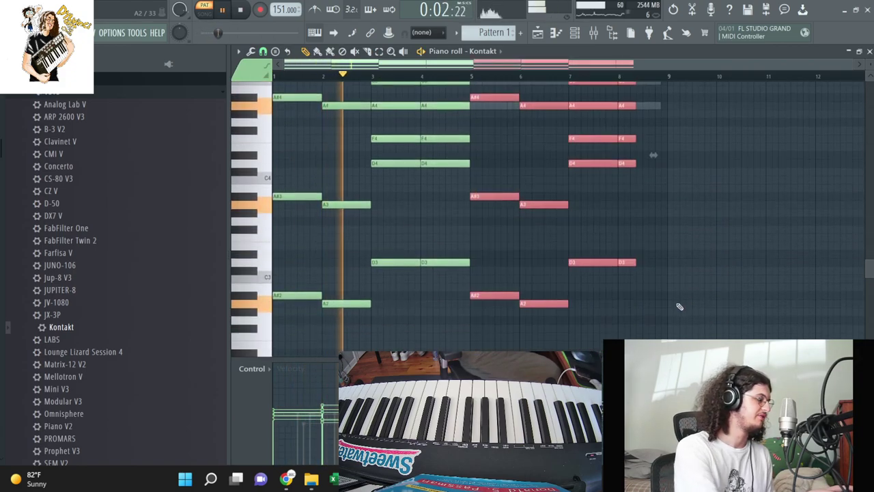
{"action": "key", "text": "ctrl+d"}
{"action": "right_click", "coordinate": [449, 263]}
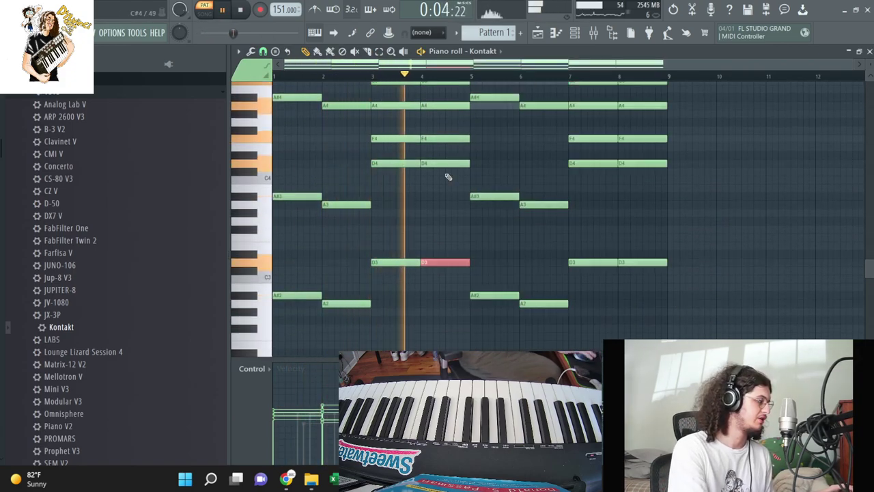
{"action": "right_click", "coordinate": [643, 262]}
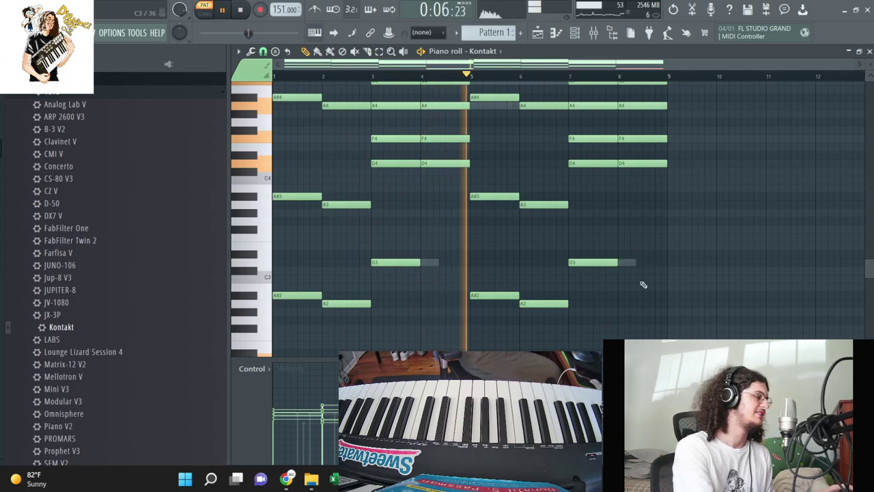
- Adjust the Kontakt channel's volume and play the pattern with all four channels enabled and in view
{"action": "key", "text": "F6"}
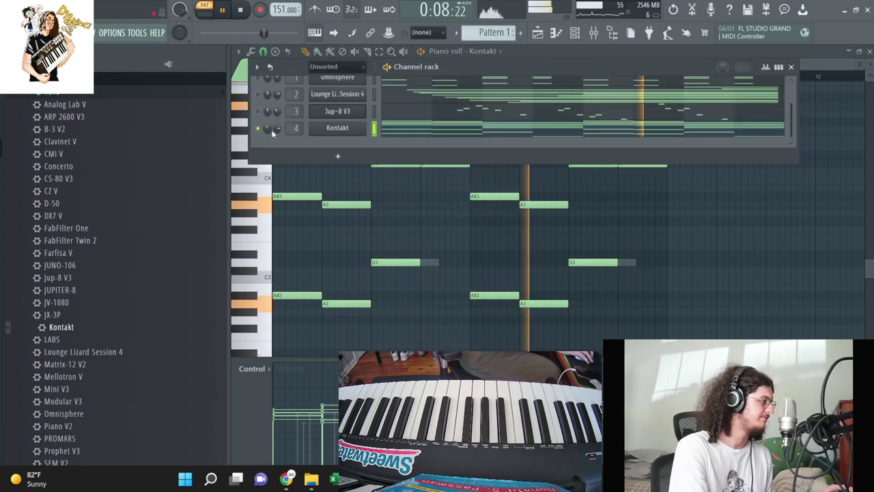
{"action": "key", "text": "space"}
{"action": "key", "text": "space"}
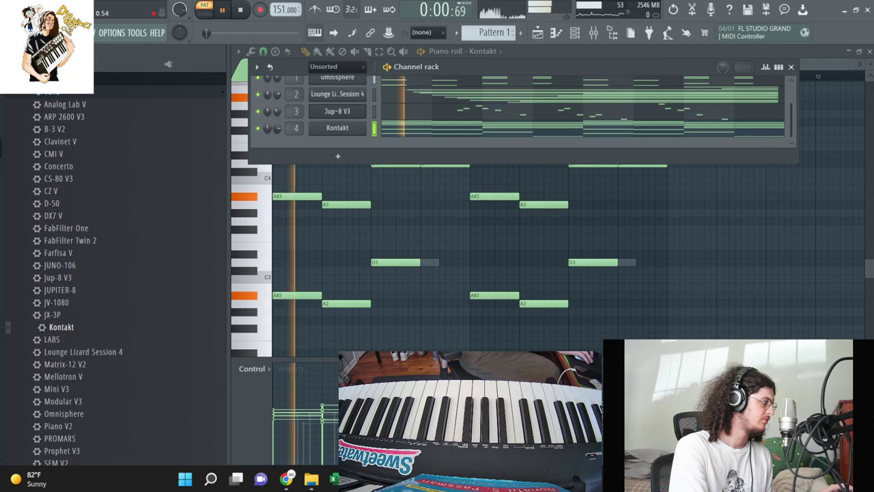
{"action": "left_click_drag", "start_coordinate": [478, 67], "coordinate": [482, 96]}
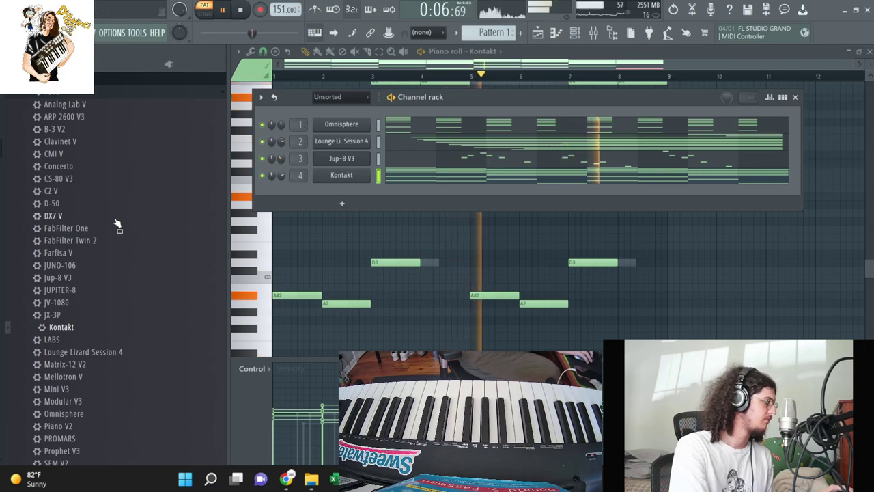
- Look through the VST3 generators, add a second Omnisphere as the fifth channel and stop playback
{"action": "scroll", "coordinate": [61, 178], "scroll_direction": "down", "scroll_amount": 3}
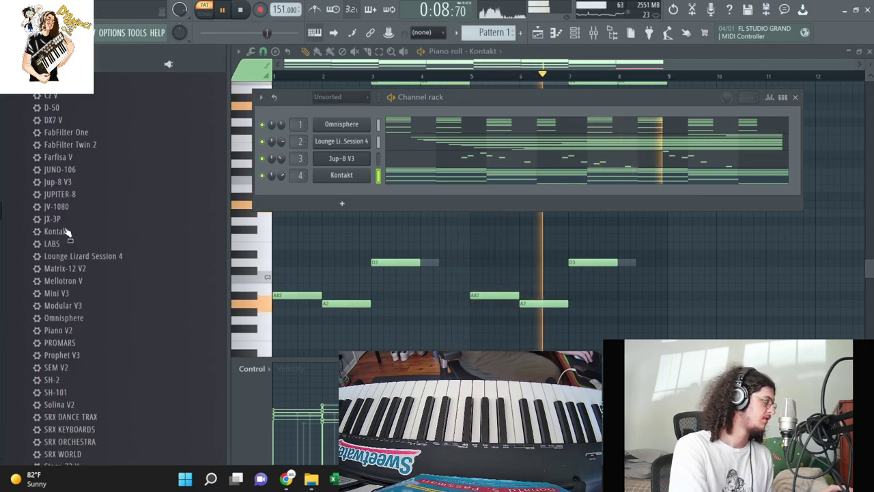
{"action": "scroll", "coordinate": [65, 226], "scroll_direction": "up", "scroll_amount": 6}
{"action": "scroll", "coordinate": [71, 205], "scroll_direction": "down", "scroll_amount": 6}
{"action": "scroll", "coordinate": [76, 198], "scroll_direction": "down", "scroll_amount": 5}
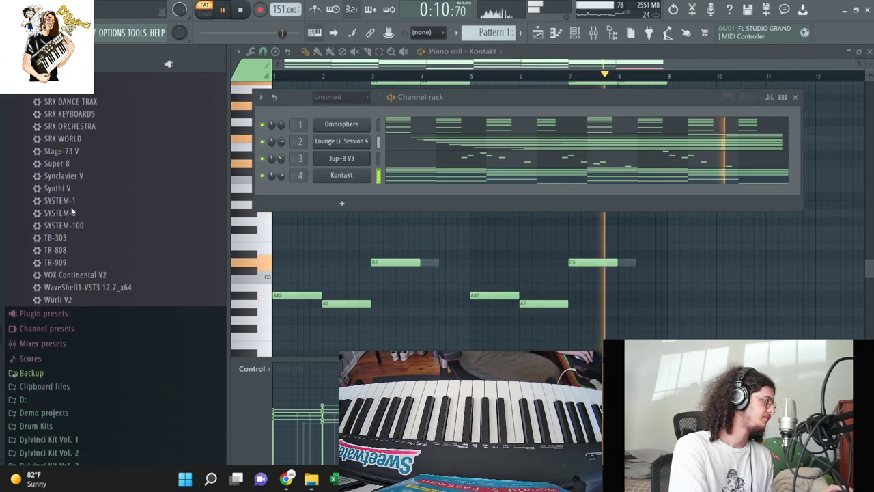
{"action": "scroll", "coordinate": [65, 205], "scroll_direction": "up", "scroll_amount": 10}
{"action": "scroll", "coordinate": [65, 225], "scroll_direction": "down", "scroll_amount": 8}
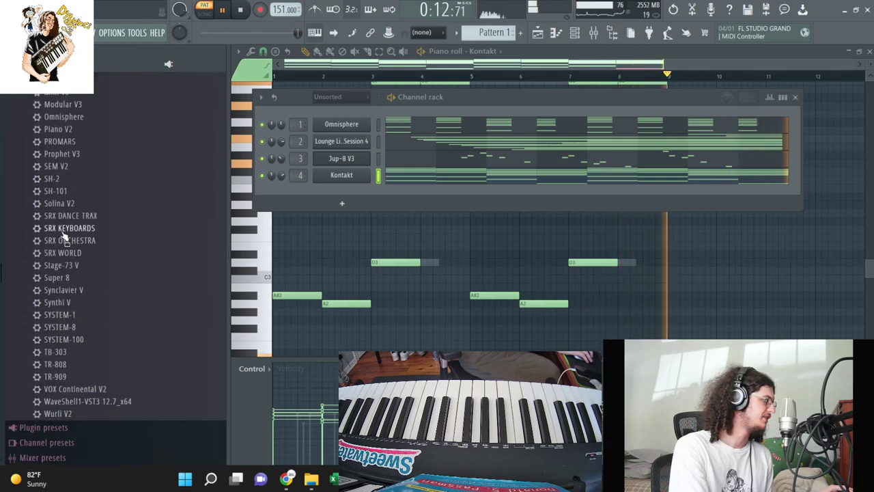
{"action": "scroll", "coordinate": [82, 219], "scroll_direction": "up", "scroll_amount": 4}
{"action": "scroll", "coordinate": [82, 219], "scroll_direction": "down", "scroll_amount": 4}
{"action": "scroll", "coordinate": [80, 273], "scroll_direction": "down", "scroll_amount": 1}
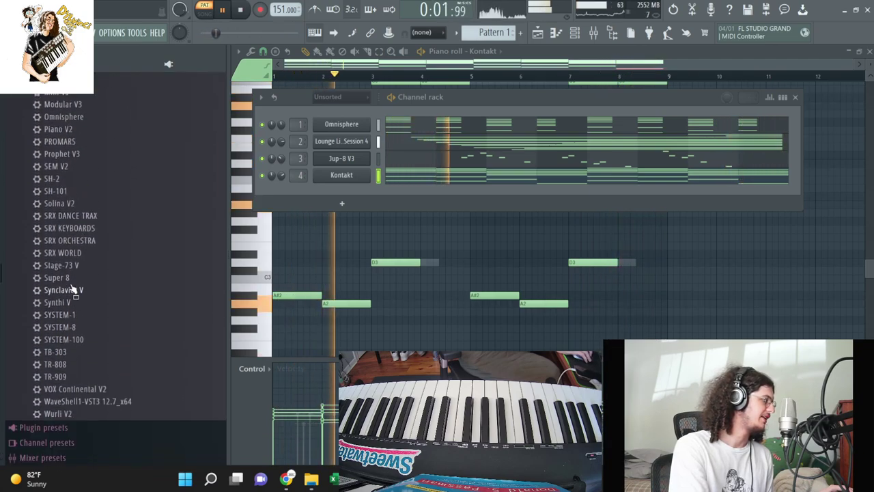
{"action": "scroll", "coordinate": [103, 191], "scroll_direction": "up", "scroll_amount": 4}
{"action": "left_click_drag", "start_coordinate": [145, 196], "coordinate": [366, 192]}
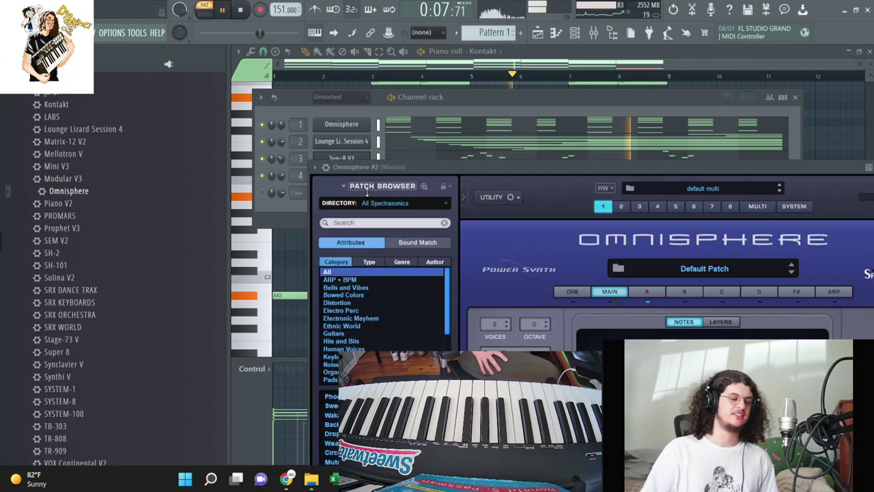
{"action": "key", "text": "space"}
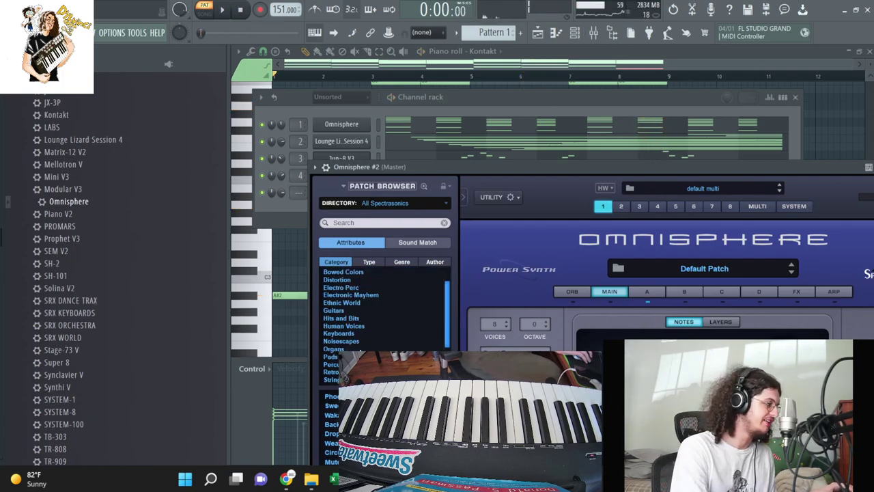
- Filter the second Omnisphere's patches to Pads + Strings and load the Big and Slow Air patch
{"action": "left_click_drag", "start_coordinate": [439, 173], "coordinate": [479, 86]}
{"action": "scroll", "coordinate": [477, 320], "scroll_direction": "down", "scroll_amount": 10}
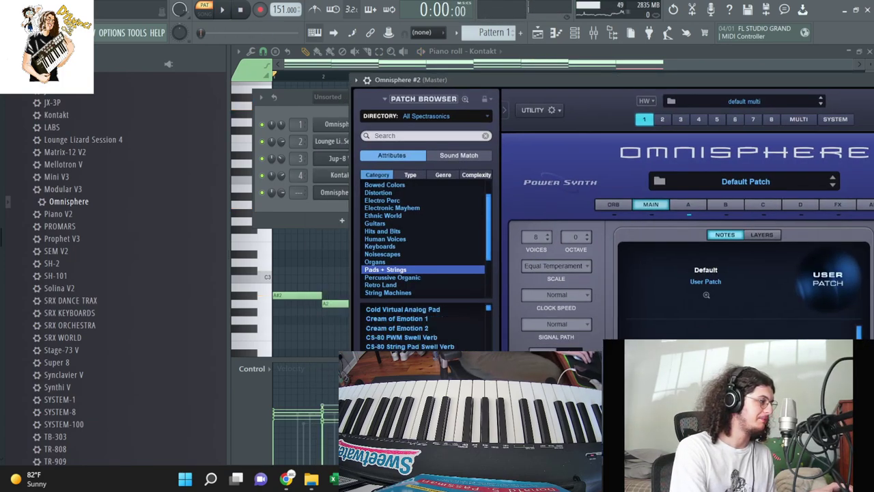
{"action": "left_click", "coordinate": [489, 326]}
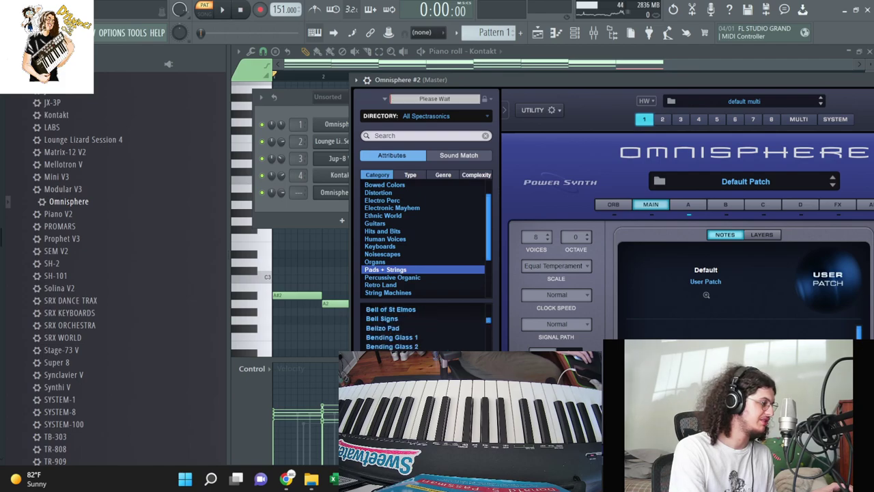
{"action": "scroll", "coordinate": [406, 348], "scroll_direction": "down", "scroll_amount": 1}
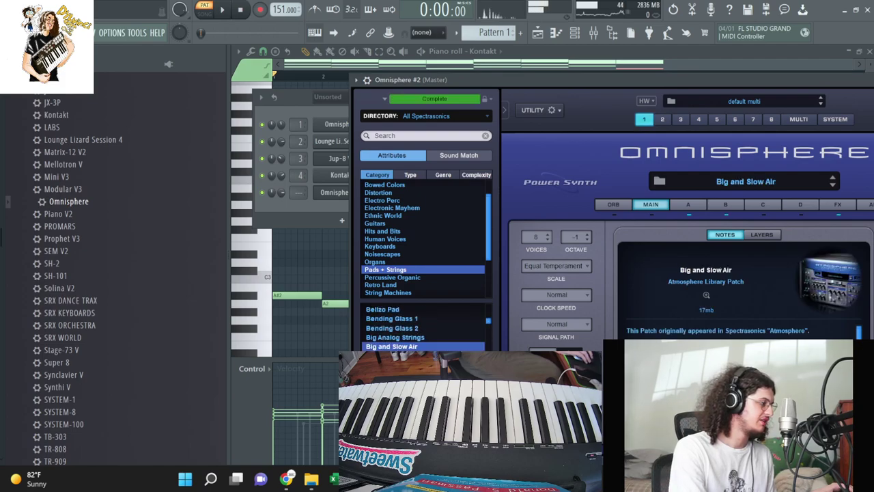
{"action": "left_click", "coordinate": [406, 346]}
{"action": "scroll", "coordinate": [406, 342], "scroll_direction": "down", "scroll_amount": 1}
- Record notes for the second Omnisphere pad over the full pattern
{"action": "key", "text": "r"}
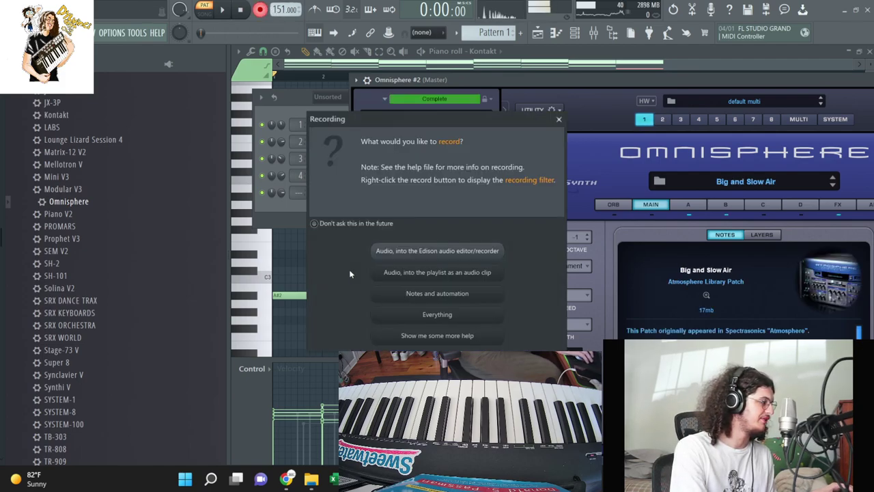
{"action": "left_click", "coordinate": [437, 293]}
{"action": "left_click", "coordinate": [287, 196]}
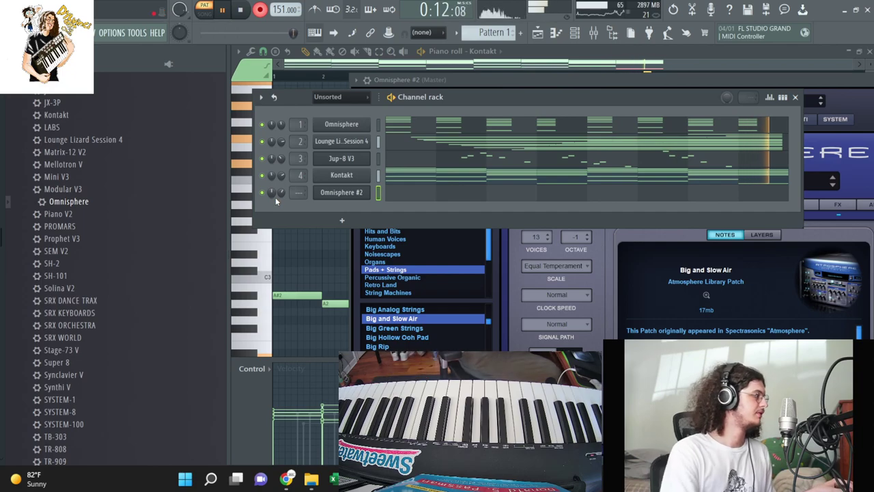
{"action": "key", "text": "space"}
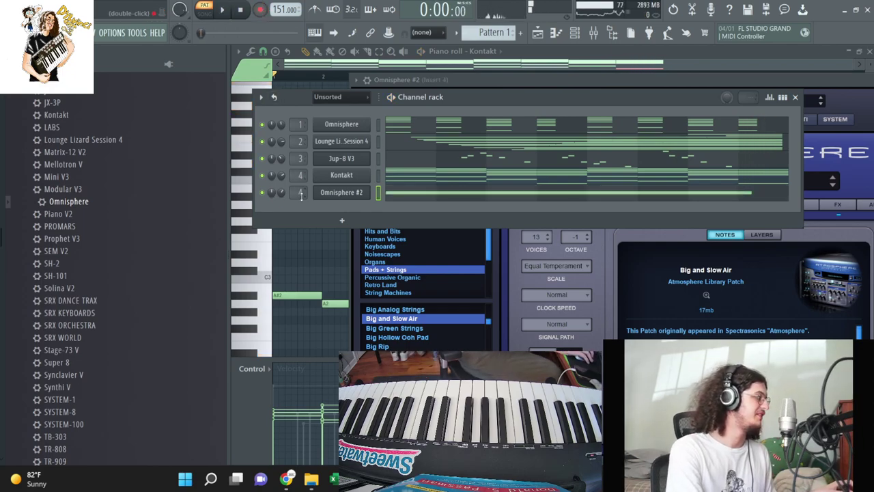
- Route the second Omnisphere to mixer track 5 and adjust its channel volume while the pattern plays
{"action": "left_click", "coordinate": [412, 196]}
{"action": "key", "text": "space"}
{"action": "key", "text": "F7"}
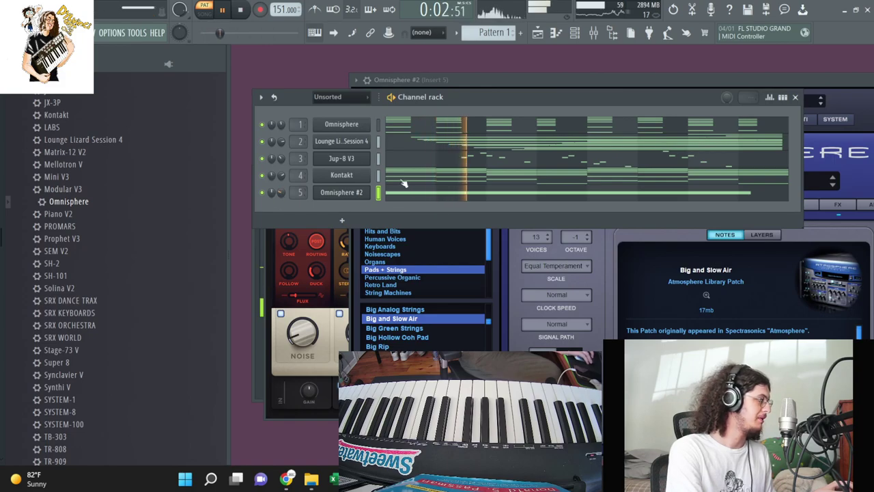
{"action": "key", "text": "space"}
{"action": "key", "text": "F7"}
{"action": "key", "text": "space"}
{"action": "key", "text": "F7"}
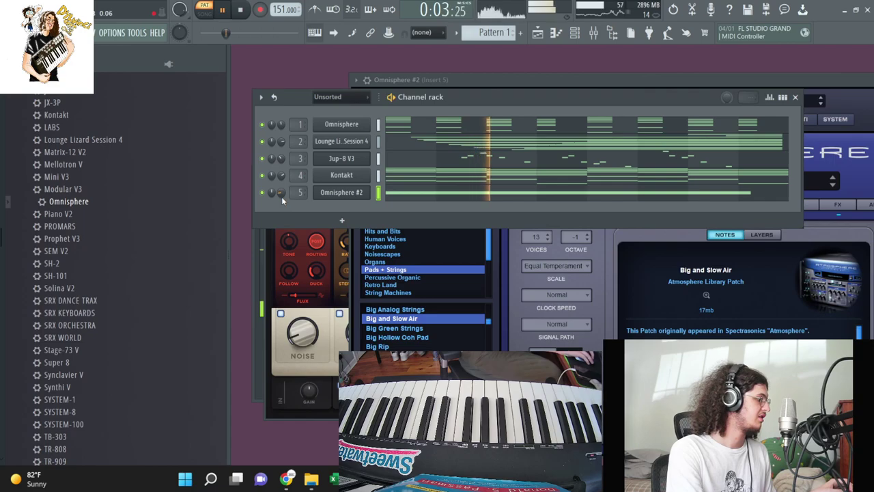
- Close the second Omnisphere's window and mute the Omnisphere #2 and Jup-8 V3 channels
{"action": "left_click_drag", "start_coordinate": [787, 82], "coordinate": [649, 137]}
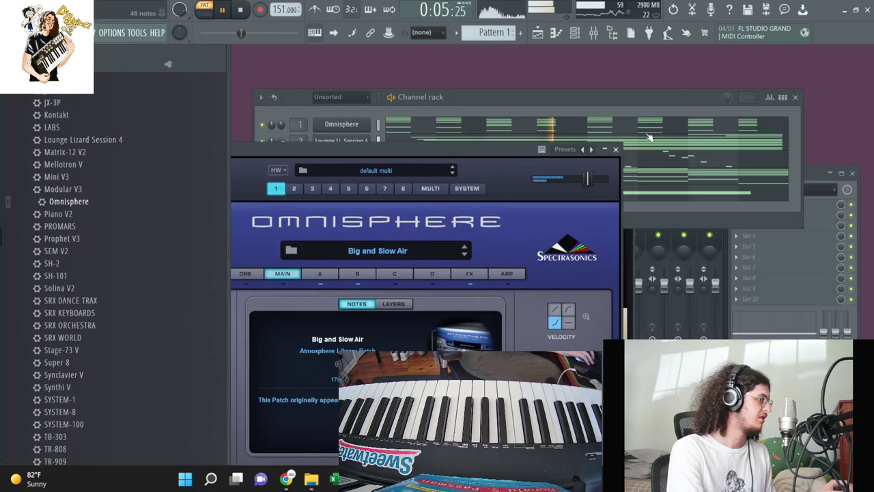
{"action": "left_click", "coordinate": [617, 150]}
{"action": "left_click", "coordinate": [262, 192]}
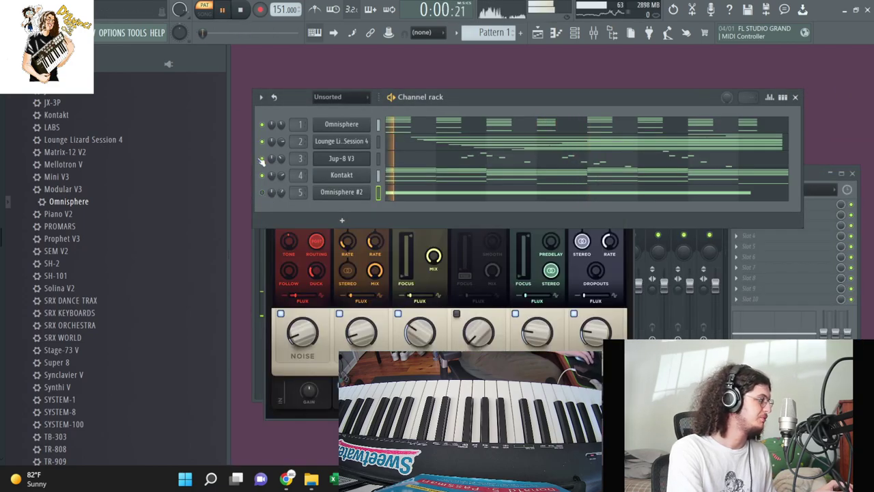
{"action": "left_click", "coordinate": [262, 159]}
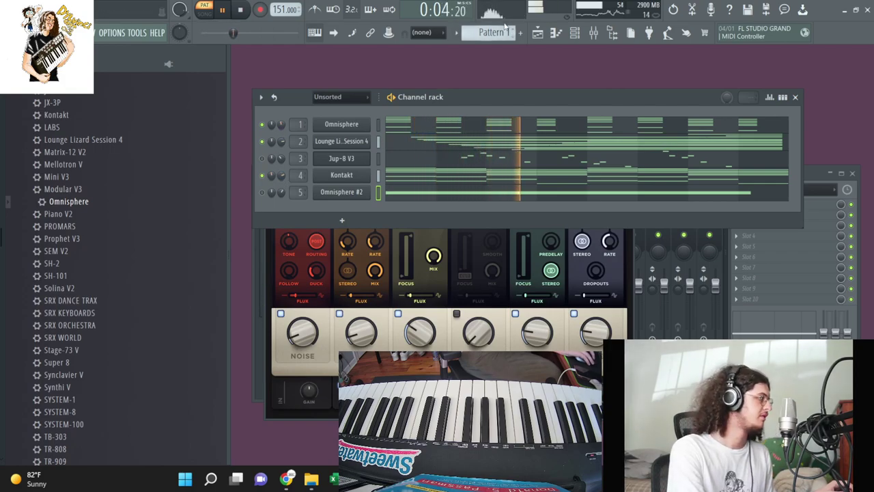
- Place Pattern 1 at bar 1 on playlist Track 1, show the mixer and stop playback
{"action": "left_click", "coordinate": [538, 34]}
{"action": "left_click_drag", "start_coordinate": [492, 32], "coordinate": [461, 88]}
{"action": "left_click", "coordinate": [594, 33]}
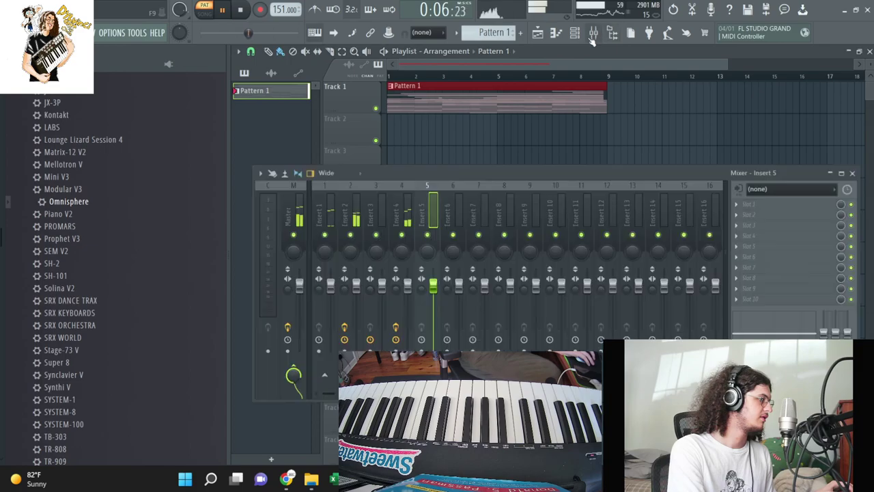
{"action": "key", "text": "space"}
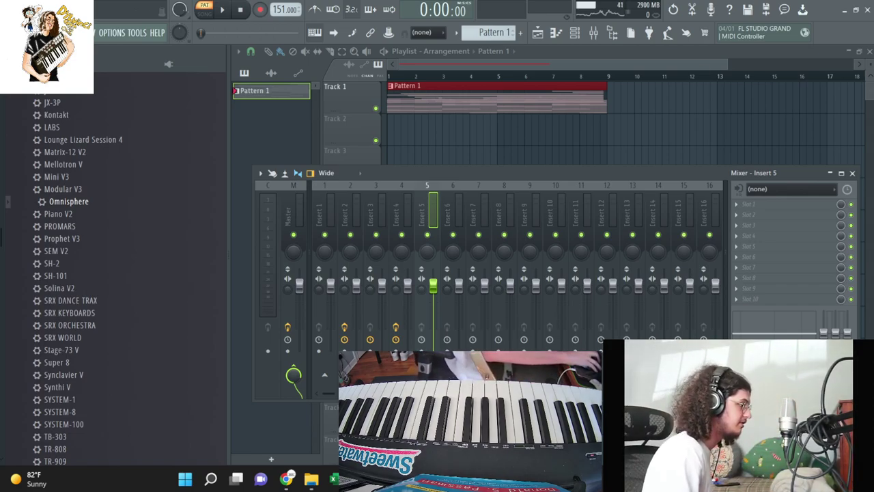
- Set mixer Insert 12 to receive Input 1 and load Guitar Rig 6 in its first effect slot
{"action": "left_click", "coordinate": [618, 218]}
{"action": "left_click", "coordinate": [785, 189]}
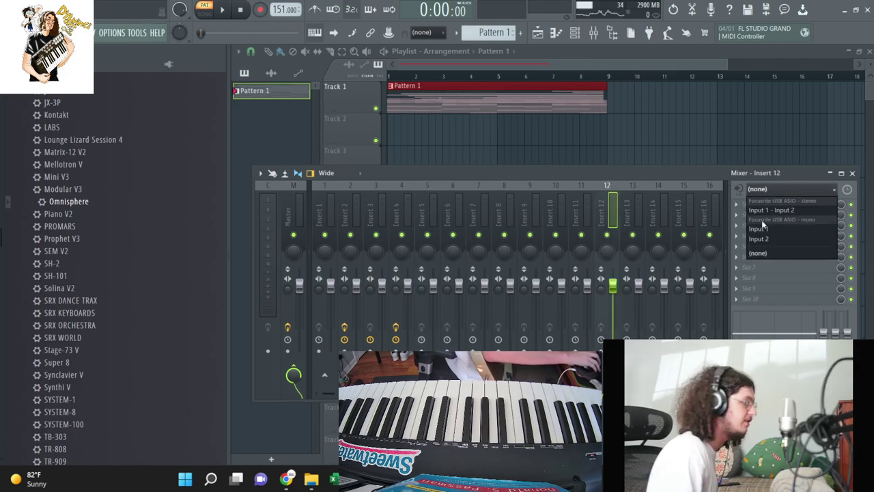
{"action": "left_click", "coordinate": [764, 228]}
{"action": "left_click", "coordinate": [531, 280]}
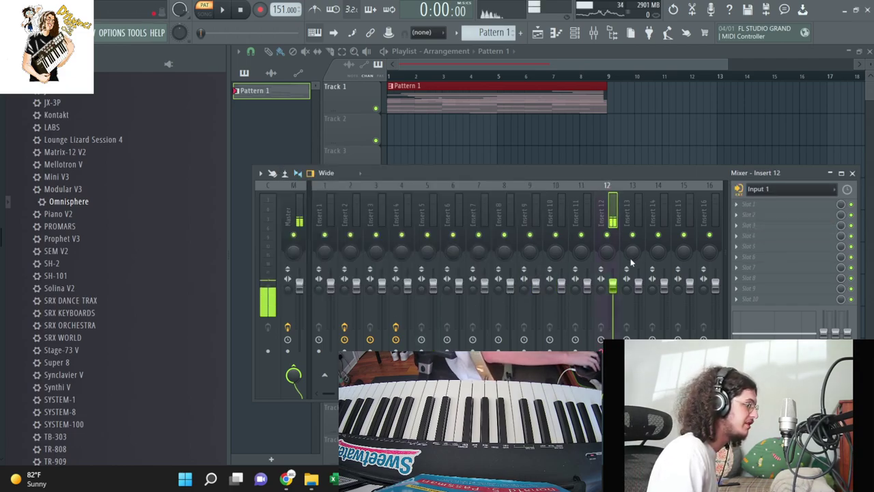
{"action": "left_click", "coordinate": [762, 222]}
{"action": "mouse_move", "coordinate": [574, 67]}
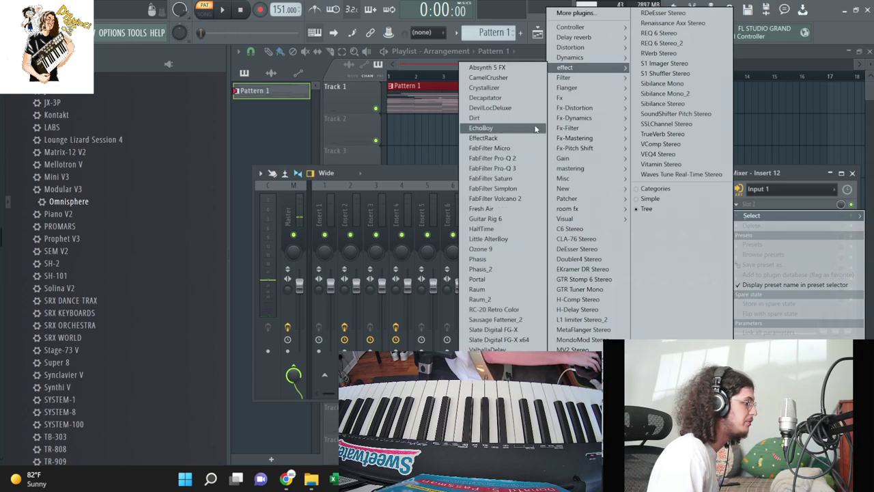
{"action": "left_click", "coordinate": [512, 218]}
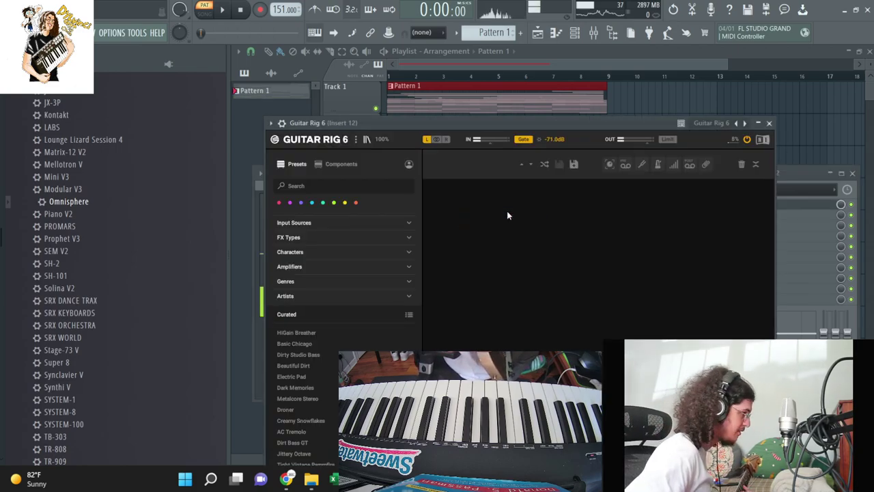
- Filter the Guitar Rig presets to Funk & Soul, load Basic Jazz Amp and close the plugin
{"action": "left_click", "coordinate": [377, 282]}
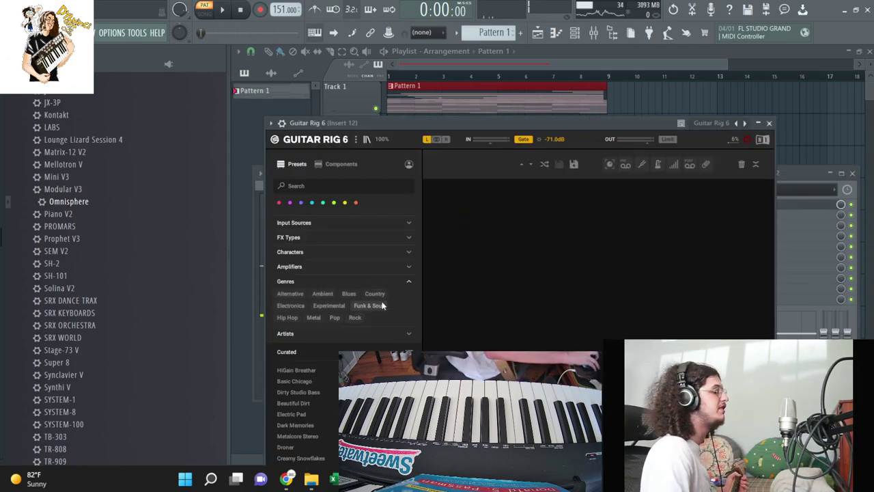
{"action": "left_click", "coordinate": [369, 306]}
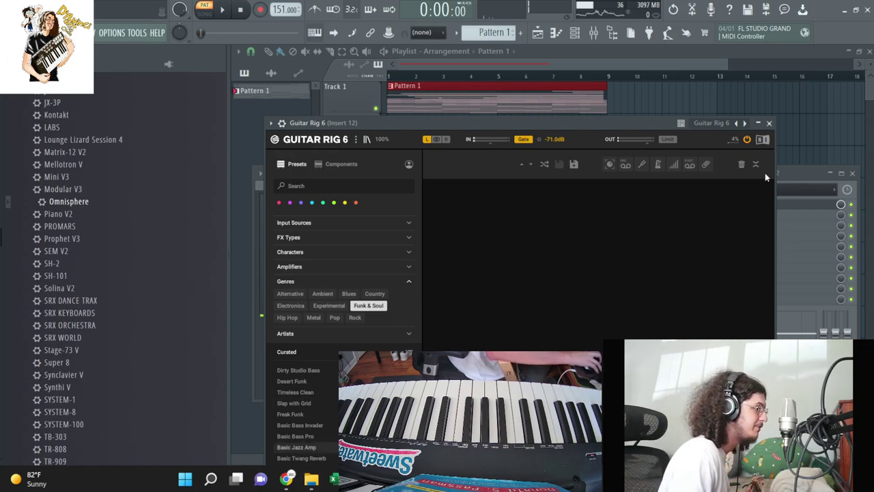
{"action": "left_click", "coordinate": [296, 447]}
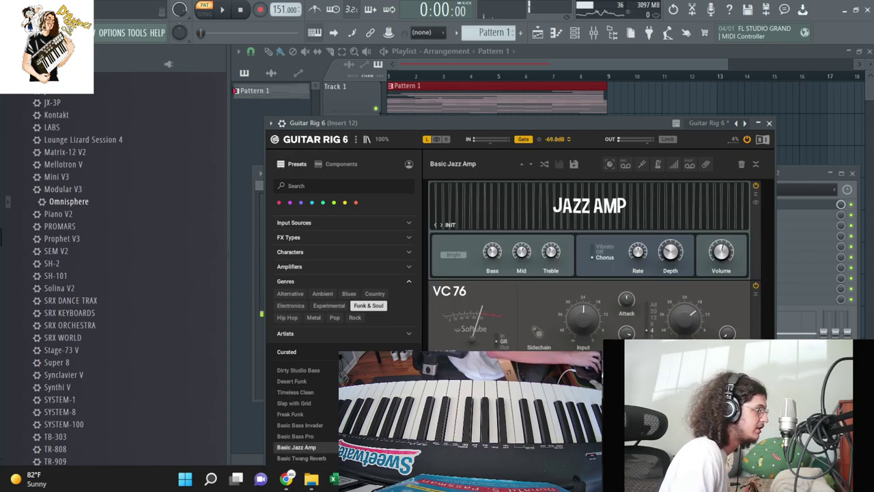
{"action": "left_click", "coordinate": [769, 123]}
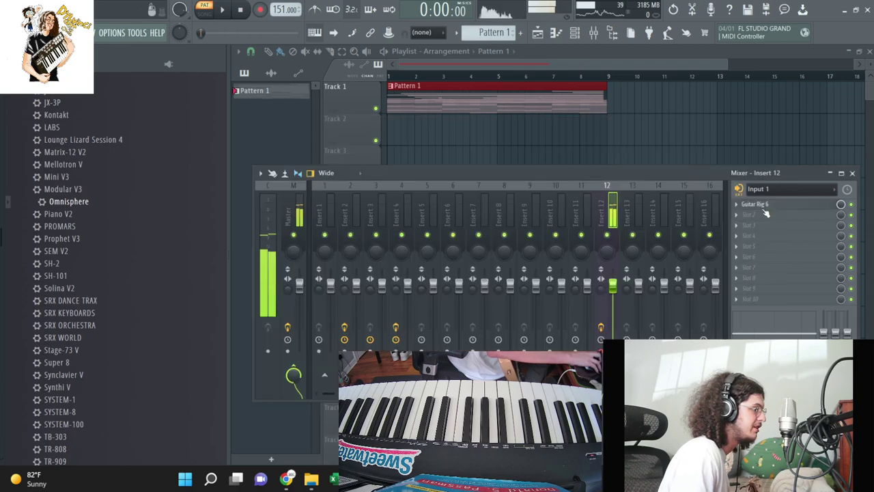
- Add ValhallaVintageVerb to Insert 12's second slot with an 11.6 % mix and a low cut of 1100 Hz
{"action": "left_click", "coordinate": [785, 215]}
{"action": "mouse_move", "coordinate": [581, 72]}
{"action": "mouse_move", "coordinate": [574, 37]}
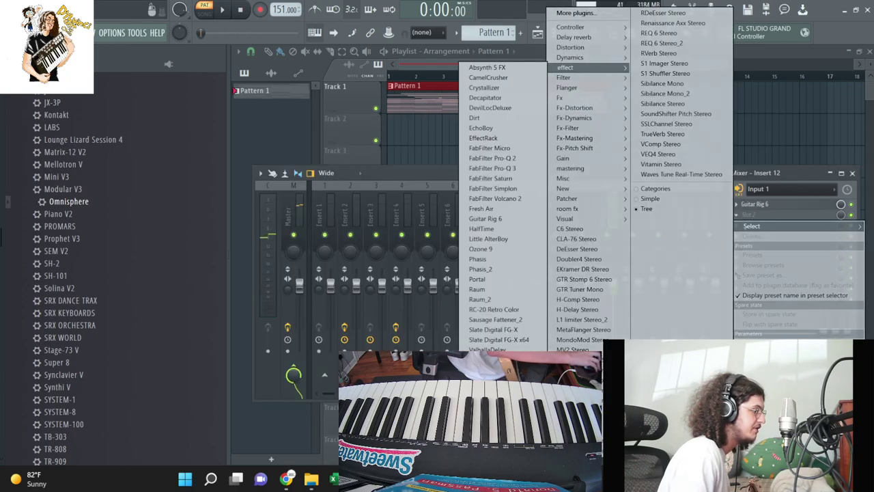
{"action": "left_click", "coordinate": [502, 321]}
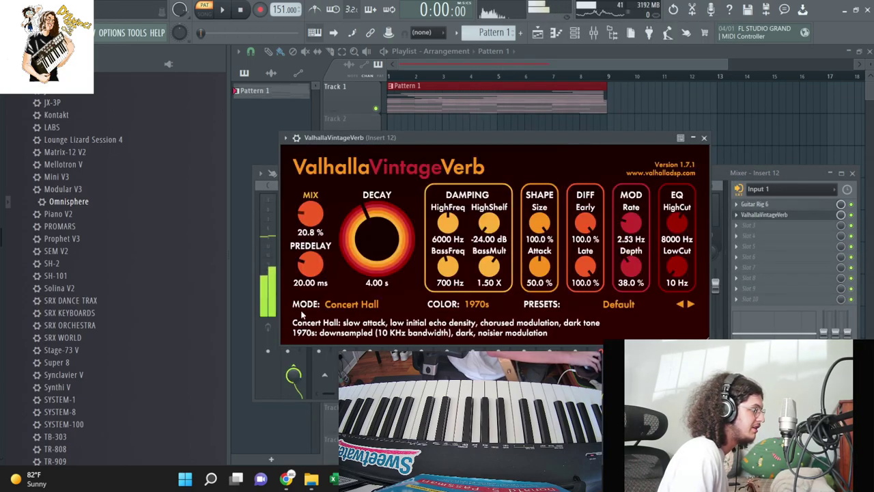
{"action": "left_click_drag", "start_coordinate": [677, 267], "coordinate": [685, 174]}
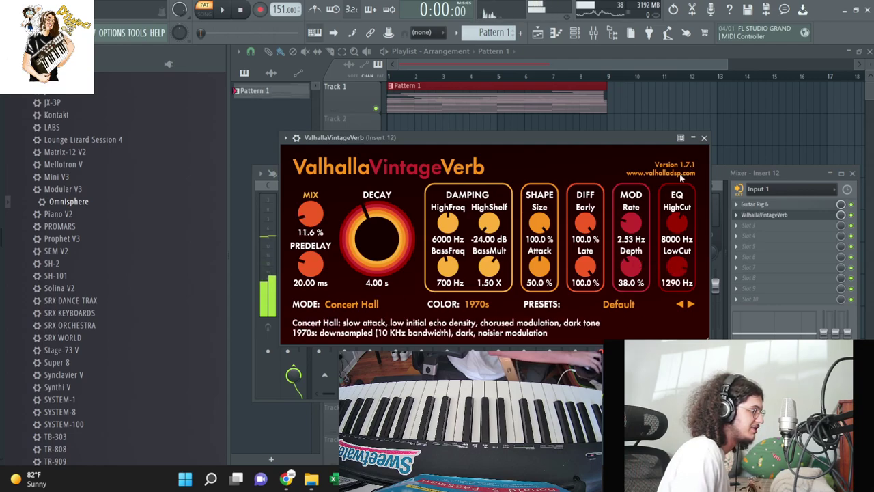
- Check the recording filter, arm recording and record a first guitar take from Insert 12 into the playlist alongside Pattern 1
{"action": "right_click", "coordinate": [259, 14]}
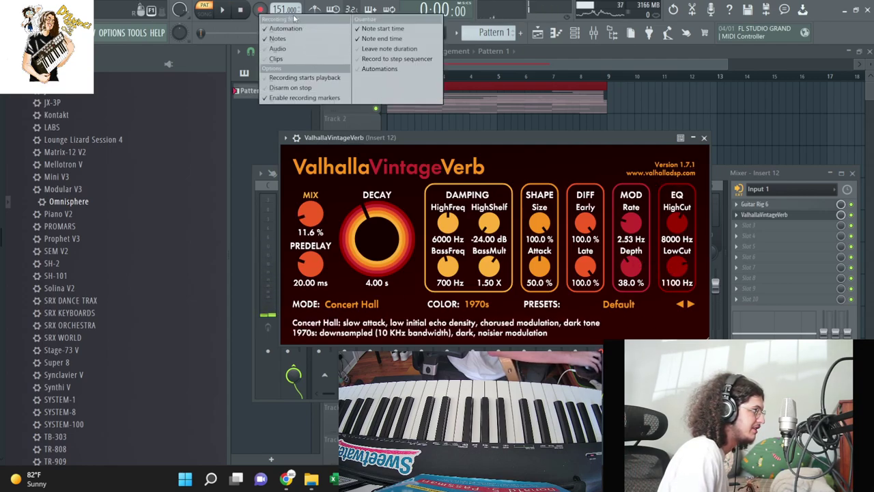
{"action": "left_click", "coordinate": [440, 77]}
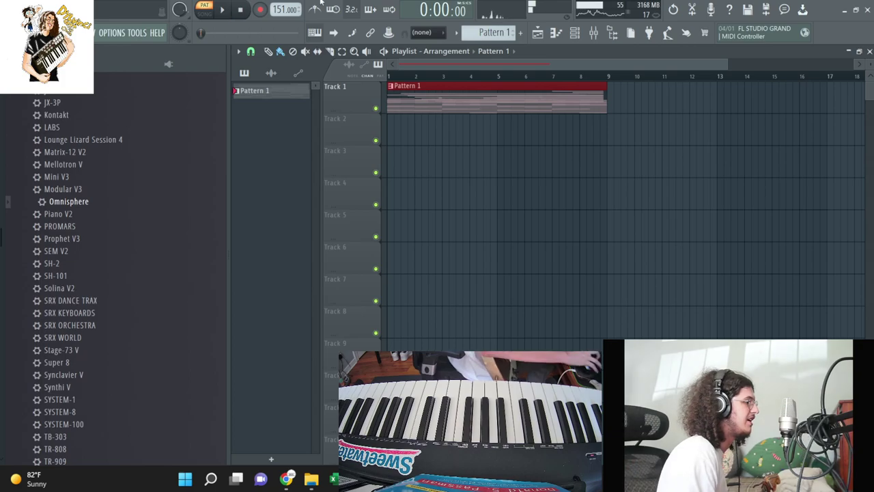
{"action": "left_click", "coordinate": [595, 35]}
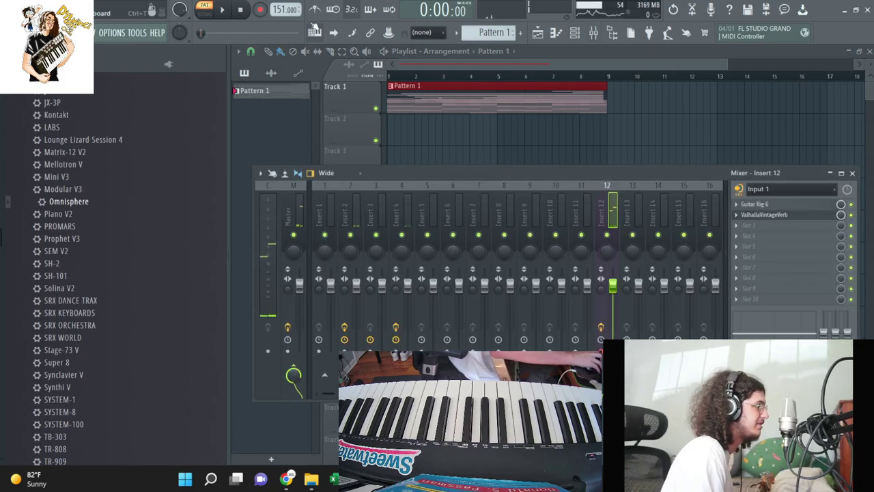
{"action": "left_click", "coordinate": [261, 9]}
{"action": "left_click", "coordinate": [412, 272]}
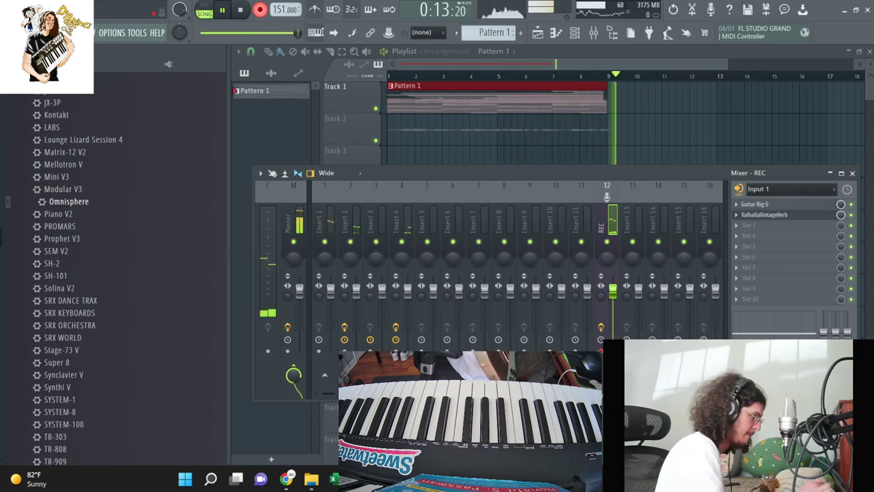
{"action": "key", "text": "space"}
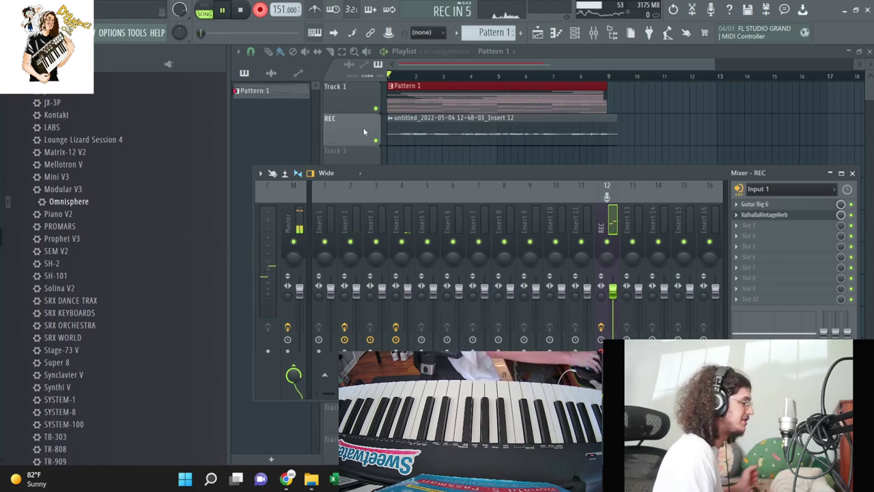
- Mute the first two guitar take tracks, delete the short third take and record a full replacement on Track 4
{"action": "left_click", "coordinate": [376, 140]}
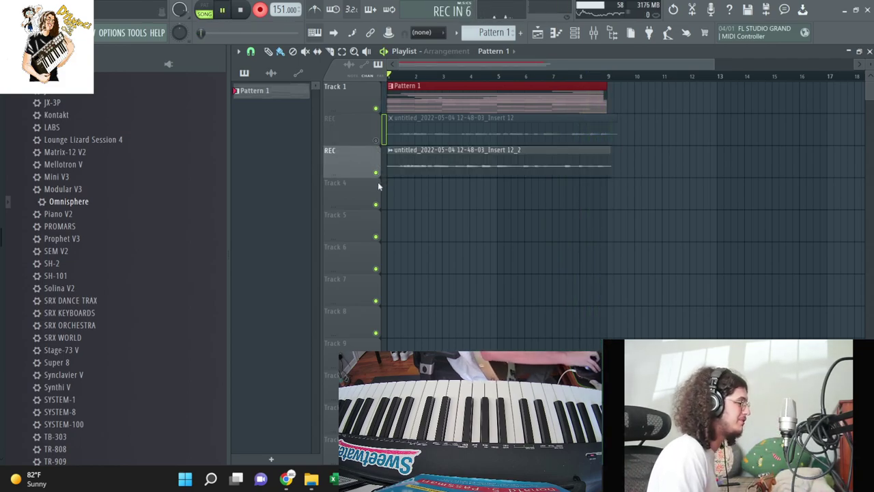
{"action": "left_click", "coordinate": [377, 173]}
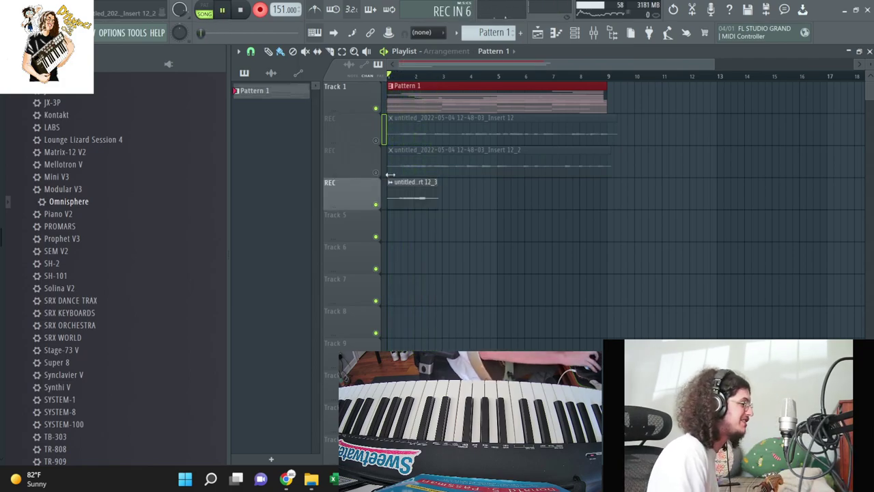
{"action": "right_click", "coordinate": [410, 179]}
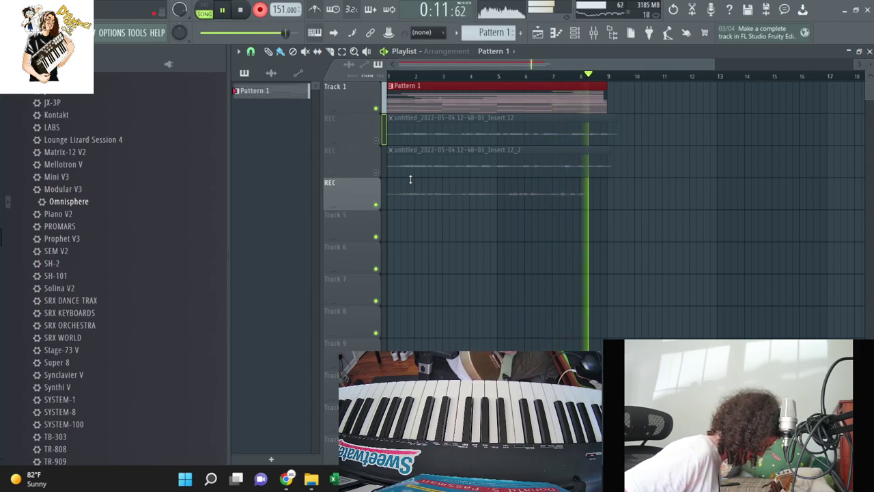
{"action": "key", "text": "space"}
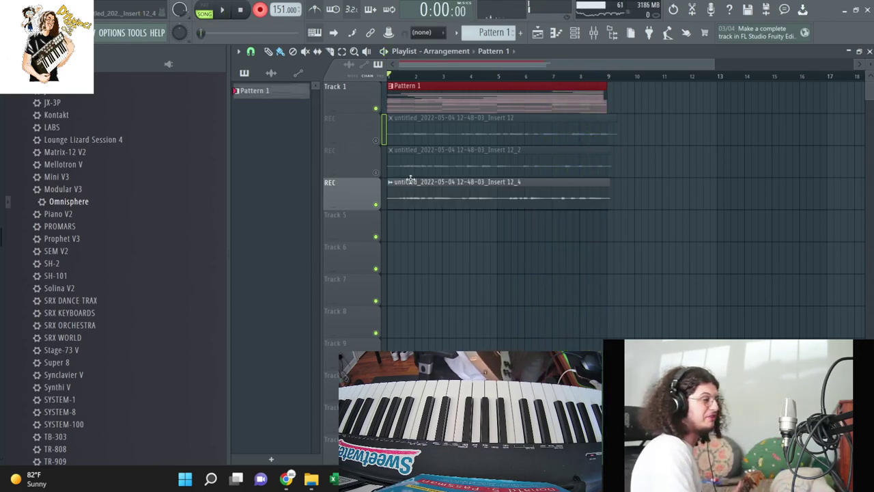
- Play back the arrangement and trim the newest guitar take to end at bar 9
{"action": "key", "text": "space"}
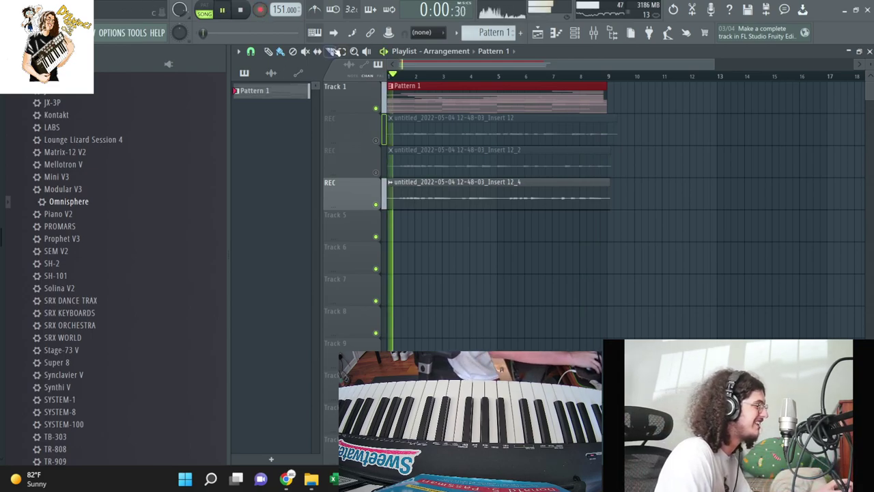
{"action": "left_click", "coordinate": [613, 126]}
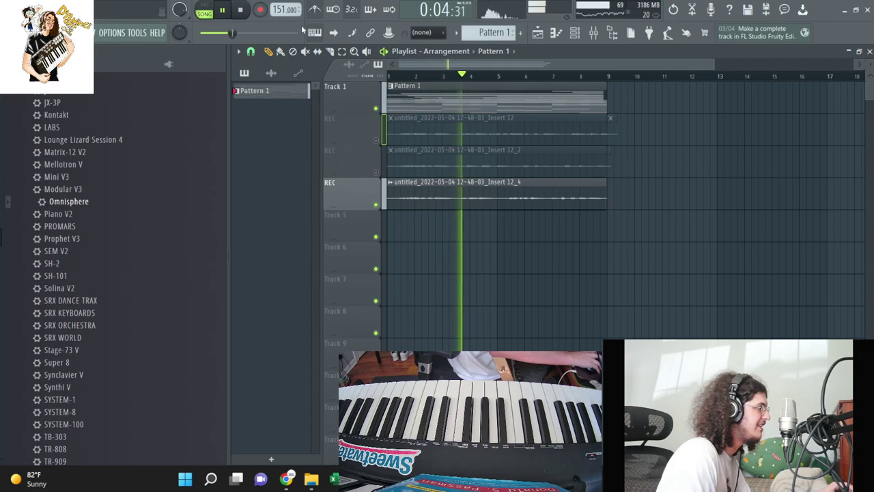
{"action": "key", "text": "F6"}
{"action": "key", "text": "F6"}
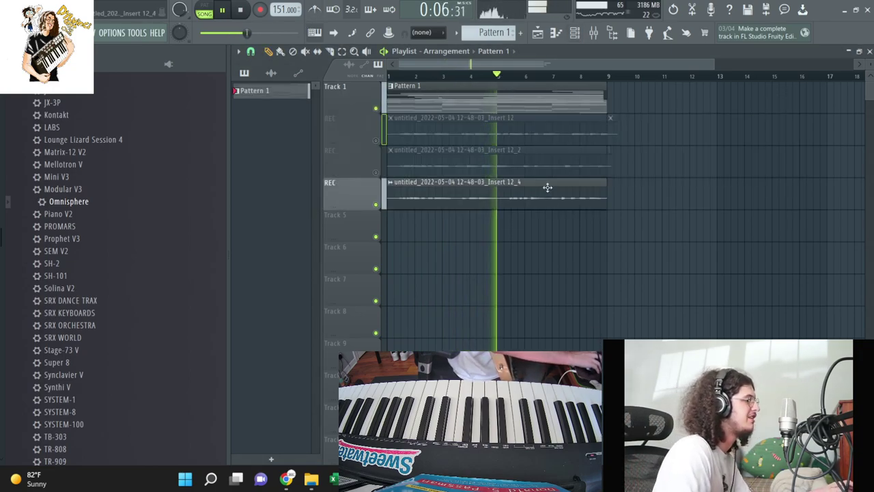
- Stop playback, move the newest guitar take down to Track 8 and delete the older takes from the playlist
{"action": "key", "text": "space"}
{"action": "left_click_drag", "start_coordinate": [534, 184], "coordinate": [534, 312]}
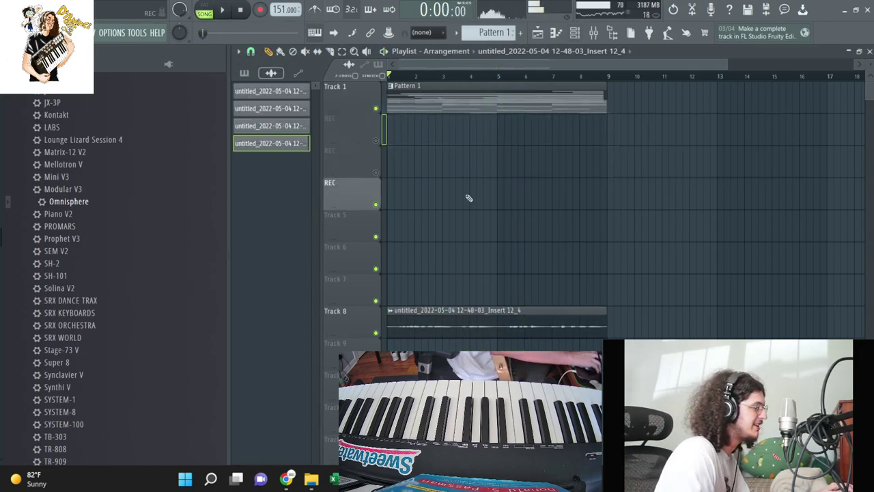
- Split Pattern 1 by channel and spread the resulting instrument clips so each sits on its own playlist track
{"action": "left_click", "coordinate": [458, 34]}
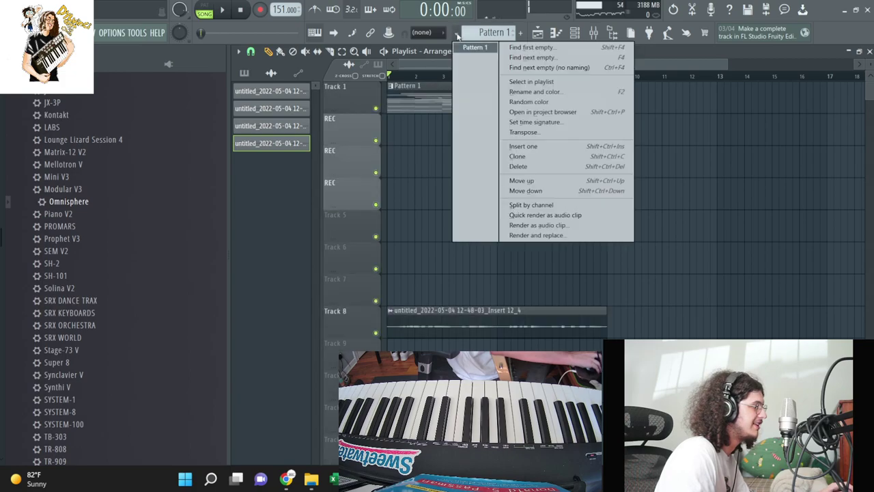
{"action": "left_click", "coordinate": [540, 205]}
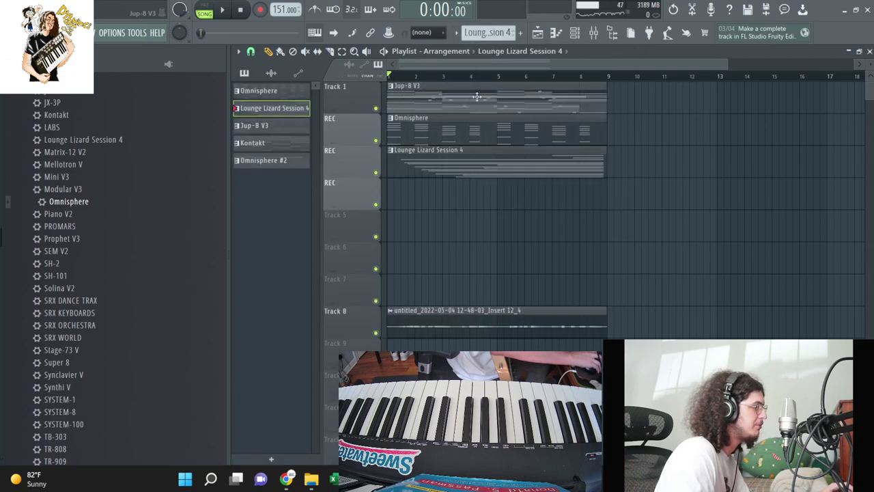
{"action": "left_click_drag", "start_coordinate": [489, 91], "coordinate": [487, 191]}
{"action": "left_click_drag", "start_coordinate": [464, 95], "coordinate": [465, 249]}
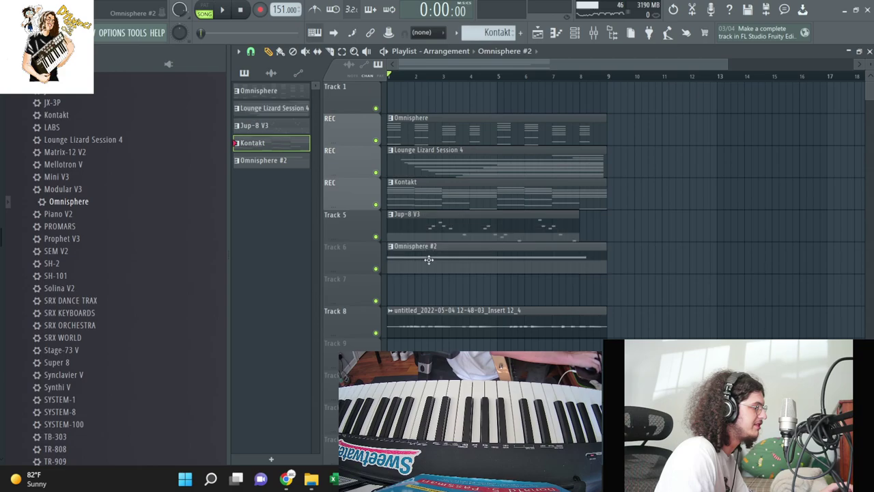
- Shift all clips up one track and duplicate the eight-bar section so the copy starts at bar 9
{"action": "key", "text": "ctrl+a"}
{"action": "left_click_drag", "start_coordinate": [407, 116], "coordinate": [408, 84]}
{"action": "key", "text": "ctrl+b"}
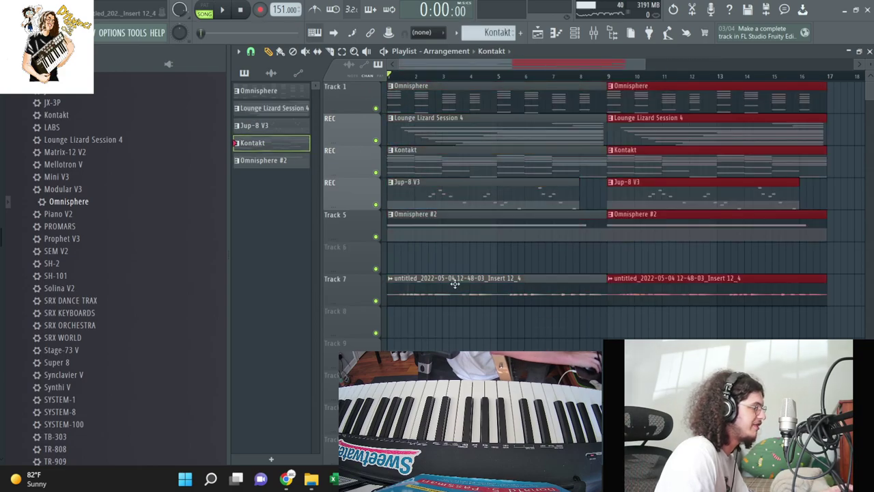
- Remove the Jup-8 V3, Kontakt and Omnisphere #2 clips from the first eight bars and play the arrangement
{"action": "right_click", "coordinate": [442, 195]}
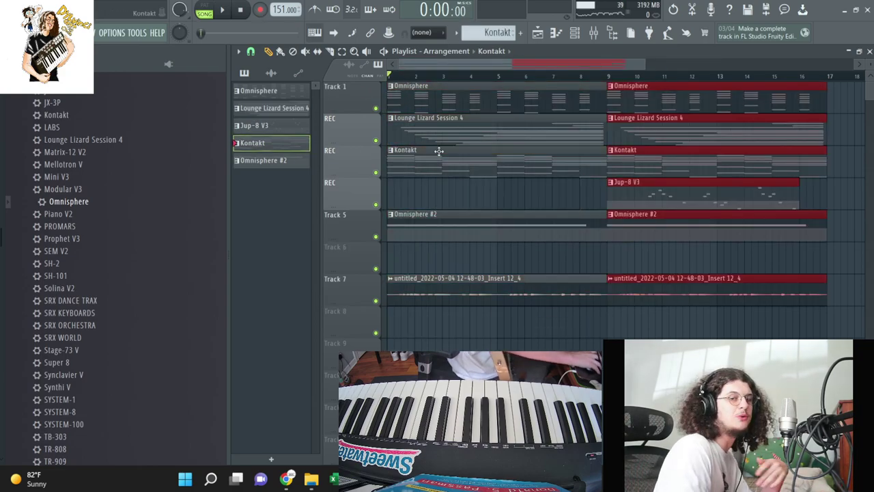
{"action": "right_click", "coordinate": [439, 151]}
{"action": "key", "text": "space"}
{"action": "right_click", "coordinate": [438, 219]}
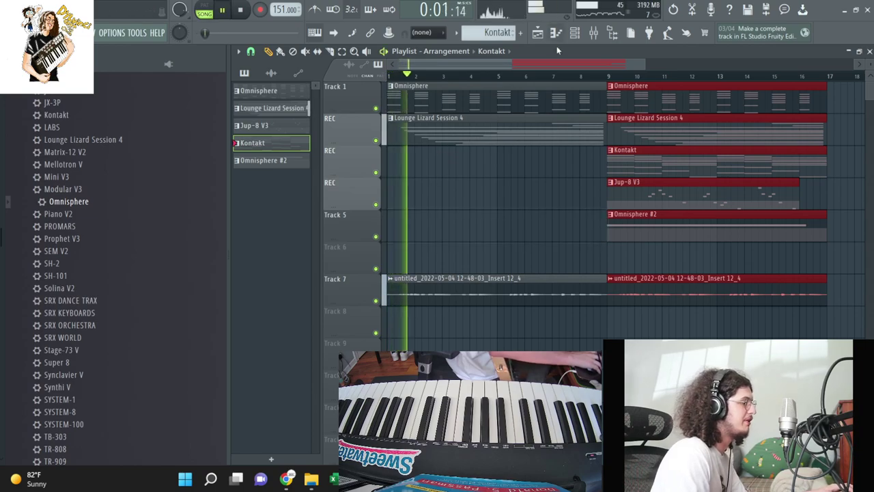
- Choose Kontakt as the clip source and place its pattern clip back at bar 1 on the third track
{"action": "key", "text": "F6"}
{"action": "left_click", "coordinate": [515, 60]}
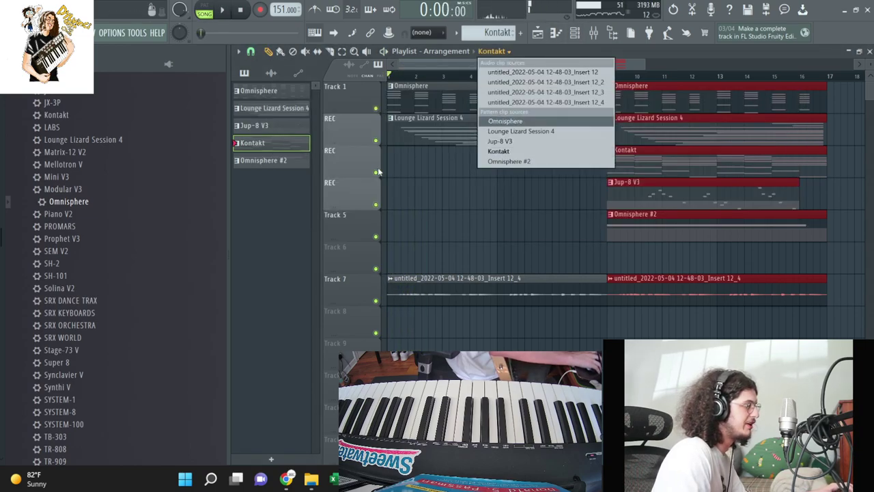
{"action": "left_click", "coordinate": [505, 151]}
{"action": "right_click", "coordinate": [376, 174]}
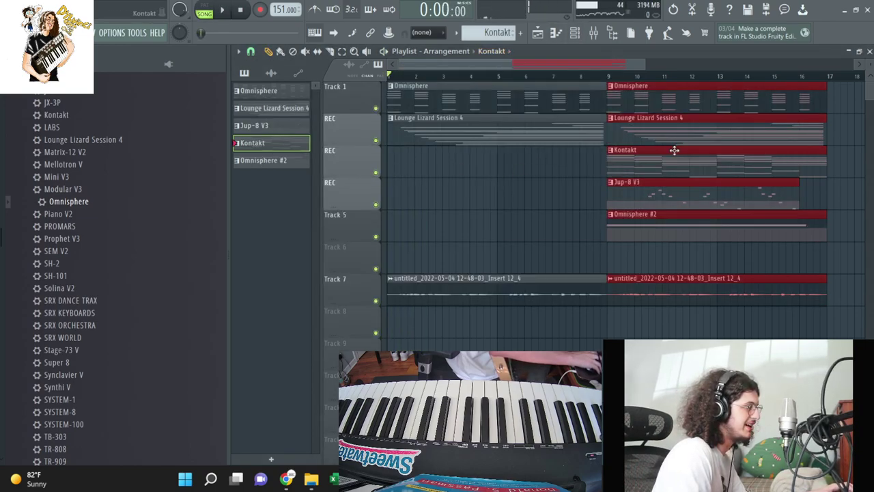
{"action": "left_click", "coordinate": [391, 175]}
- During playback, remove the first section's Lounge Lizard and Omnisphere clips, and place Lounge Lizard Session 4 back at bar 1
{"action": "right_click", "coordinate": [418, 111]}
{"action": "key", "text": "space"}
{"action": "right_click", "coordinate": [398, 96]}
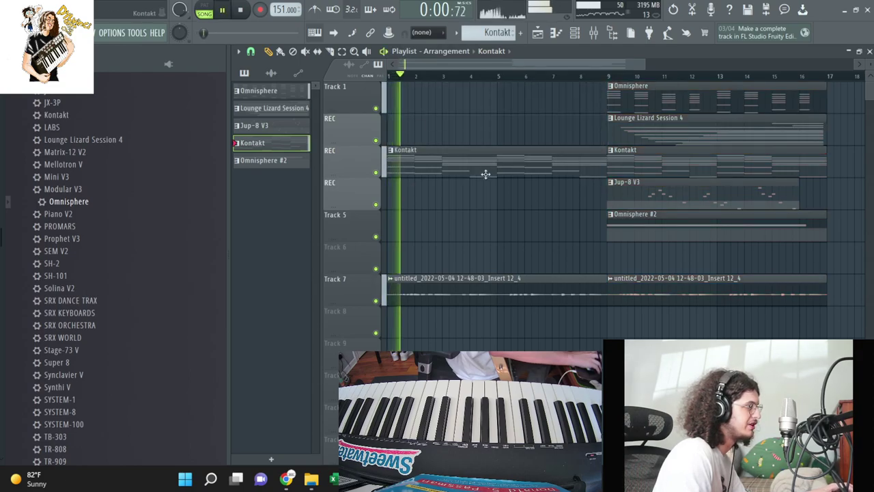
{"action": "left_click", "coordinate": [271, 108]}
{"action": "left_click", "coordinate": [392, 126]}
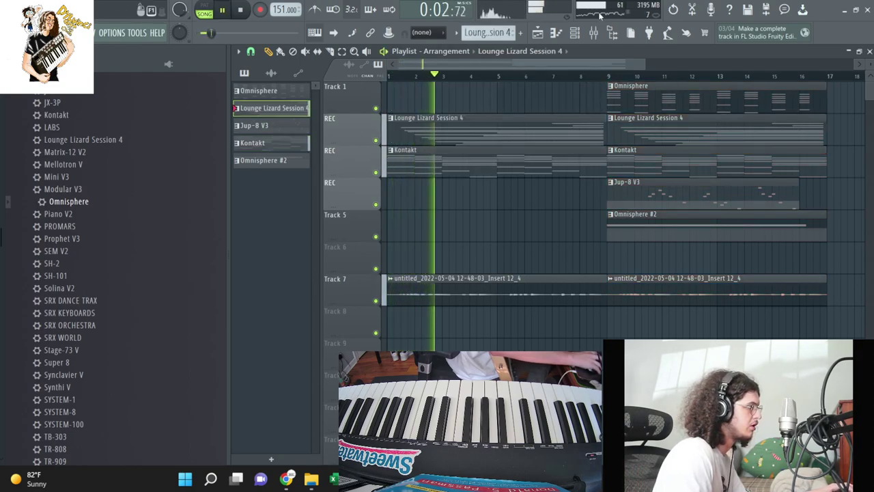
- Set the REC mixer track's input to (none) and lower its level slightly
{"action": "key", "text": "F6"}
{"action": "key", "text": "F9"}
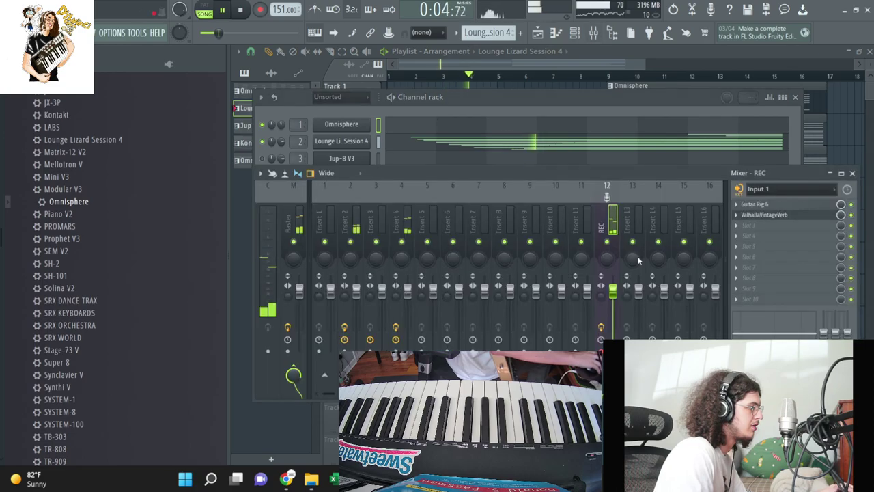
{"action": "left_click", "coordinate": [792, 189]}
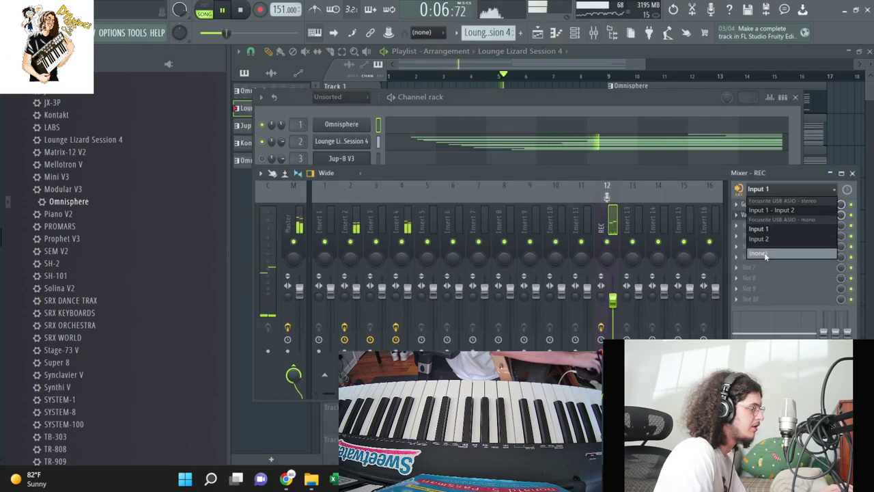
{"action": "left_click", "coordinate": [759, 198]}
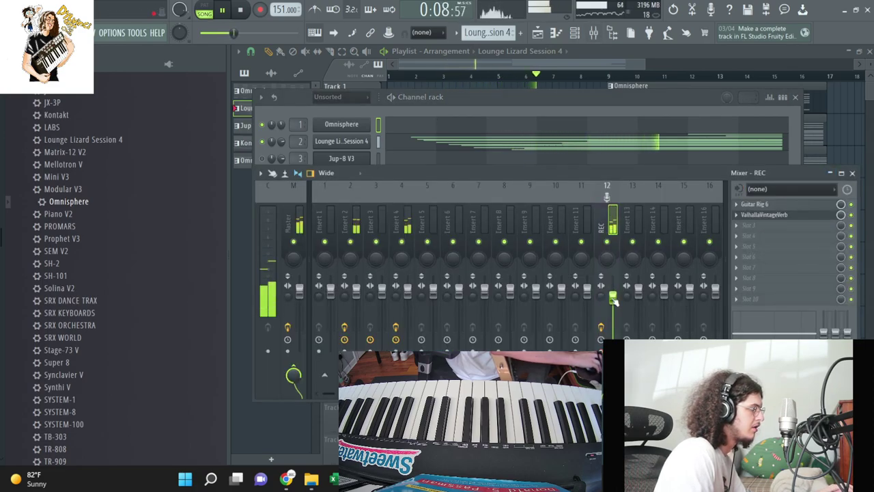
{"action": "left_click", "coordinate": [793, 231]}
{"action": "mouse_move", "coordinate": [574, 67]}
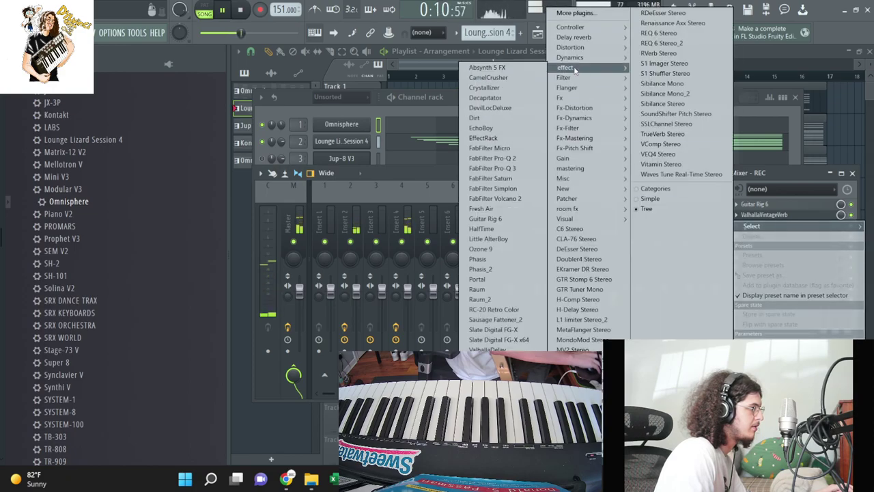
{"action": "key", "text": "Escape"}
- Duplicate all clips of the bar 9 section so the copy starts at bar 17, then clear the selection
{"action": "key", "text": "F9"}
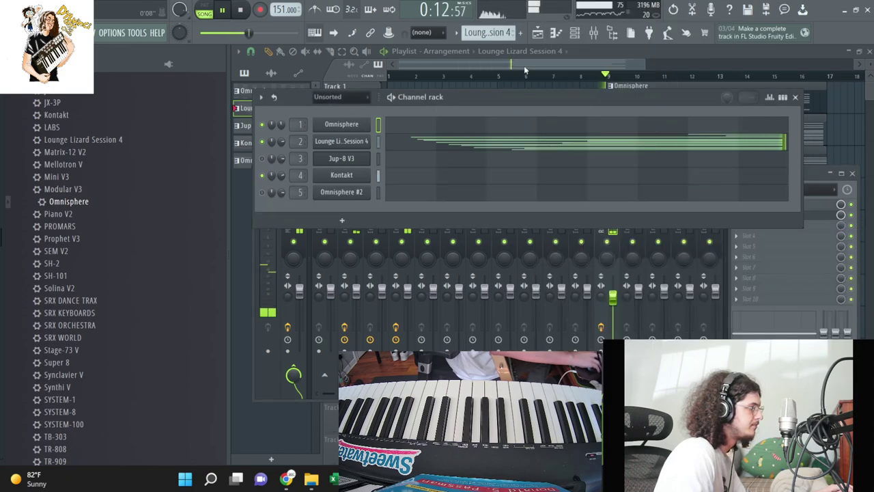
{"action": "key", "text": "F6"}
{"action": "left_click_drag", "start_coordinate": [726, 340], "coordinate": [607, 81]}
{"action": "key", "text": "ctrl+b"}
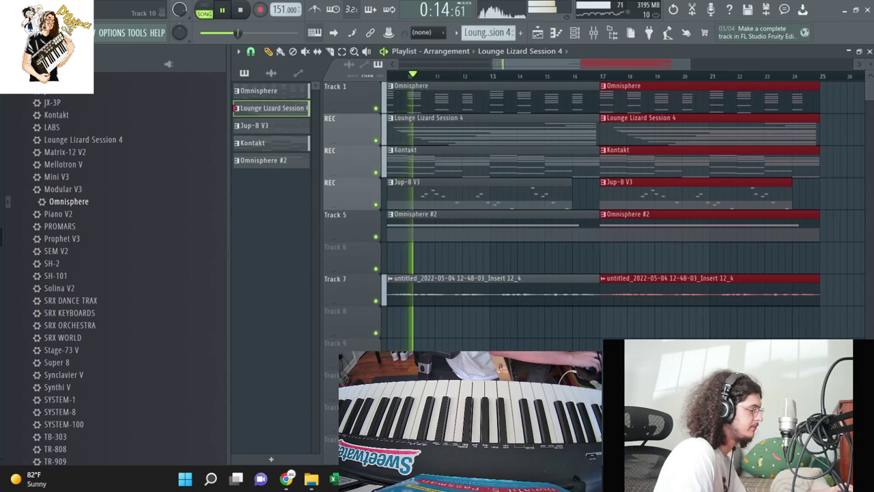
{"action": "left_click", "coordinate": [523, 345]}
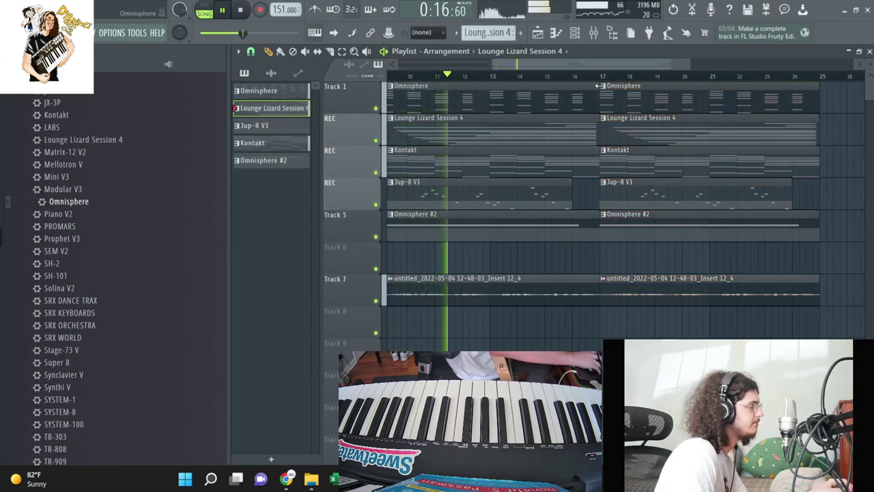
- Play from bar 17, remove the guitar, Jup-8 V3, Kontakt and Lounge Lizard clips from that last section, and stop playback
{"action": "left_click", "coordinate": [604, 75]}
{"action": "right_click", "coordinate": [621, 291]}
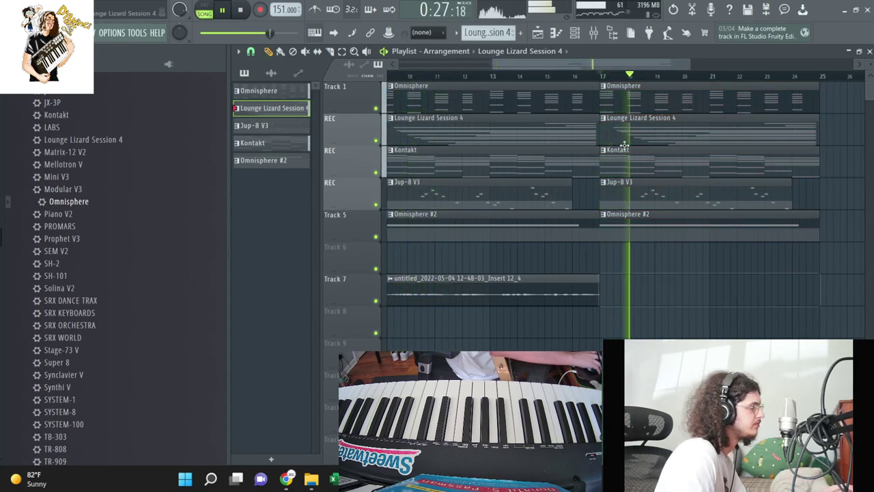
{"action": "right_click", "coordinate": [638, 197]}
{"action": "right_click", "coordinate": [647, 166]}
{"action": "left_click_drag", "start_coordinate": [488, 64], "coordinate": [388, 64]}
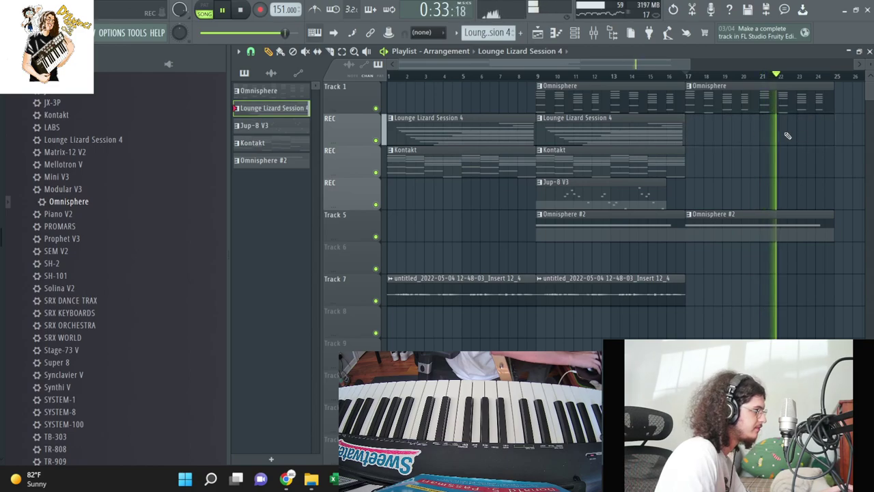
{"action": "key", "text": "space"}
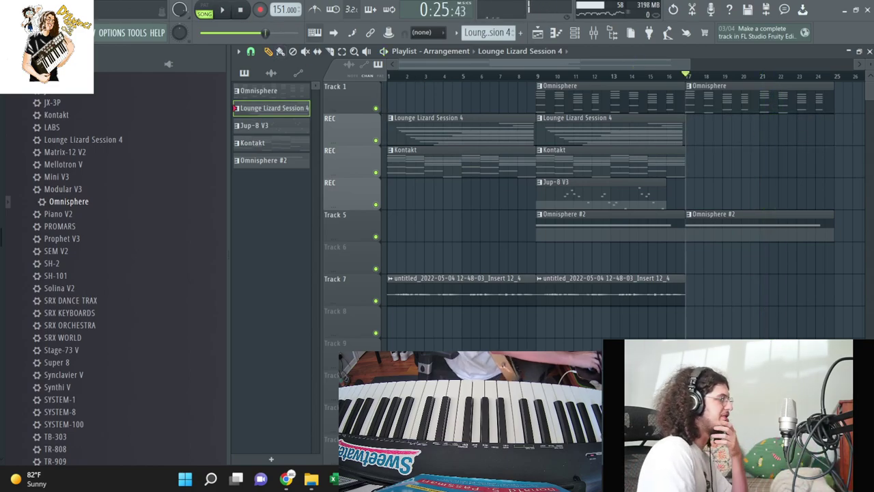
- Save the project as 4099 in the Project File folder
{"action": "left_click", "coordinate": [11, 32]}
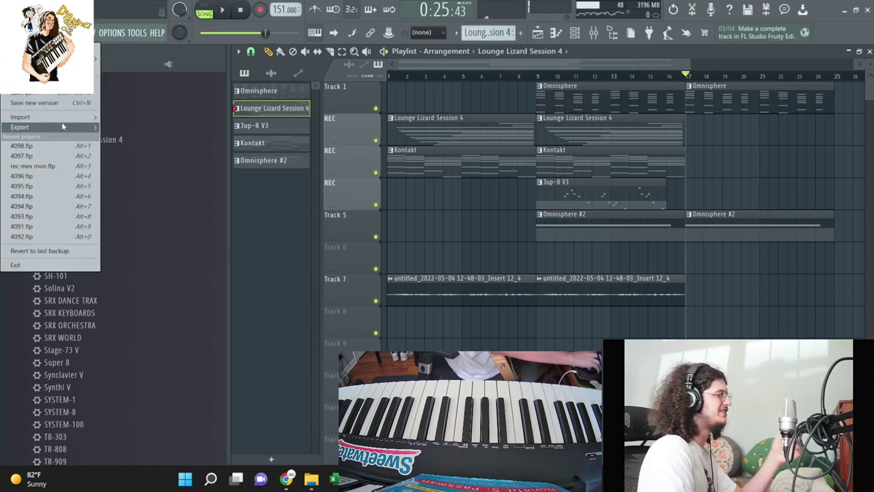
{"action": "left_click", "coordinate": [72, 97]}
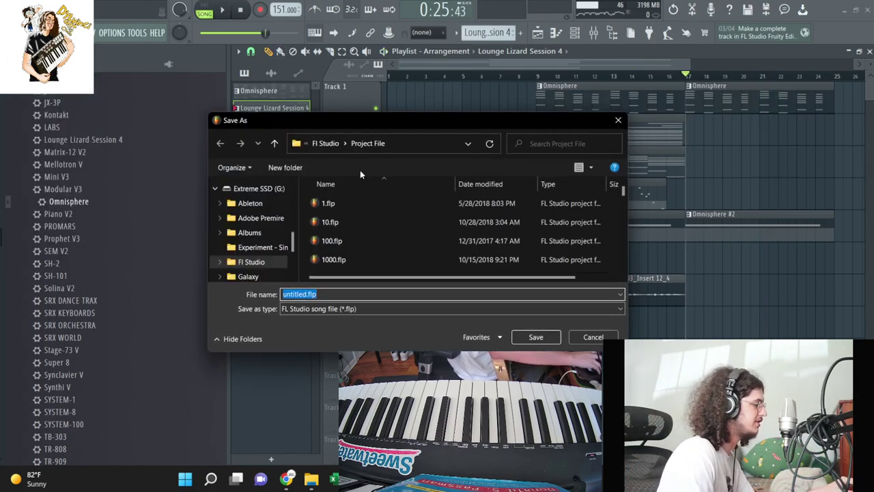
{"action": "type", "text": "408"}
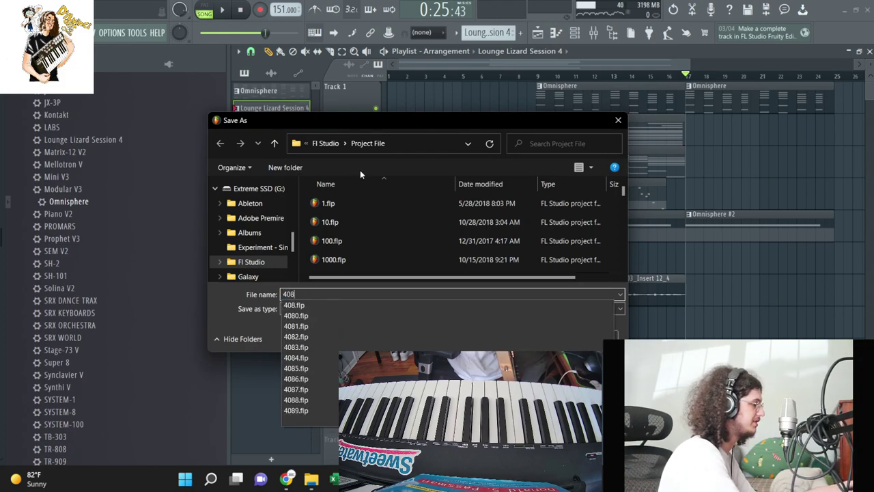
{"action": "type", "text": "99"}
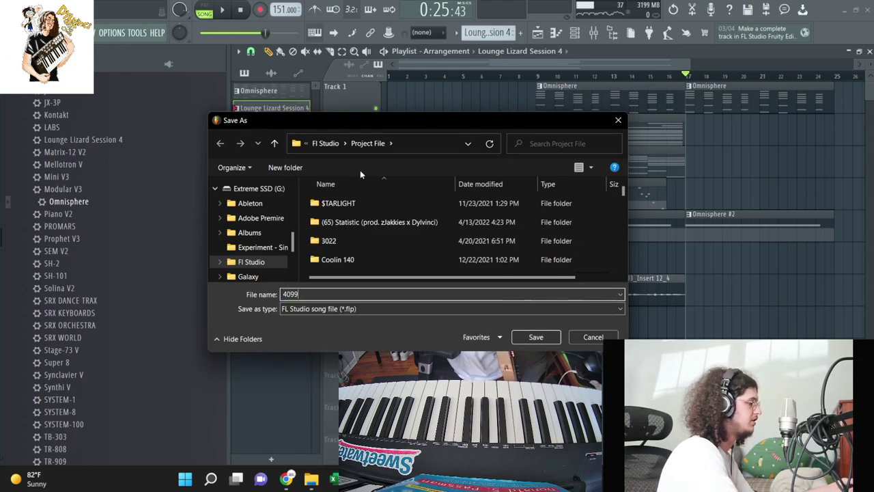
{"action": "key", "text": "Return"}
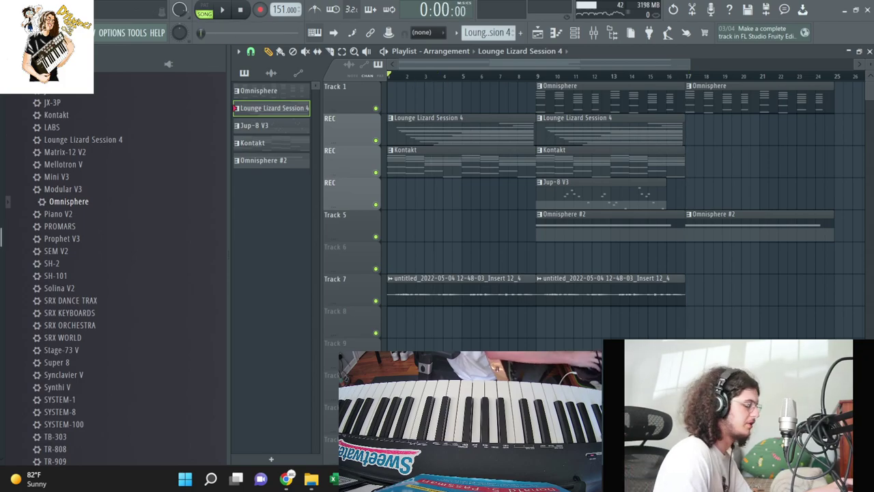
{"action": "left_click", "coordinate": [11, 32]}
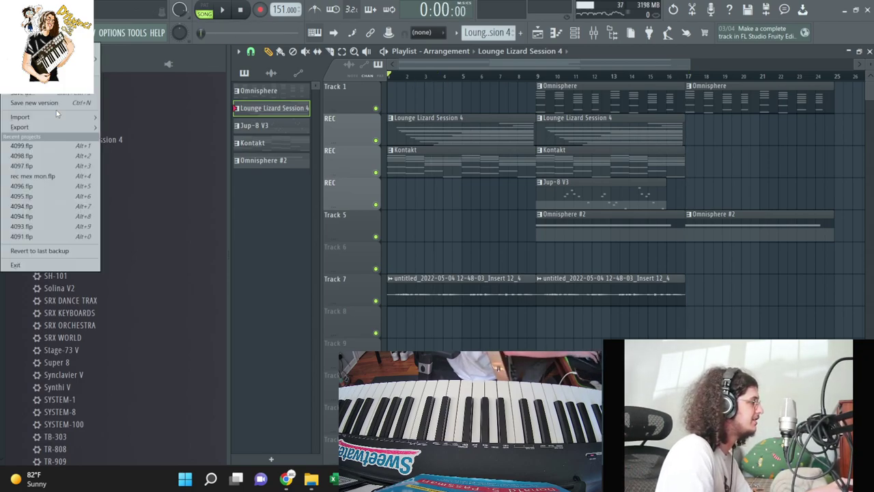
{"action": "mouse_move", "coordinate": [20, 127]}
{"action": "left_click", "coordinate": [575, 32]}
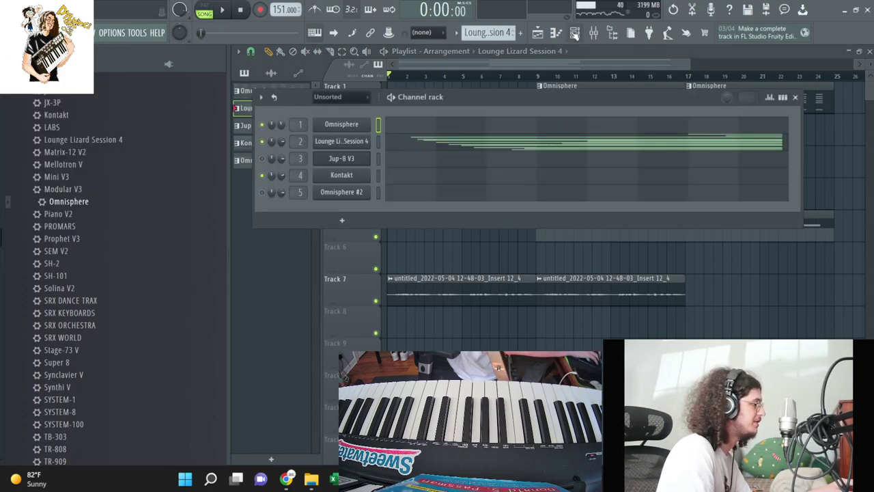
{"action": "left_click", "coordinate": [457, 33]}
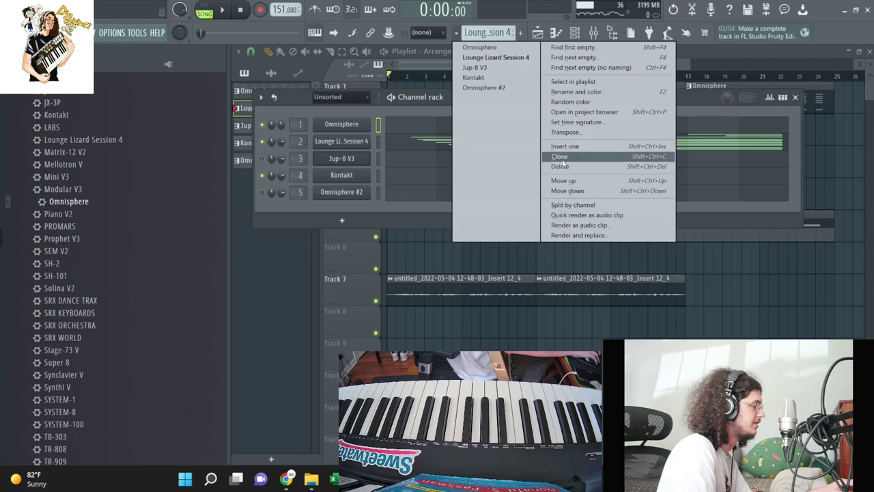
{"action": "left_click", "coordinate": [423, 64]}
{"action": "left_click", "coordinate": [568, 52]}
{"action": "left_click", "coordinate": [475, 53]}
{"action": "left_click", "coordinate": [474, 53]}
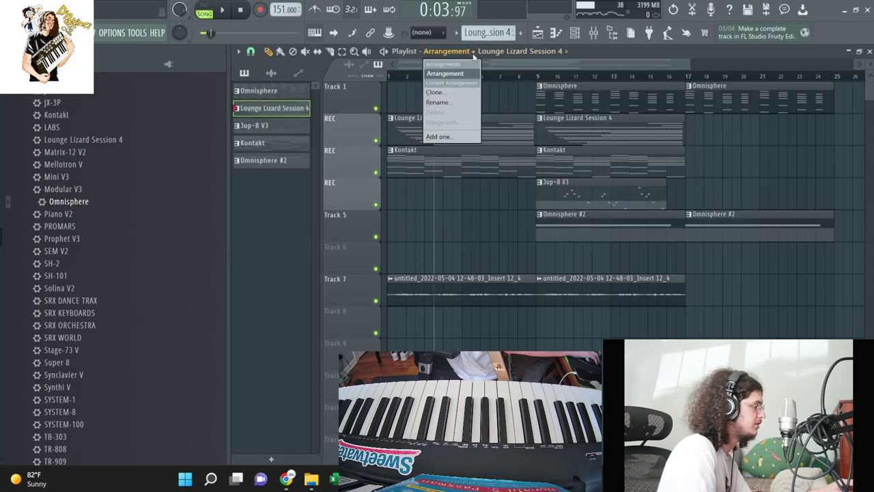
{"action": "left_click", "coordinate": [498, 68]}
- Export the song as a WAV file named "4099 [151BPM D MINOR] Dylvinci.wav" in the Loops folder
{"action": "key", "text": "alt+f"}
{"action": "mouse_move", "coordinate": [88, 125]}
{"action": "left_click", "coordinate": [130, 136]}
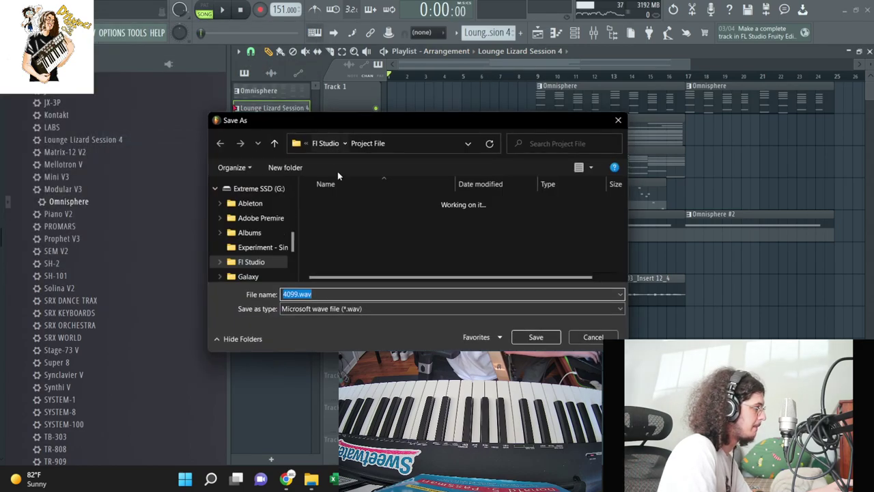
{"action": "left_click", "coordinate": [325, 144]}
{"action": "double_click", "coordinate": [358, 226]}
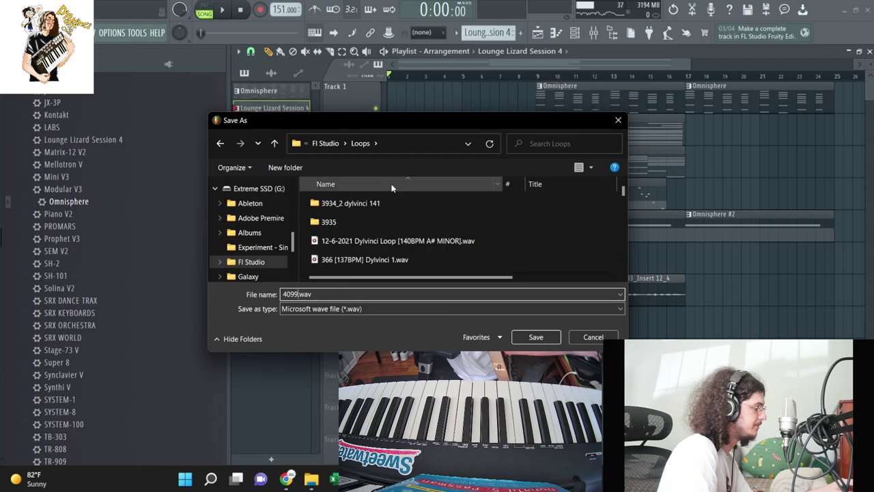
{"action": "type", "text": "[151BPM D MINOR] Dylvinc"}
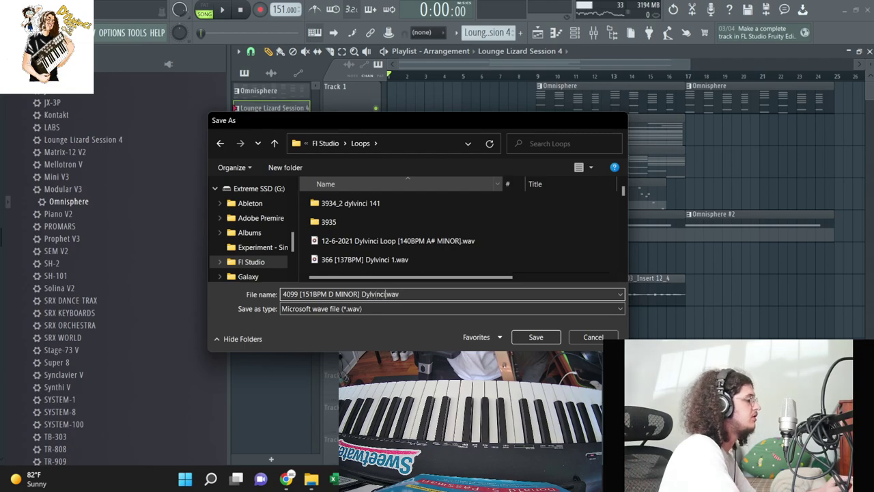
{"action": "key", "text": "Return"}
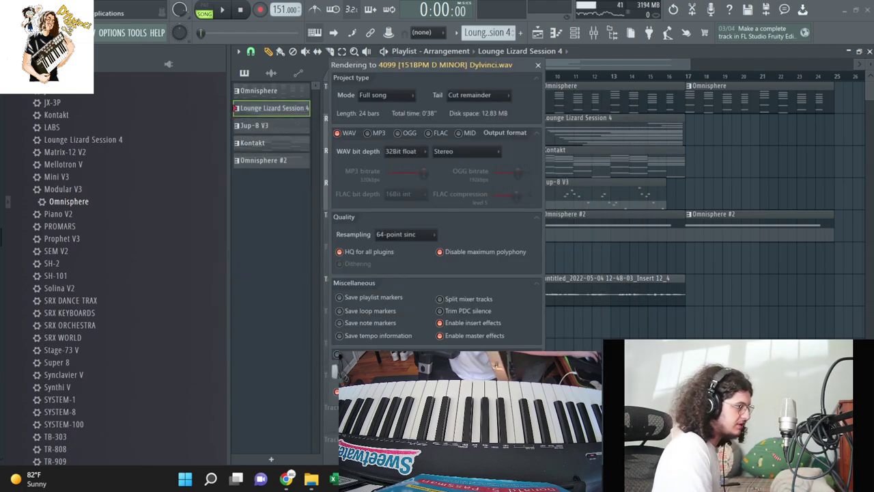
- Switch to File Explorer and select "4099 [151BPM D MINOR] Dylvinci.wav" in the Loops folder under Fl Studio on the Extreme SSD
{"action": "left_click", "coordinate": [311, 478]}
{"action": "scroll", "coordinate": [120, 332], "scroll_direction": "down", "scroll_amount": 3}
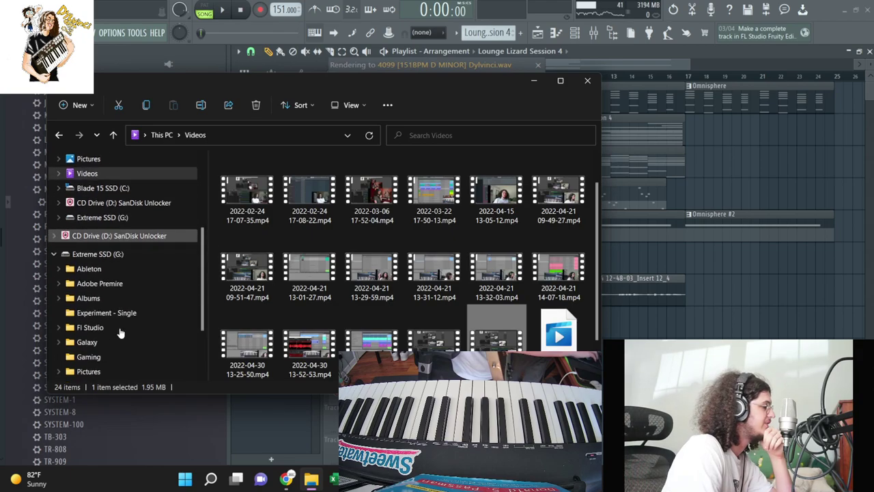
{"action": "left_click", "coordinate": [120, 338]}
{"action": "scroll", "coordinate": [118, 328], "scroll_direction": "down", "scroll_amount": 4}
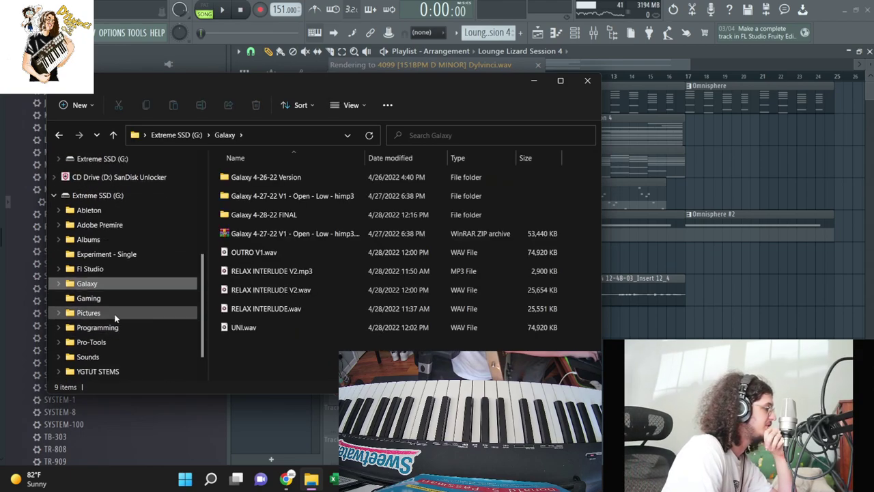
{"action": "scroll", "coordinate": [116, 316], "scroll_direction": "down", "scroll_amount": 2}
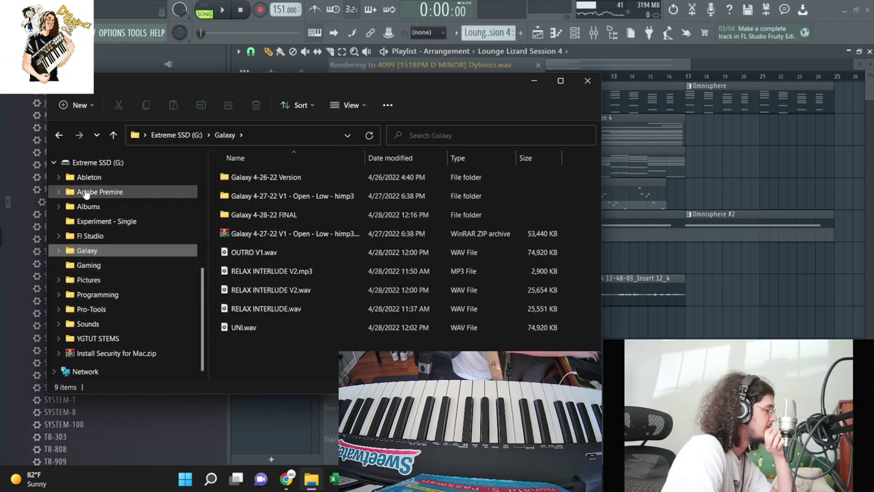
{"action": "left_click", "coordinate": [88, 236]}
{"action": "left_click", "coordinate": [266, 191]}
{"action": "scroll", "coordinate": [593, 171], "scroll_direction": "down", "scroll_amount": 10}
{"action": "left_click_drag", "start_coordinate": [298, 78], "coordinate": [359, 32]}
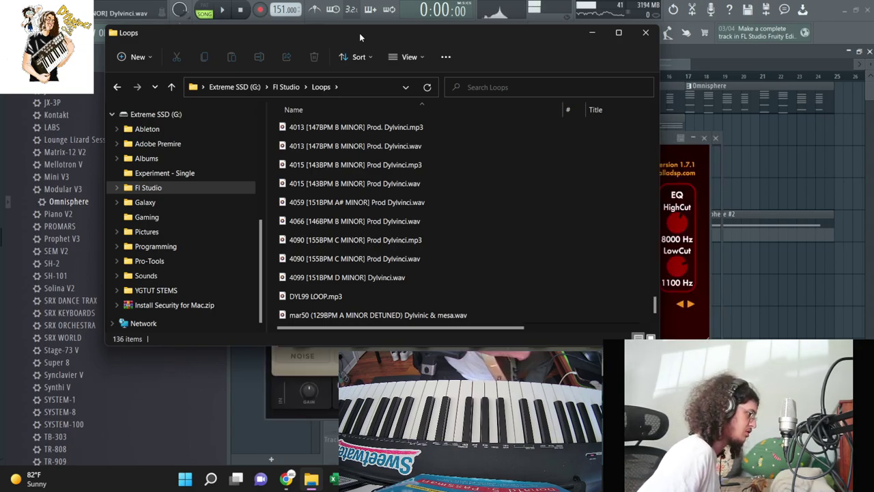
{"action": "left_click", "coordinate": [374, 278]}
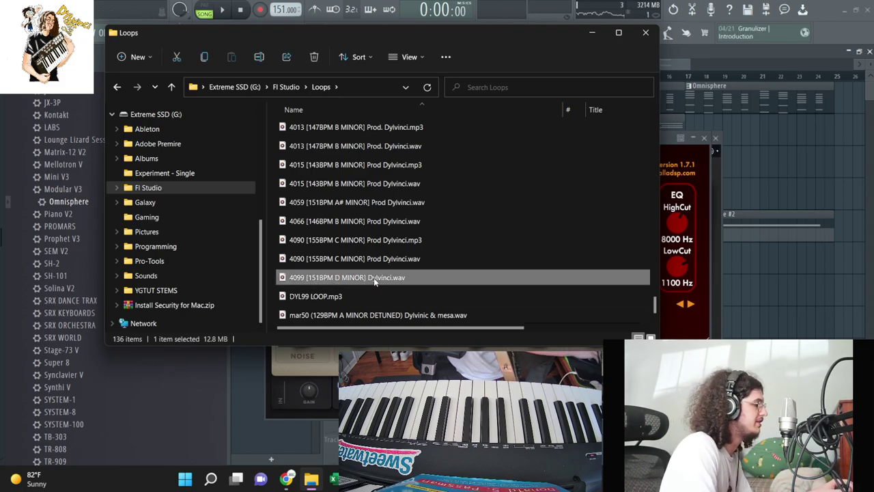
- Return to FL Studio and add a new empty playlist arrangement, keeping the default name
{"action": "left_click", "coordinate": [776, 305]}
{"action": "left_click", "coordinate": [451, 52]}
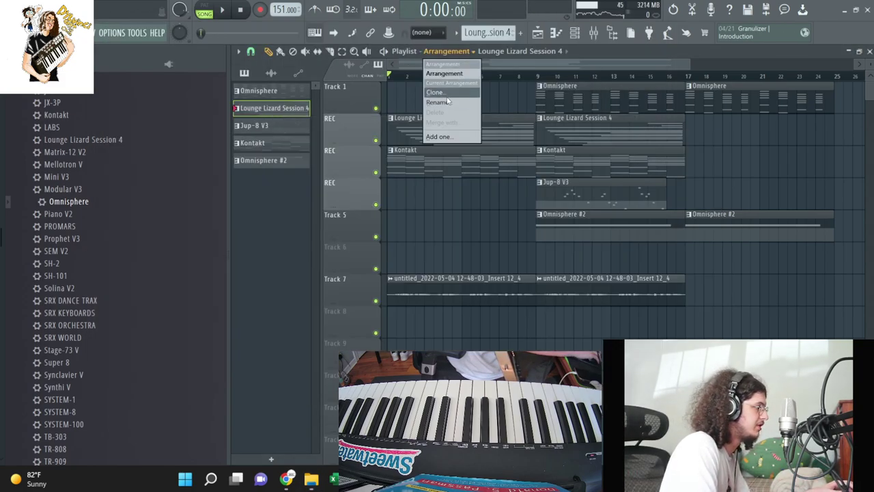
{"action": "left_click", "coordinate": [442, 138]}
{"action": "key", "text": "Return"}
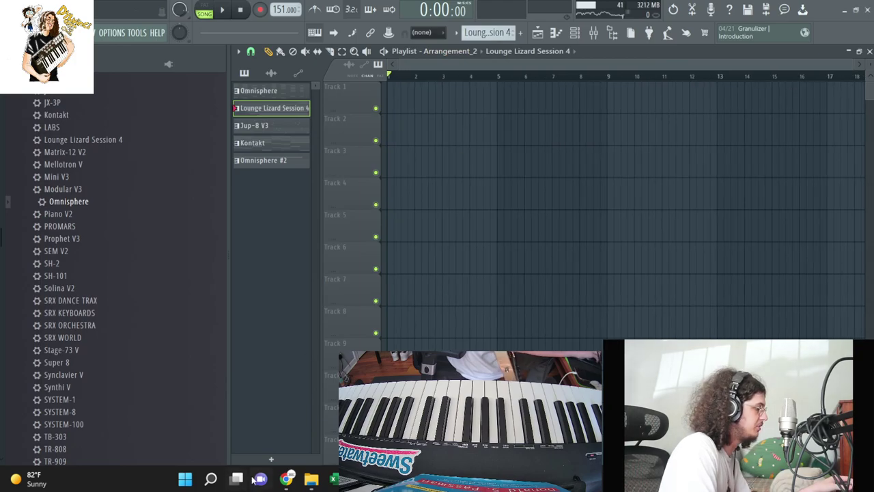
- Place the exported 4099 WAV from the Loops folder at bar 1 of Track 1 in the new arrangement
{"action": "left_click", "coordinate": [312, 479]}
{"action": "left_click_drag", "start_coordinate": [347, 276], "coordinate": [540, 126]}
{"action": "left_click_drag", "start_coordinate": [508, 100], "coordinate": [298, 34]}
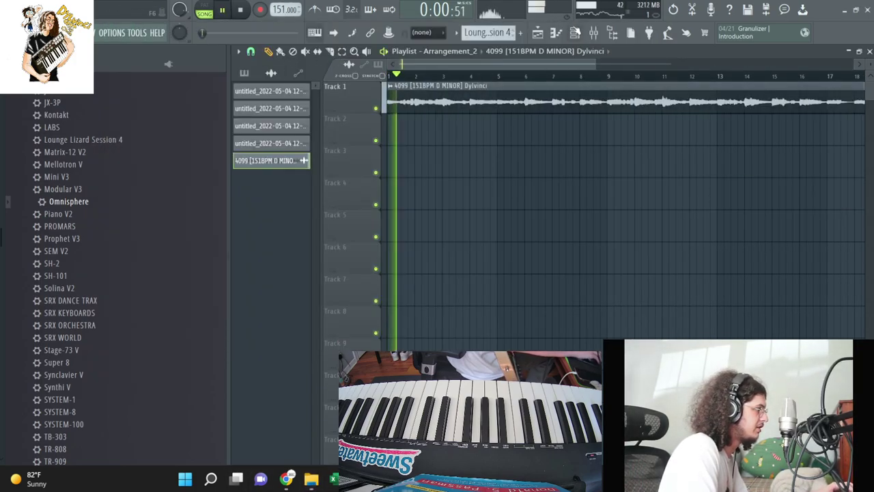
- Route the 4099 loop's channel to mixer insert 7 and load Cassette in that insert's first effect slot
{"action": "key", "text": "F6"}
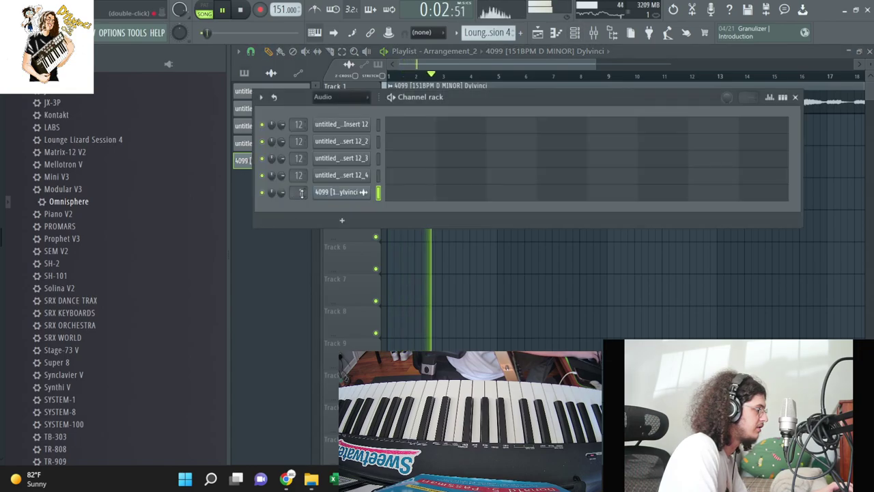
{"action": "left_click", "coordinate": [594, 34]}
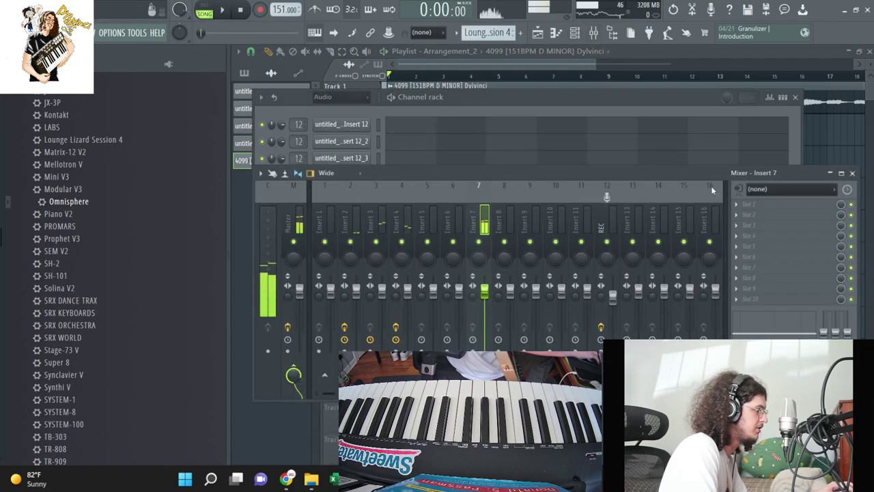
{"action": "left_click", "coordinate": [792, 203]}
{"action": "mouse_move", "coordinate": [751, 215]}
{"action": "mouse_move", "coordinate": [560, 98]}
{"action": "left_click", "coordinate": [530, 119]}
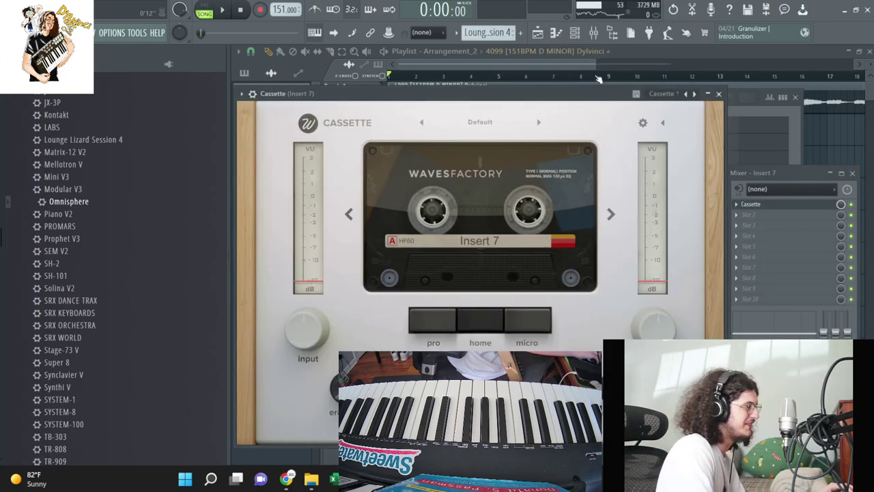
- Open the 4099 loop's channel settings, adjust its pitch and time stretching, and set the stretch mode to Stretch
{"action": "left_click", "coordinate": [596, 72]}
{"action": "left_click", "coordinate": [595, 34]}
{"action": "left_click", "coordinate": [356, 171]}
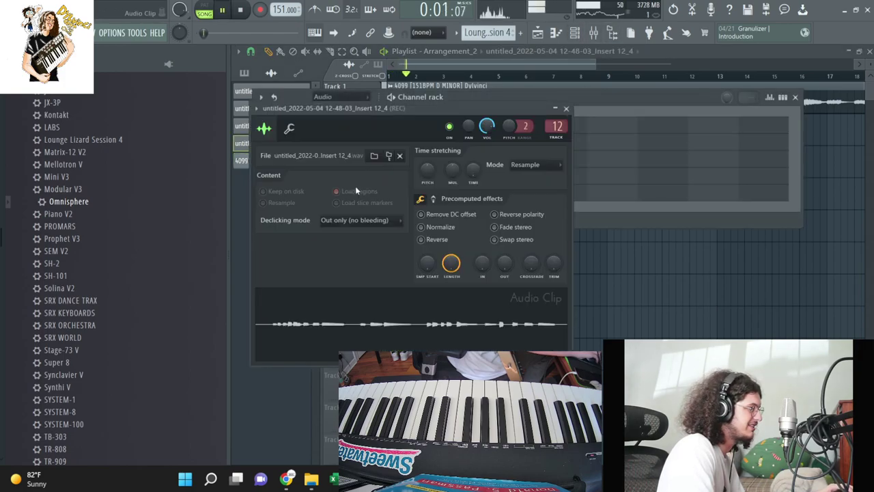
{"action": "left_click", "coordinate": [487, 85]}
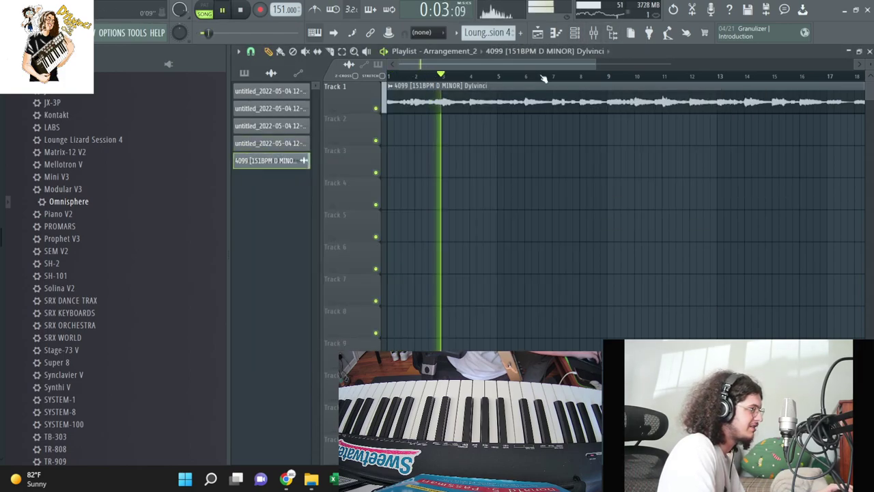
{"action": "key", "text": "F6"}
{"action": "left_click", "coordinate": [360, 190]}
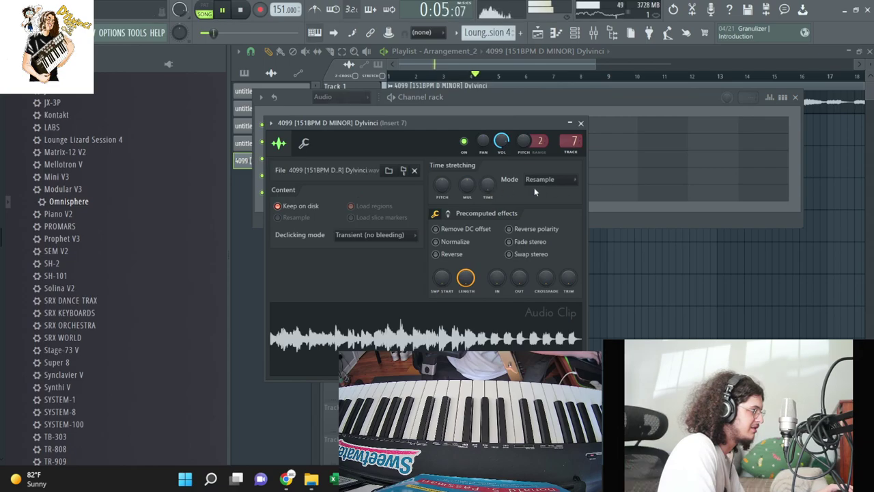
{"action": "right_click", "coordinate": [488, 185]}
{"action": "left_click", "coordinate": [546, 179]}
{"action": "left_click", "coordinate": [554, 199]}
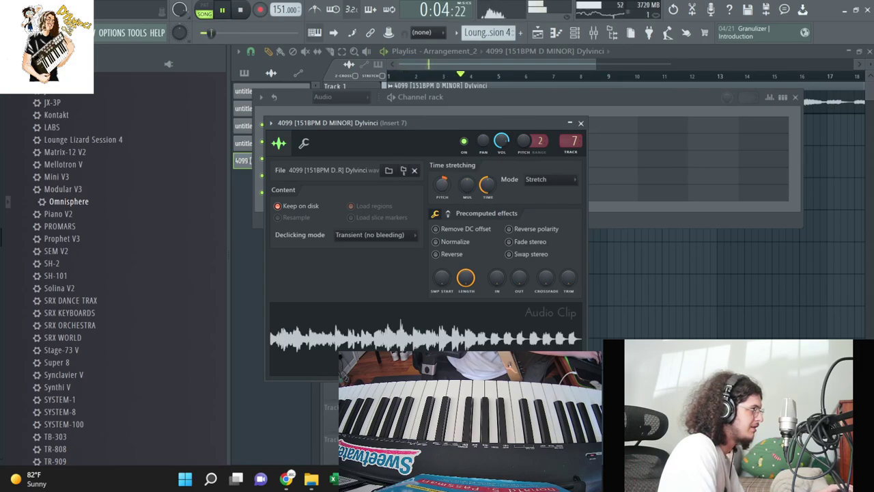
- Load RC-20 Retro Color in the second effect slot of insert 7 and set its noise type to Studio 2
{"action": "left_click", "coordinate": [596, 32]}
{"action": "left_click", "coordinate": [759, 214]}
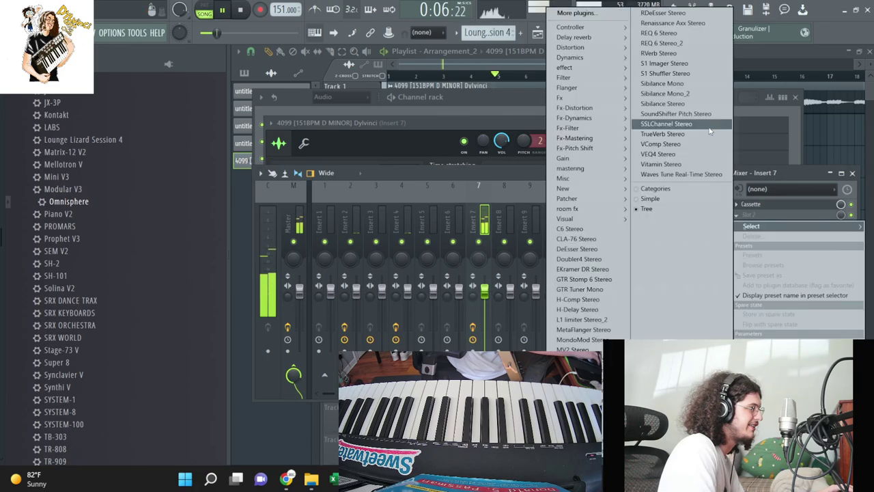
{"action": "mouse_move", "coordinate": [586, 70]}
{"action": "left_click", "coordinate": [511, 311]}
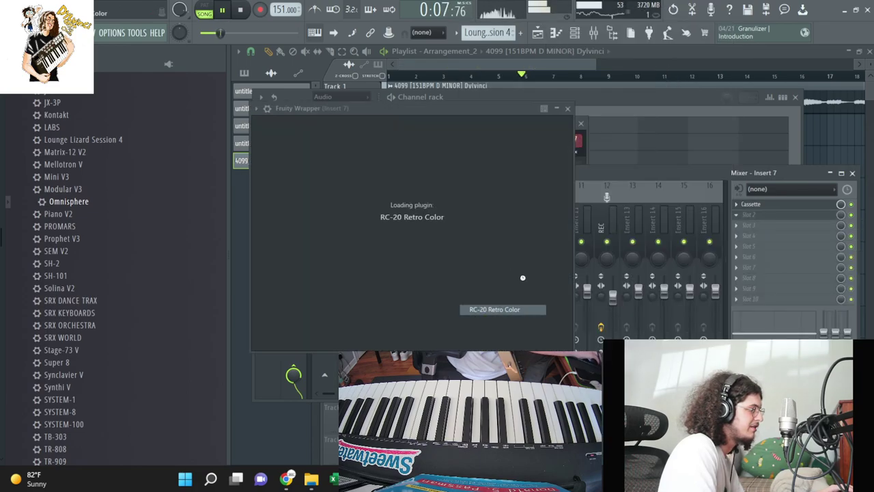
{"action": "left_click", "coordinate": [291, 202]}
{"action": "left_click", "coordinate": [293, 273]}
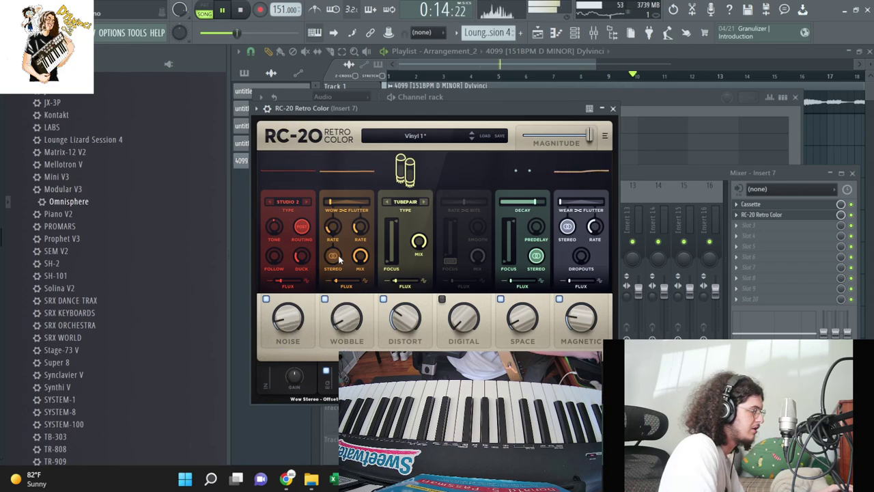
- Load Crystallizer in the third effect slot of insert 7 and close all plugin and mixer windows
{"action": "left_click", "coordinate": [748, 231]}
{"action": "mouse_move", "coordinate": [557, 69]}
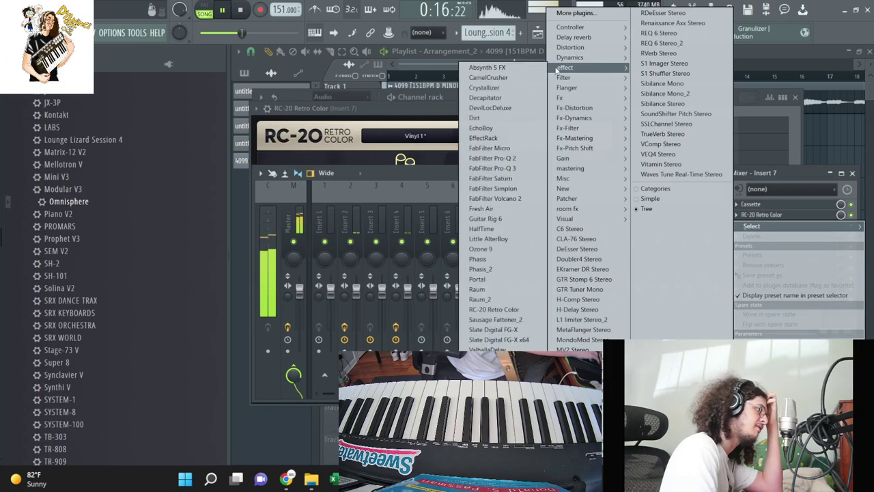
{"action": "mouse_move", "coordinate": [551, 98]}
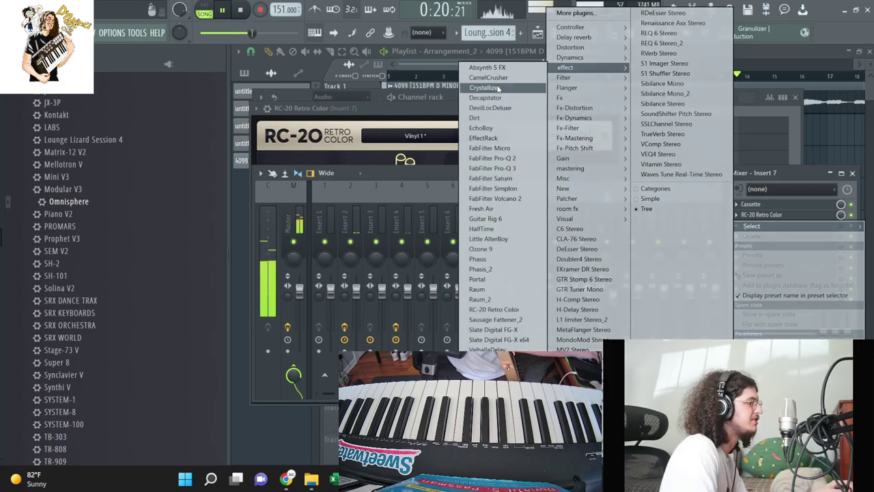
{"action": "left_click", "coordinate": [498, 88]}
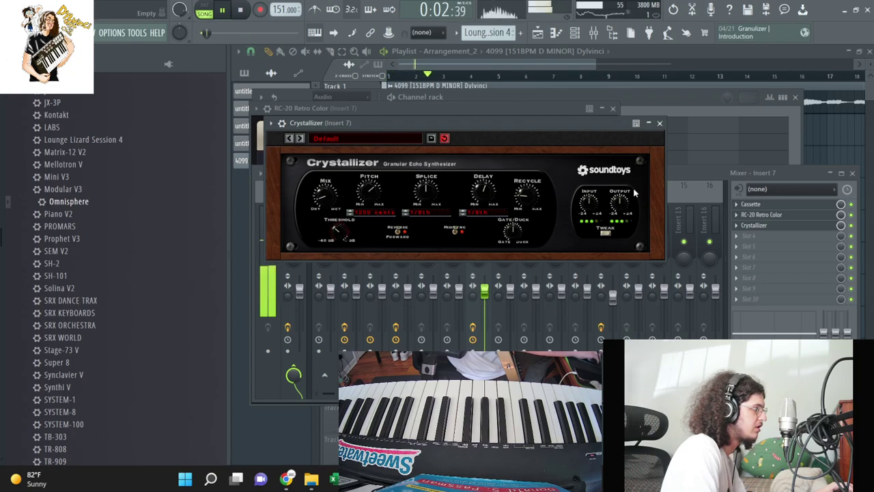
{"action": "key", "text": "F12"}
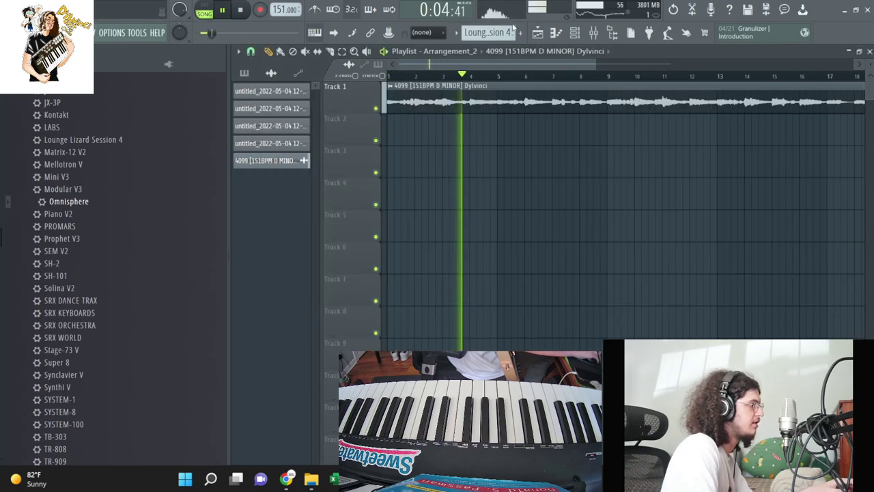
- Create a new pattern, place it as an eight-bar clip on Track 2, and duplicate it to start at bars 9 and 17
{"action": "key", "text": "F4"}
{"action": "left_click", "coordinate": [419, 135]}
{"action": "left_click_drag", "start_coordinate": [442, 130], "coordinate": [606, 130]}
{"action": "key", "text": "ctrl+b"}
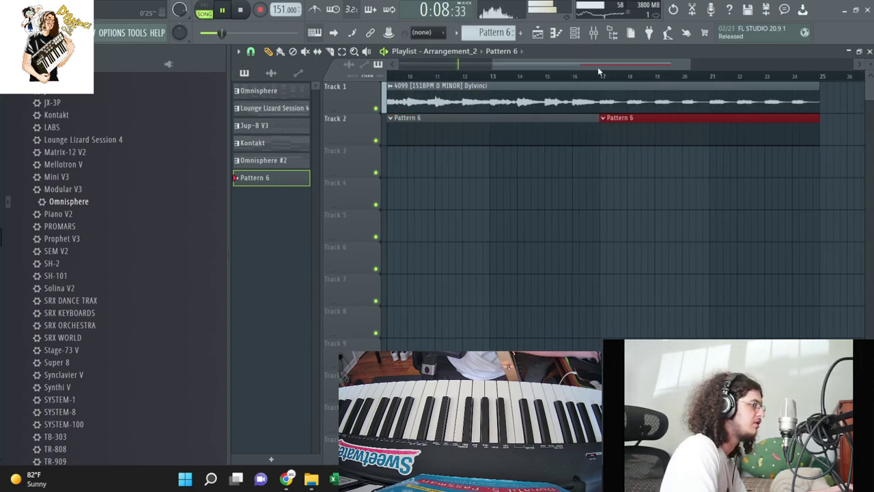
{"action": "key", "text": "ctrl+b"}
- Review the 4099 loop's pitch and time-stretching settings during playback
{"action": "key", "text": "F6"}
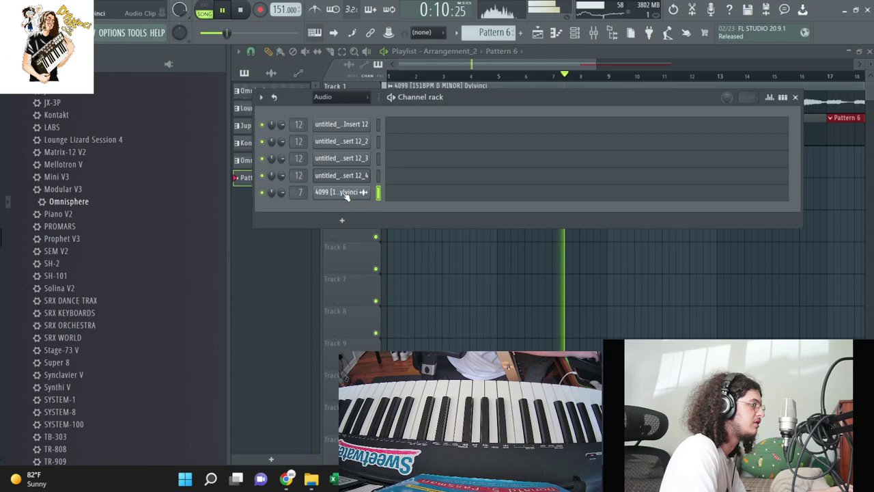
{"action": "left_click", "coordinate": [342, 192]}
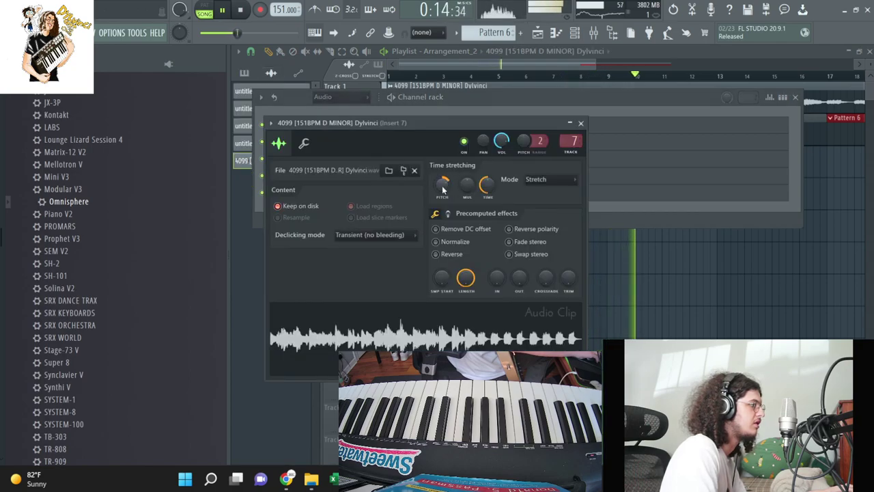
{"action": "key", "text": "F6"}
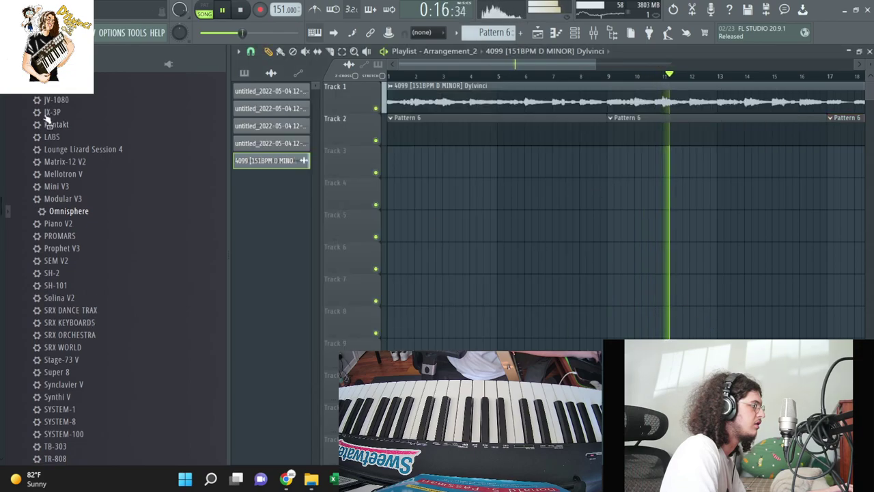
- Stop playback, add Dylvinci Hihat 1 from the Dylvinci Drum Kit Vol. 4 to the channel rack, and fill each 2 steps
{"action": "left_click", "coordinate": [588, 35]}
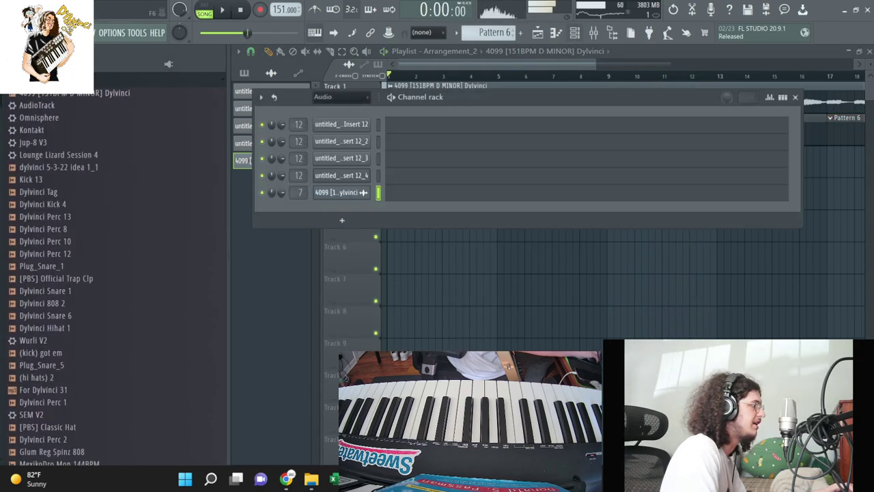
{"action": "key", "text": "space"}
{"action": "left_click", "coordinate": [73, 288]}
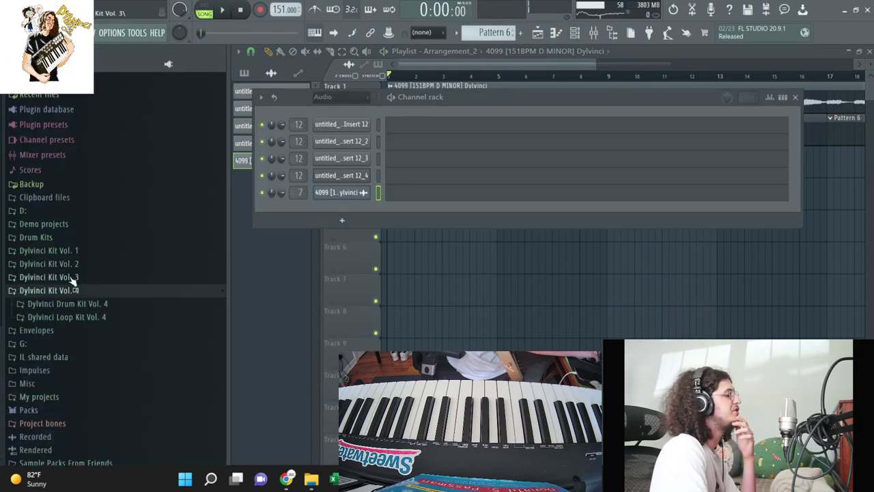
{"action": "left_click", "coordinate": [101, 304]}
{"action": "left_click", "coordinate": [88, 330]}
{"action": "left_click", "coordinate": [87, 344]}
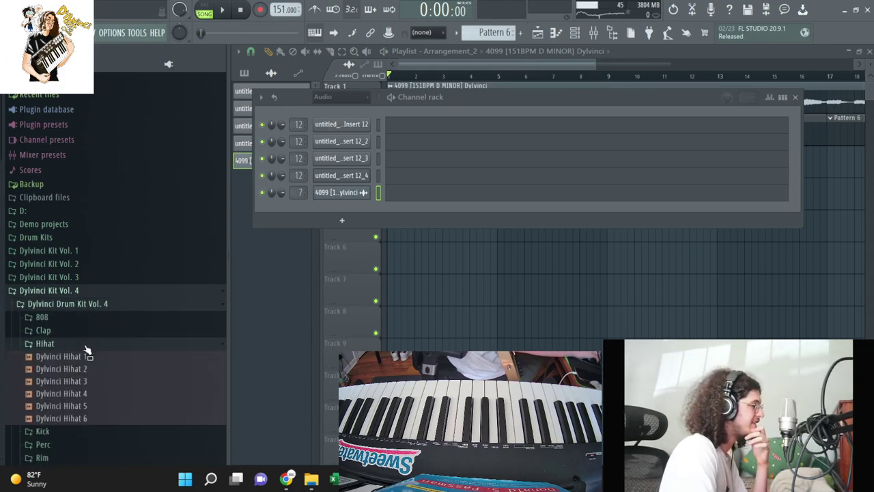
{"action": "left_click_drag", "start_coordinate": [336, 208], "coordinate": [337, 209]}
{"action": "right_click", "coordinate": [338, 209]}
{"action": "left_click", "coordinate": [536, 243]}
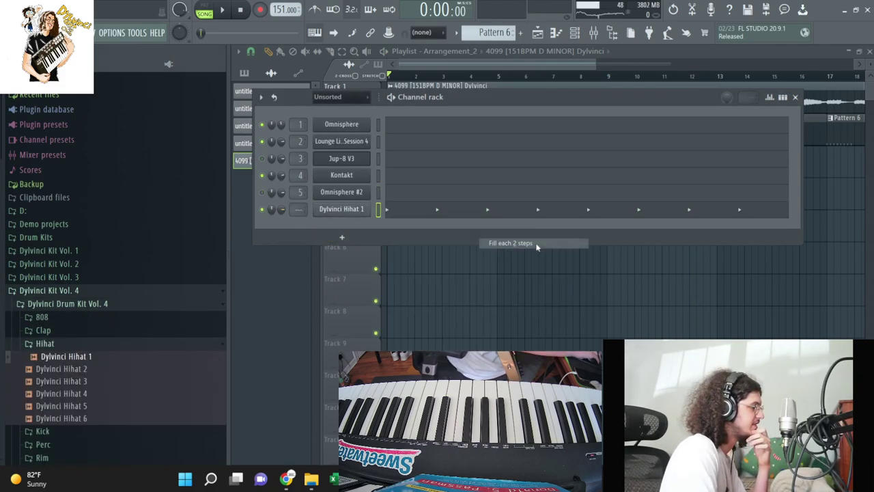
- Duplicate the one-bar hi-hat pattern three times in the piano roll so it fills four bars
{"action": "key", "text": "F7"}
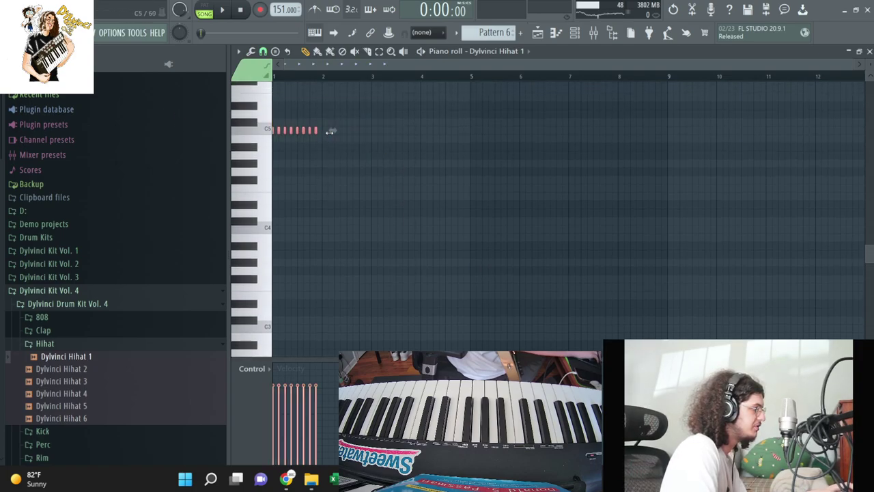
{"action": "key", "text": "ctrl+b"}
{"action": "key", "text": "ctrl+b"}
{"action": "key", "text": "ctrl+b"}
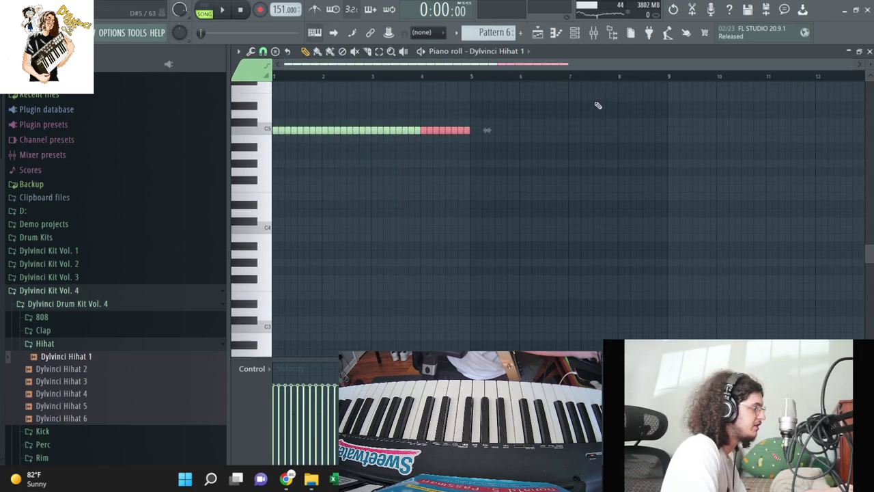
- During playback, delete the third, sixth and seventh hi-hat notes in bar 1 and the second and sixth in bar 2
{"action": "scroll", "coordinate": [848, 64], "scroll_direction": "up", "scroll_amount": 3}
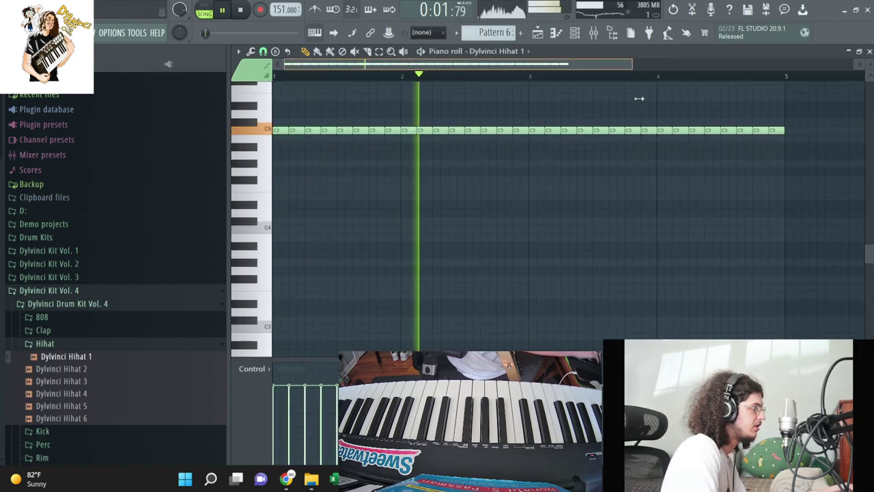
{"action": "left_click", "coordinate": [455, 130]}
{"action": "key", "text": "space"}
{"action": "right_click", "coordinate": [311, 129]}
{"action": "key", "text": "space"}
{"action": "right_click", "coordinate": [357, 130]}
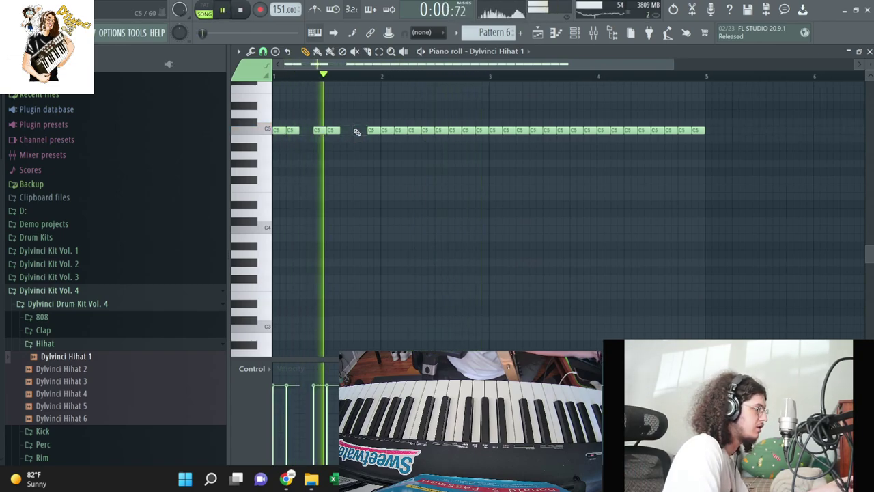
{"action": "right_click", "coordinate": [402, 129]}
{"action": "key", "text": "space"}
{"action": "key", "text": "space"}
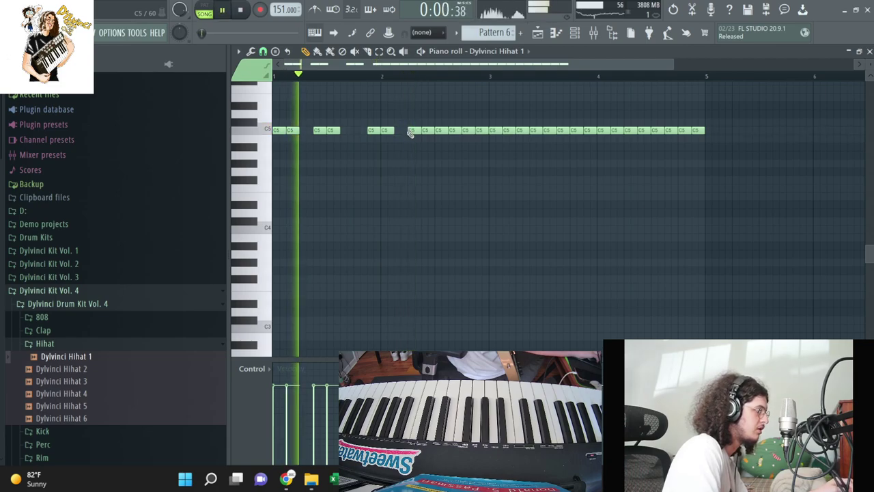
{"action": "right_click", "coordinate": [453, 130]}
- Chop the last hi-hat note of bar 2 into a fast roll with the Default chopper pattern, and deselect it
{"action": "left_click", "coordinate": [481, 130], "text": "ctrl"}
{"action": "key", "text": "space"}
{"action": "key", "text": "ctrl+u"}
{"action": "key", "text": "space"}
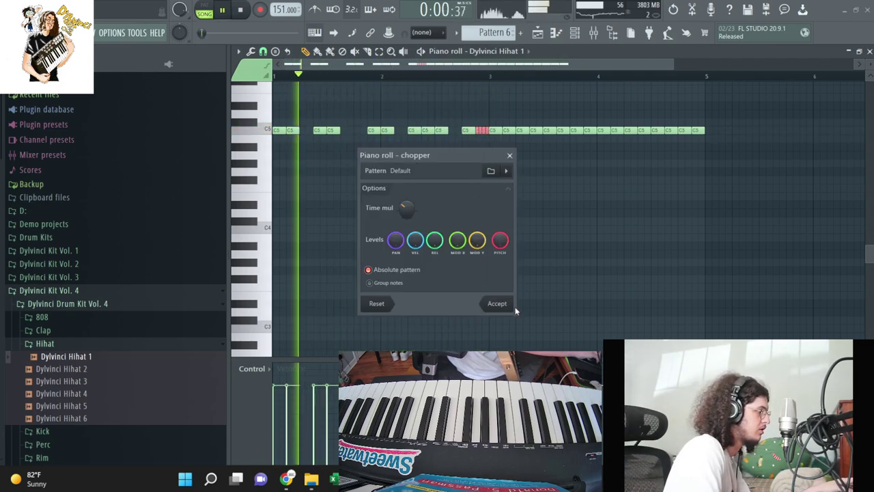
{"action": "key", "text": "Escape"}
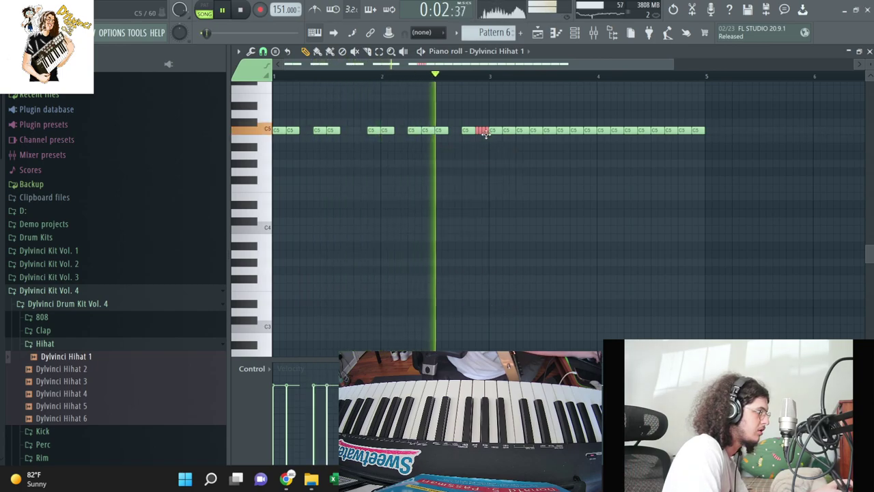
{"action": "key", "text": "ctrl+d"}
- Thin out the hi-hat notes in bars 3 and 4, and duplicate the four-bar pattern into bars 5 to 8
{"action": "right_click", "coordinate": [524, 127]}
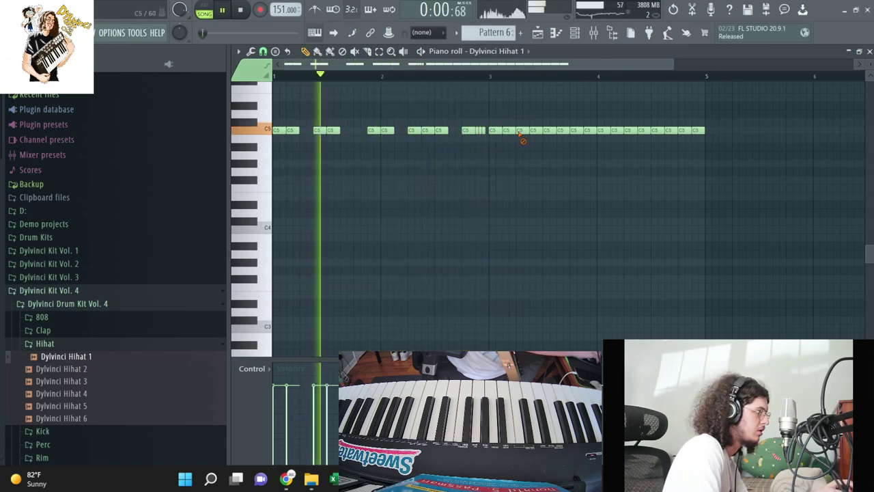
{"action": "right_click", "coordinate": [566, 132]}
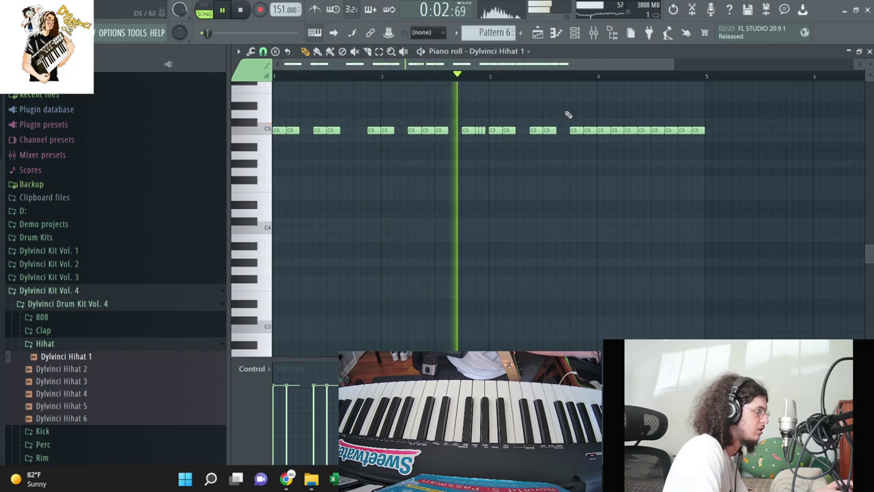
{"action": "right_click", "coordinate": [590, 130]}
{"action": "right_click", "coordinate": [603, 130]}
{"action": "key", "text": "space"}
{"action": "key", "text": "ctrl+b"}
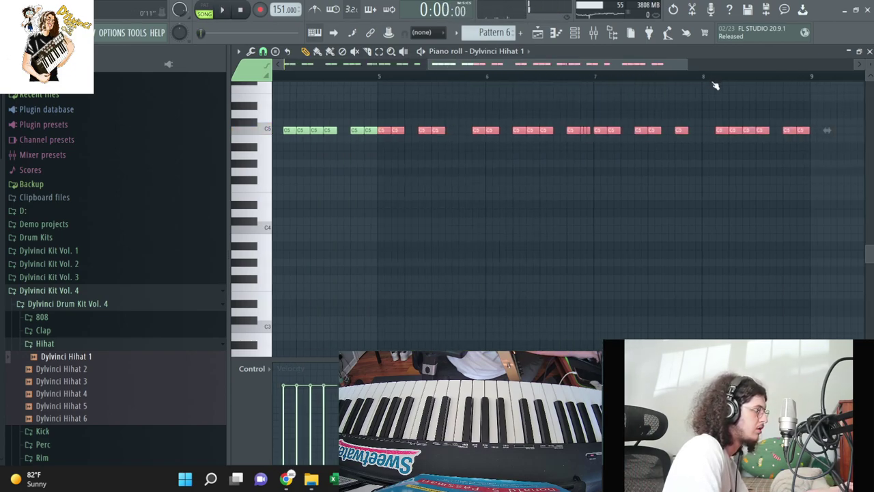
- Add Dylvinci Snare 3 from the drum kit's Snare folder to the channel rack
{"action": "key", "text": "F6"}
{"action": "scroll", "coordinate": [68, 287], "scroll_direction": "down", "scroll_amount": 10}
{"action": "left_click", "coordinate": [45, 246]}
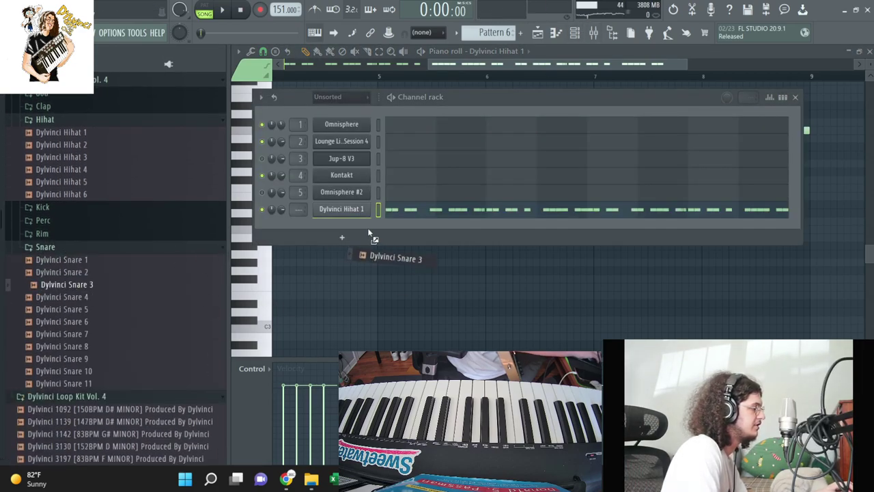
{"action": "left_click_drag", "start_coordinate": [369, 236], "coordinate": [368, 234]}
- Place a C5 snare hit on beat 3 of every bar in Snare 3's piano roll, across eight bars
{"action": "key", "text": "F6"}
{"action": "left_click", "coordinate": [278, 139]}
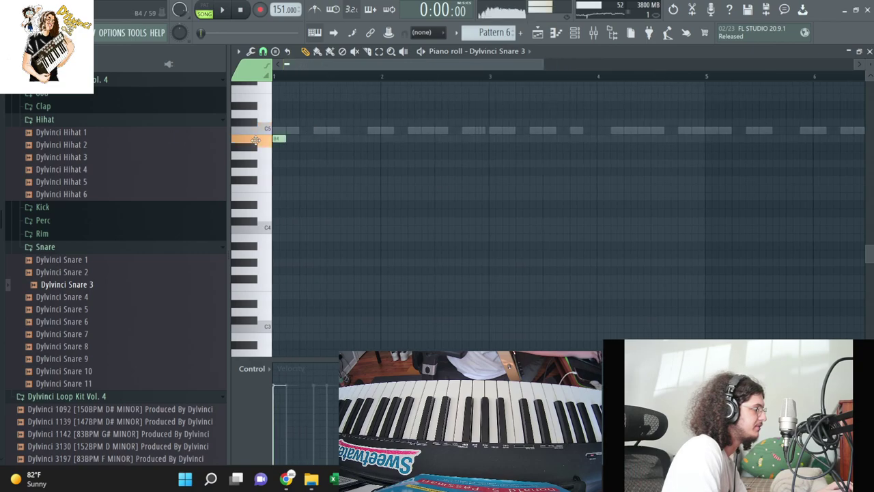
{"action": "key", "text": "space"}
{"action": "left_click", "coordinate": [442, 130]}
{"action": "left_click", "coordinate": [644, 130]}
{"action": "left_click", "coordinate": [536, 129]}
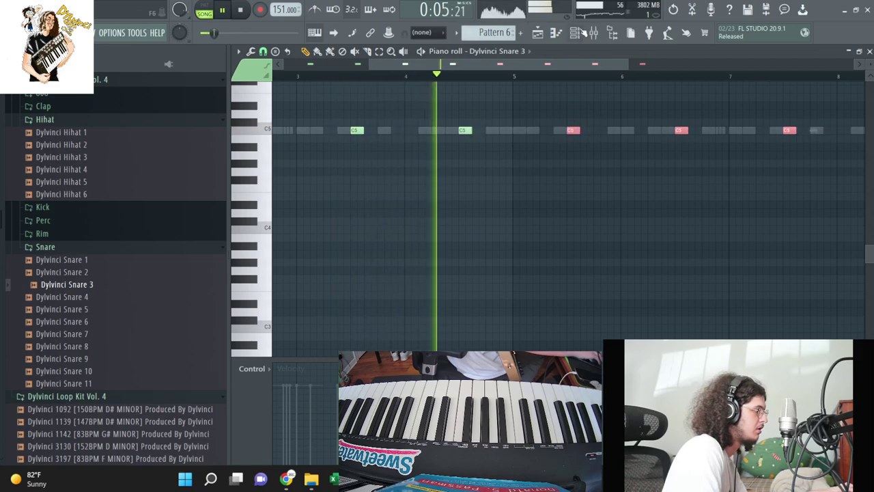
- Audition samples in the Perc folder and add Dylvinci Perc 2 to the channel rack
{"action": "key", "text": "F6"}
{"action": "left_click", "coordinate": [210, 223]}
{"action": "left_click", "coordinate": [175, 247]}
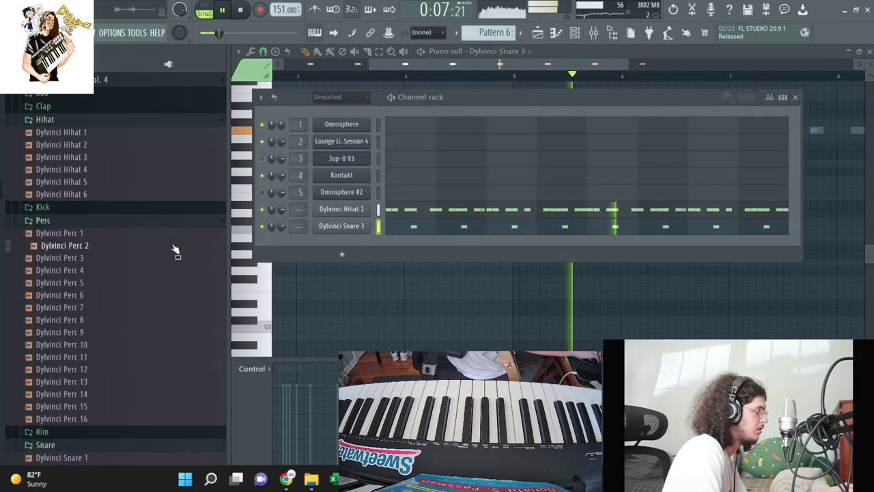
{"action": "left_click_drag", "start_coordinate": [386, 237], "coordinate": [411, 245]}
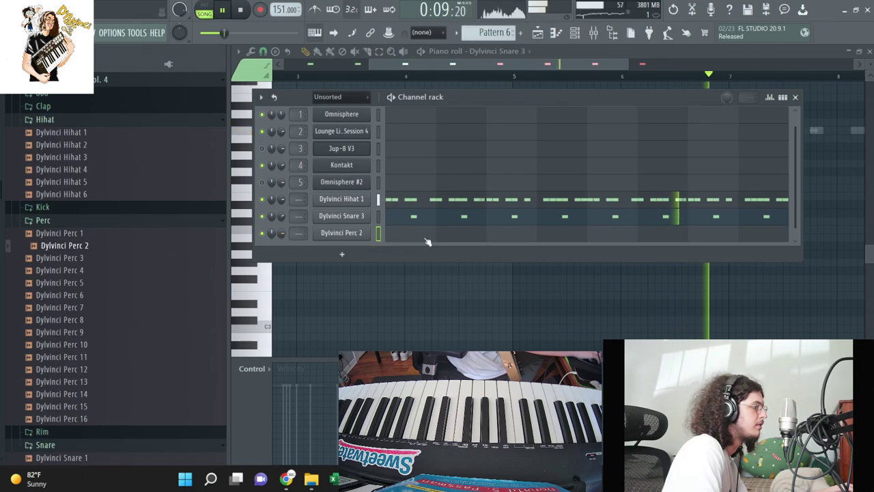
- Place Perc 2 hits on beats 3 and 4 of bars 2 and 6 in its piano roll
{"action": "key", "text": "F6"}
{"action": "left_click", "coordinate": [442, 130]}
{"action": "left_click", "coordinate": [468, 130]}
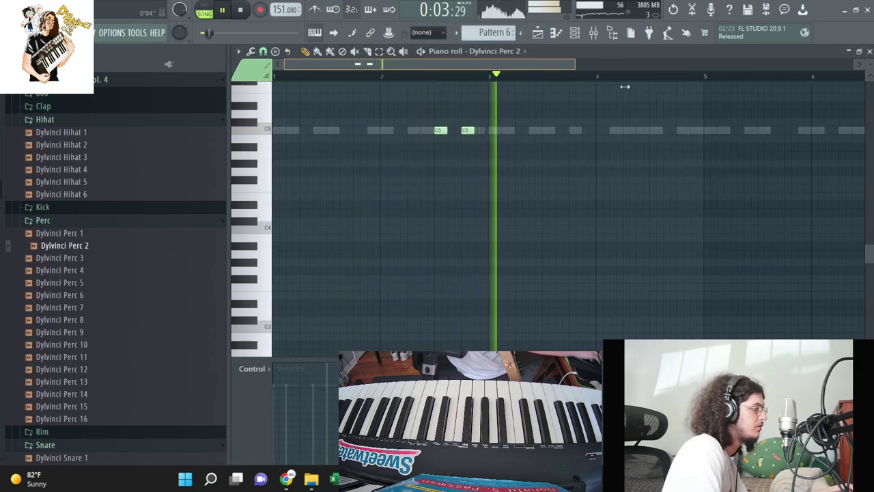
{"action": "left_click_drag", "start_coordinate": [543, 64], "coordinate": [804, 64]}
{"action": "left_click", "coordinate": [573, 130]}
{"action": "left_click", "coordinate": [588, 130]}
- Add Dylvinci Perc 8 to the channel rack and open its piano roll
{"action": "key", "text": "F6"}
{"action": "left_click", "coordinate": [56, 320]}
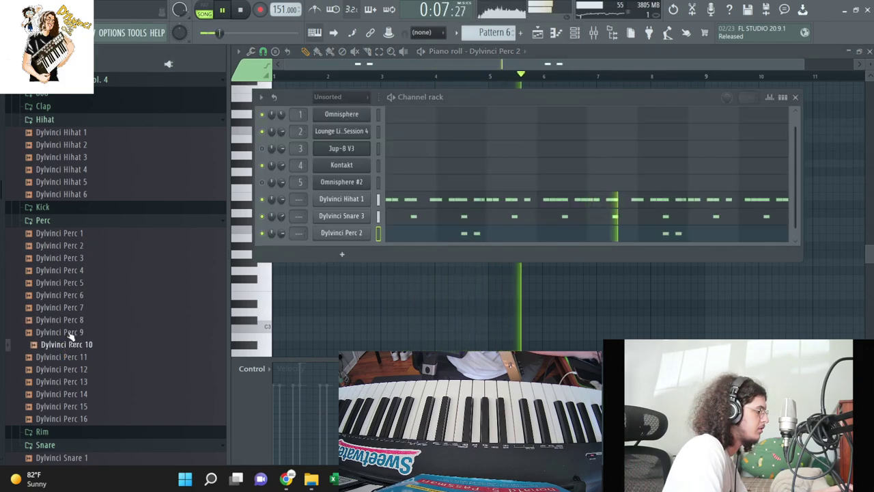
{"action": "left_click_drag", "start_coordinate": [309, 253], "coordinate": [464, 248]}
{"action": "key", "text": "F6"}
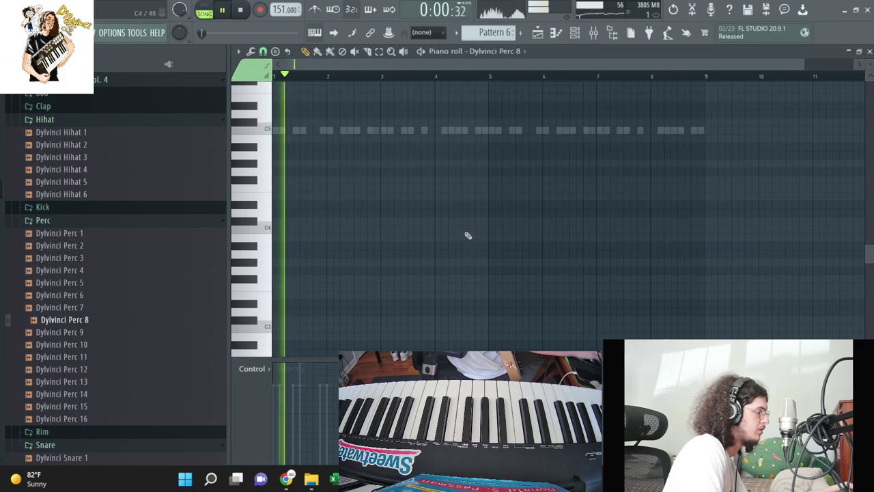
- Place three consecutive Perc 8 hits at the end of bar 4 and two just after the start of bar 1
{"action": "left_click", "coordinate": [472, 130]}
{"action": "left_click_drag", "start_coordinate": [477, 132], "coordinate": [486, 130]}
{"action": "key", "text": "space"}
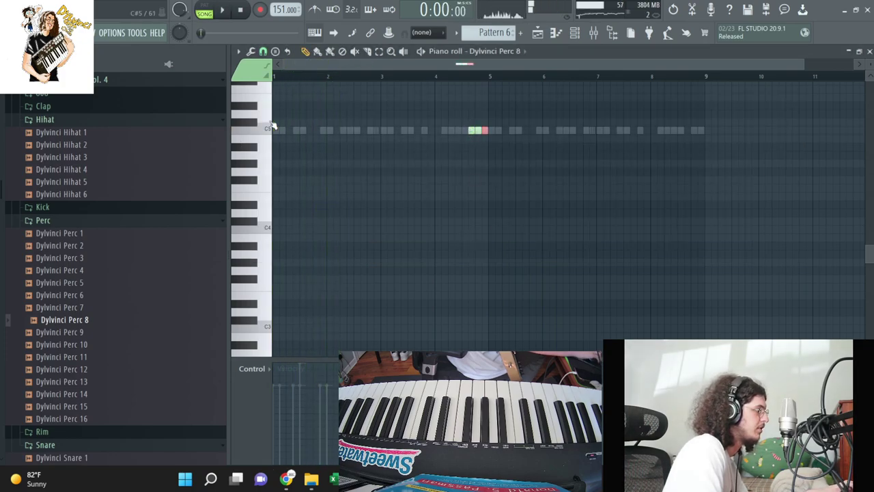
{"action": "key", "text": "space"}
{"action": "key", "text": "space"}
{"action": "key", "text": "space"}
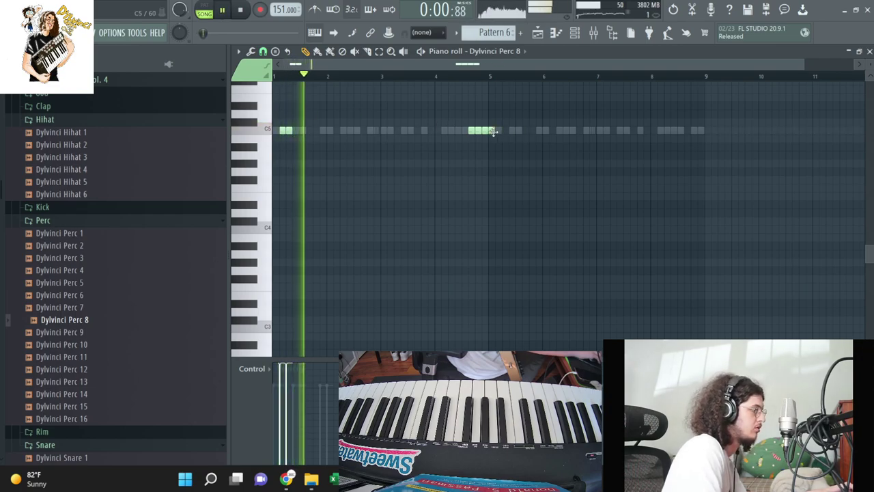
- Add a Perc 8 hit early in bar 3, remove the extra hits, and repeat the four-bar pattern over bars 5 to 8
{"action": "left_click", "coordinate": [502, 130]}
{"action": "left_click_drag", "start_coordinate": [373, 130], "coordinate": [388, 130]}
{"action": "left_click", "coordinate": [417, 130]}
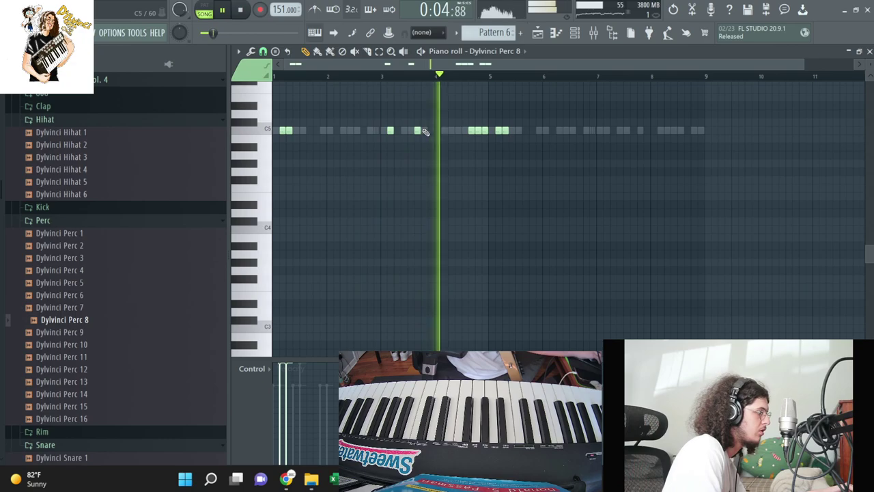
{"action": "right_click", "coordinate": [415, 131]}
{"action": "right_click", "coordinate": [501, 132]}
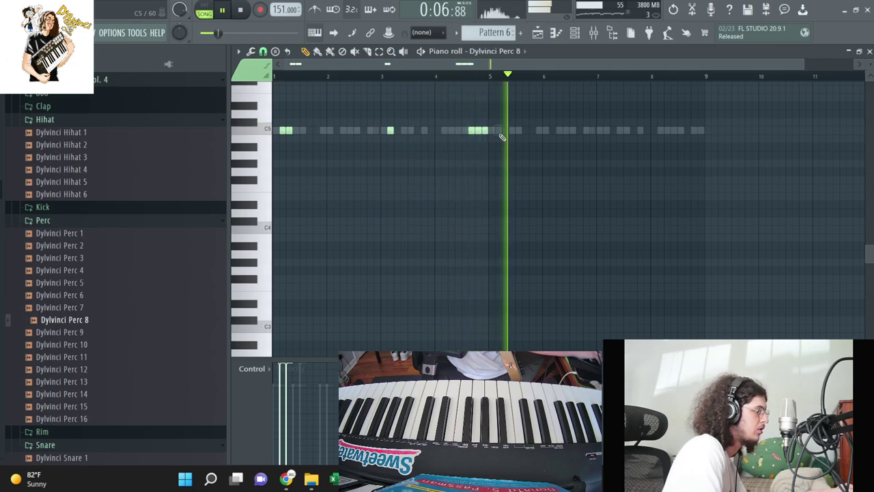
- Add Dylvinci Perc 9 to the channel rack and open its piano roll
{"action": "key", "text": "F6"}
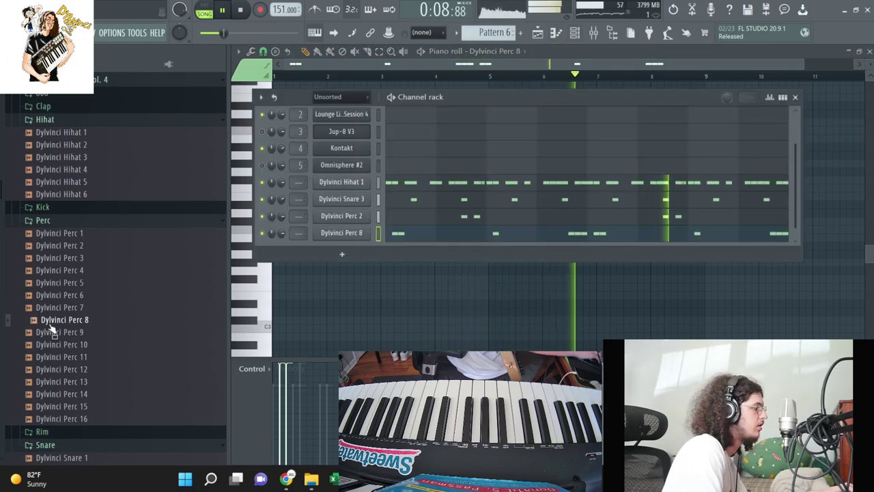
{"action": "left_click_drag", "start_coordinate": [72, 341], "coordinate": [381, 216]}
{"action": "key", "text": "F6"}
- Place a Perc 9 hit on beat 4 of every bar, duplicating the pattern to fill eight bars
{"action": "left_click", "coordinate": [315, 130]}
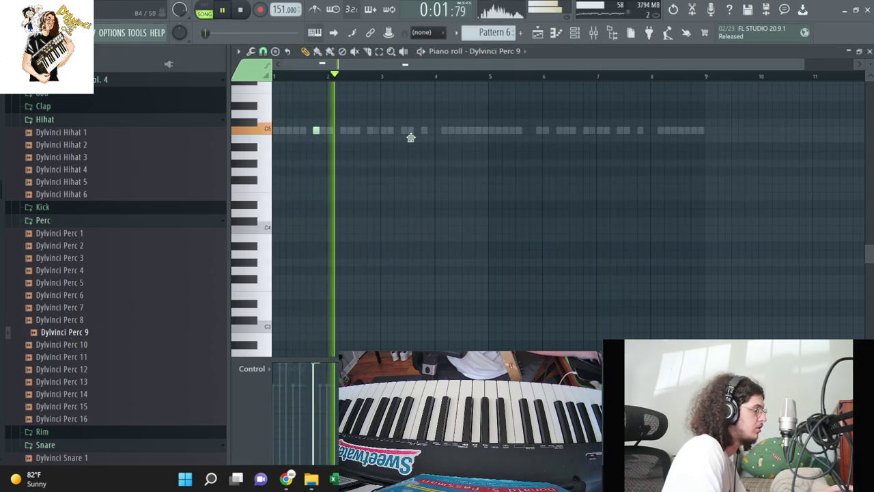
{"action": "left_click", "coordinate": [370, 130]}
{"action": "left_click", "coordinate": [426, 131]}
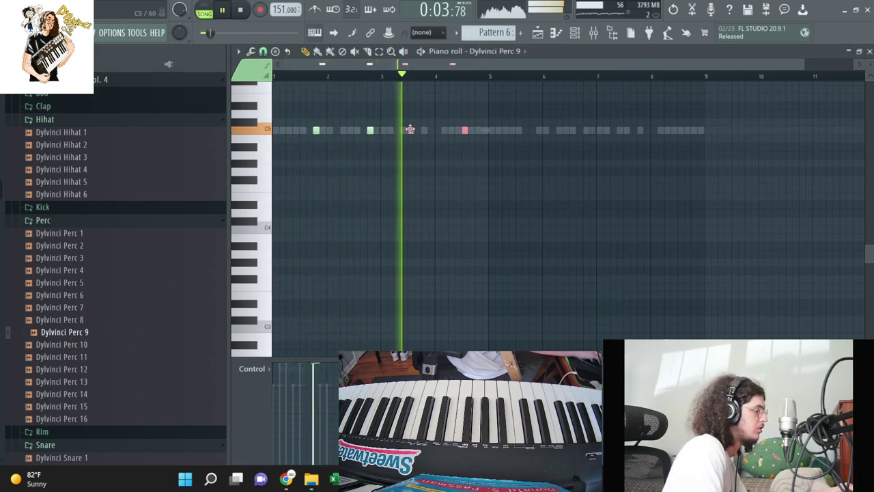
{"action": "key", "text": "ctrl+b"}
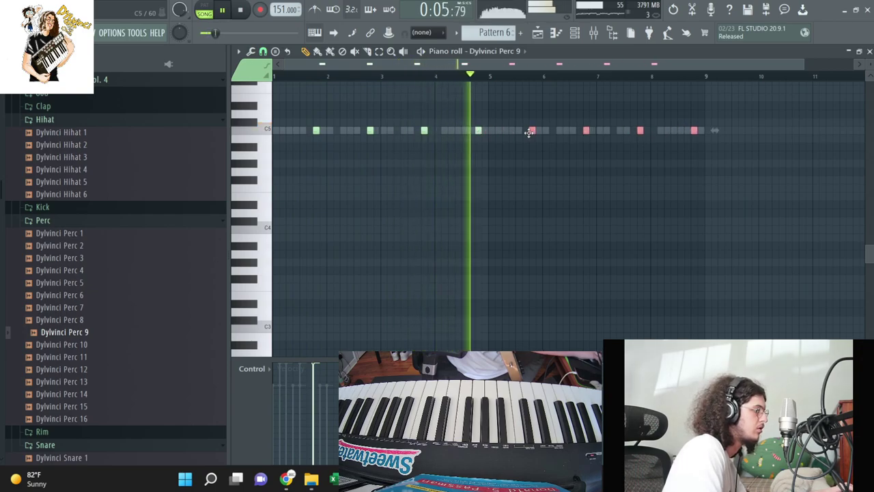
- Pan the Perc 9 notes about 25% left with note pan, and return the note control to velocity
{"action": "left_click", "coordinate": [575, 35]}
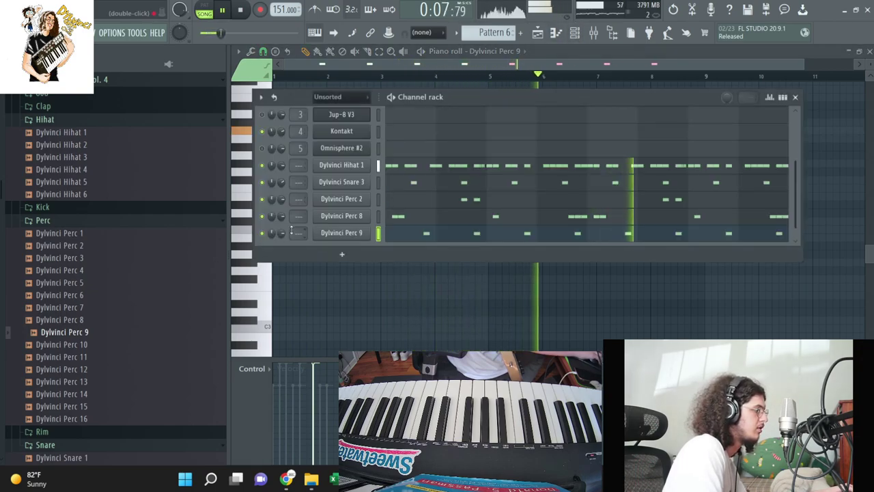
{"action": "key", "text": "F6"}
{"action": "key", "text": "space"}
{"action": "left_click", "coordinate": [252, 368]}
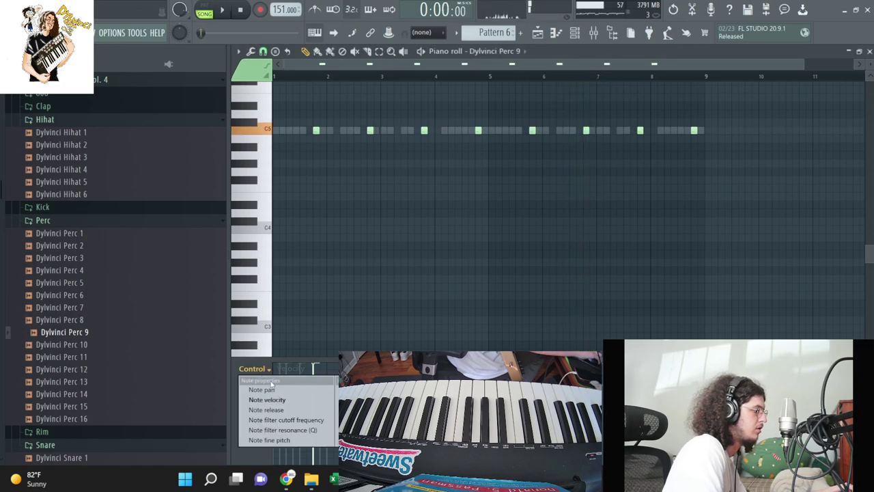
{"action": "left_click", "coordinate": [260, 377]}
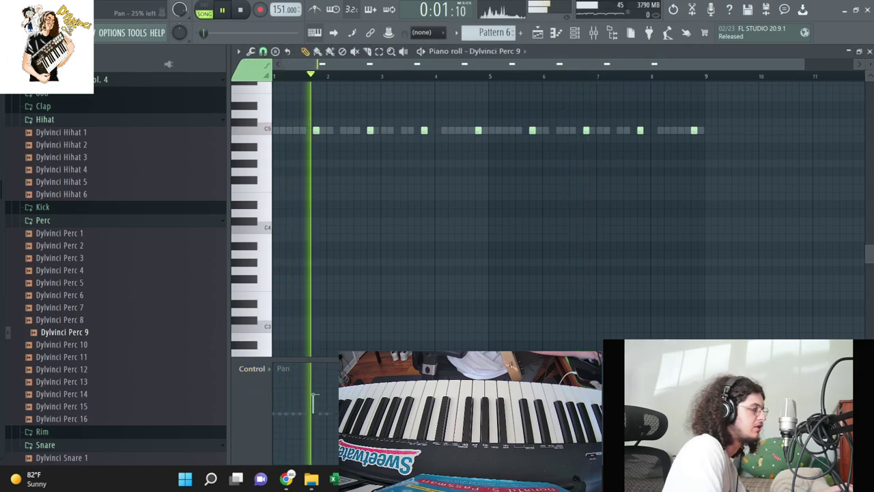
{"action": "left_click", "coordinate": [252, 368]}
{"action": "left_click", "coordinate": [265, 399]}
- Switch the piano roll to Dylvinci Snare 3 and add extra snare hits on beat 2 of bars 4 and 8
{"action": "left_click", "coordinate": [480, 52]}
{"action": "left_click", "coordinate": [509, 190]}
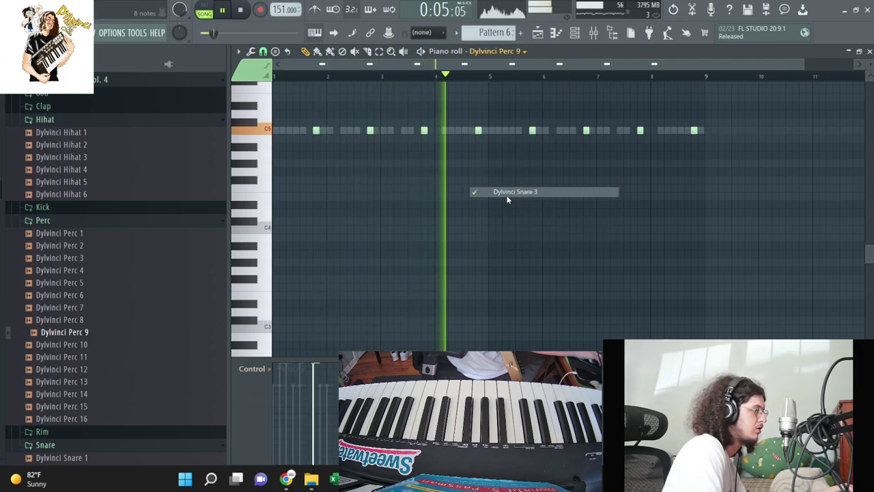
{"action": "left_click", "coordinate": [442, 139]}
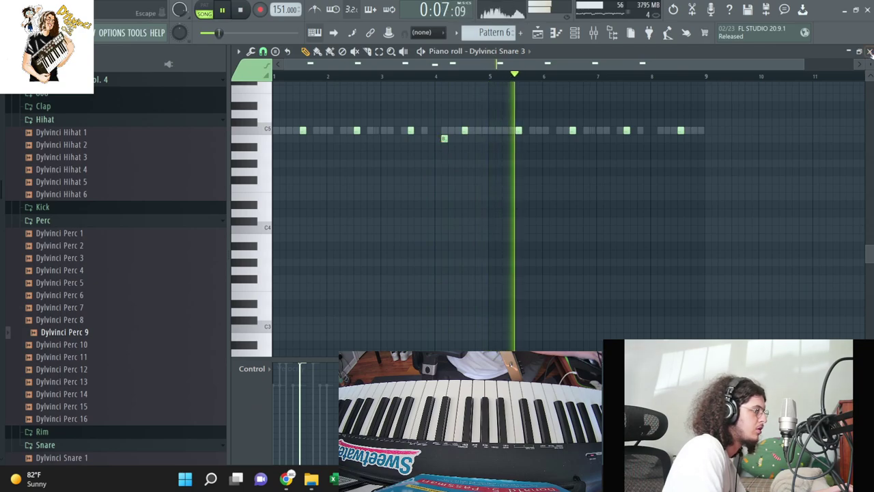
{"action": "key", "text": "ctrl+z"}
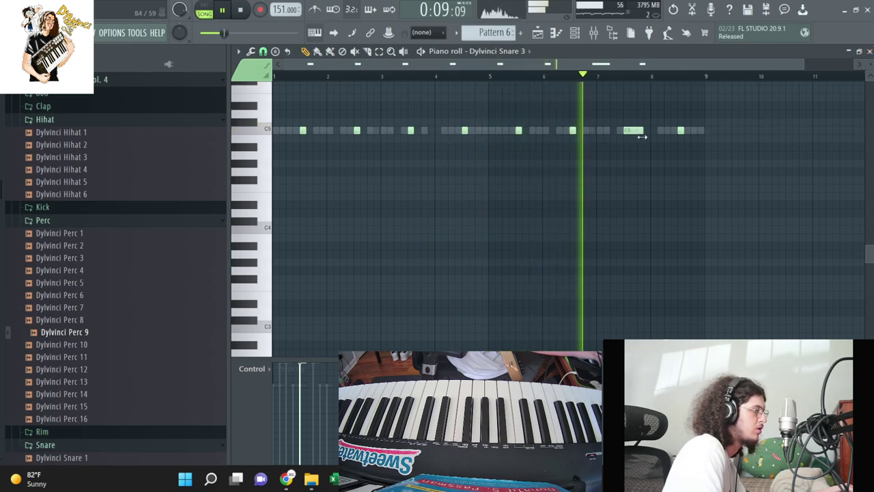
{"action": "left_click", "coordinate": [664, 130]}
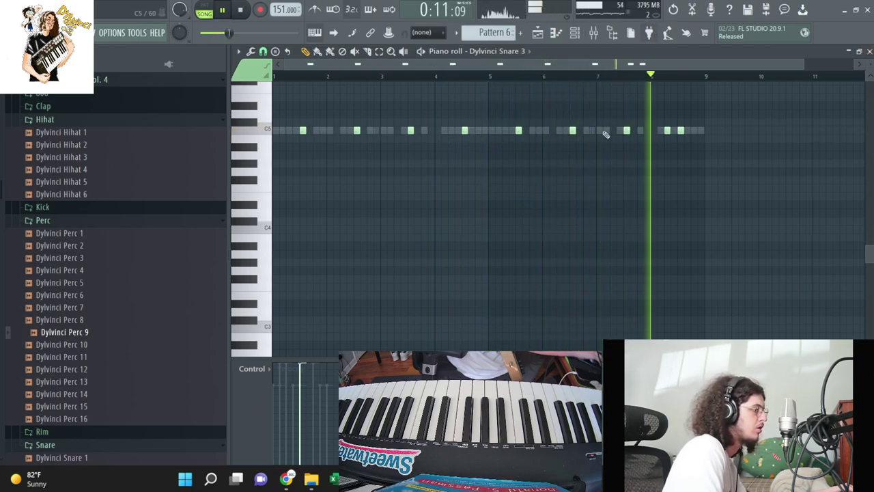
- Audition the rim and snare samples, add Dylvinci Snare 1 to the channel rack, and open its piano roll
{"action": "left_click", "coordinate": [869, 52]}
{"action": "left_click", "coordinate": [94, 222]}
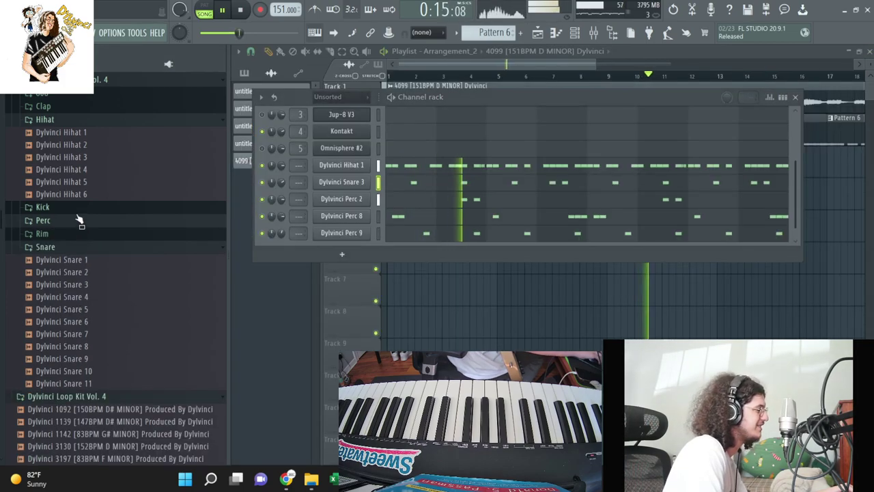
{"action": "left_click", "coordinate": [68, 233]}
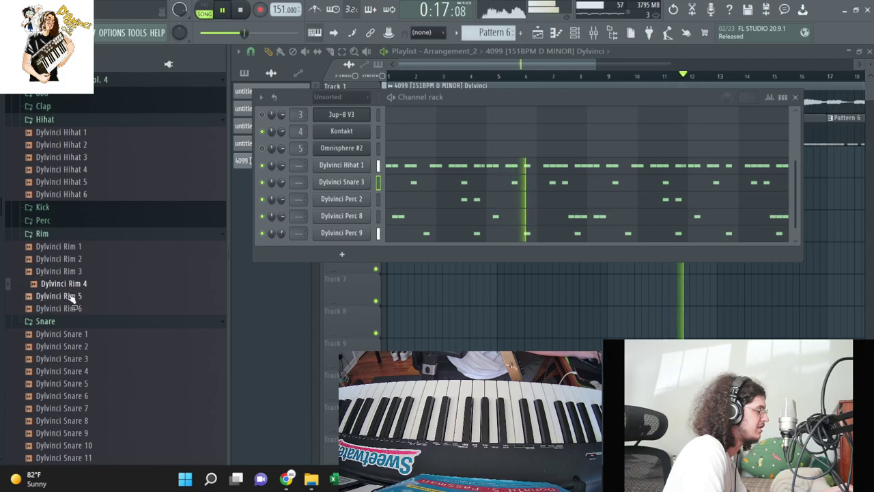
{"action": "left_click_drag", "start_coordinate": [403, 236], "coordinate": [401, 238]}
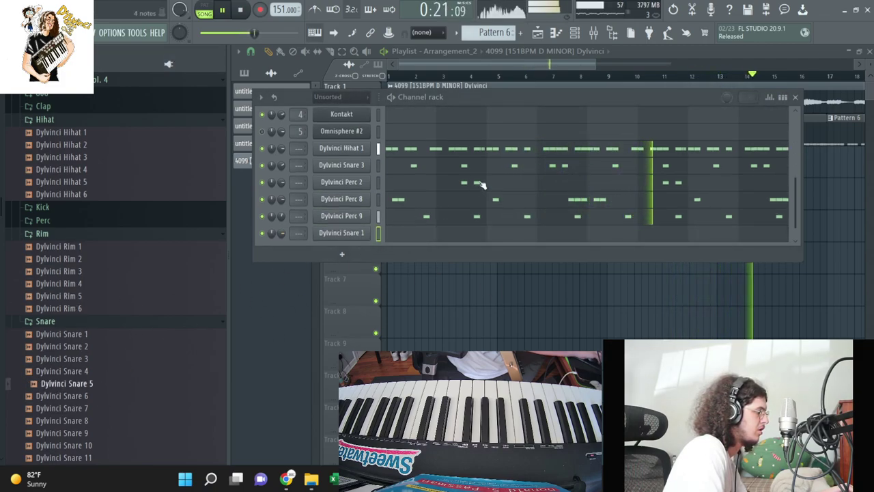
{"action": "left_click", "coordinate": [410, 233]}
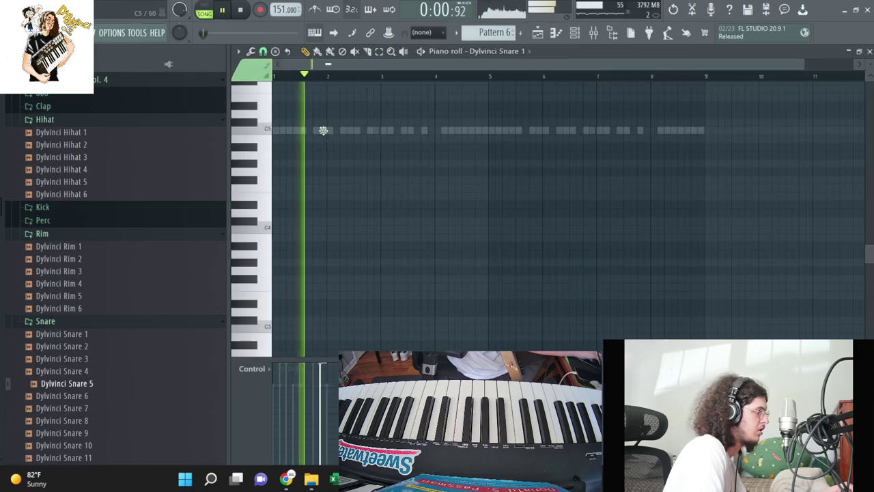
- Add Snare 1 hits early in bar 2, at the end of bar 3 and early in bar 4, repeating them in bars 6 to 8
{"action": "left_click", "coordinate": [335, 130]}
{"action": "left_click", "coordinate": [431, 130]}
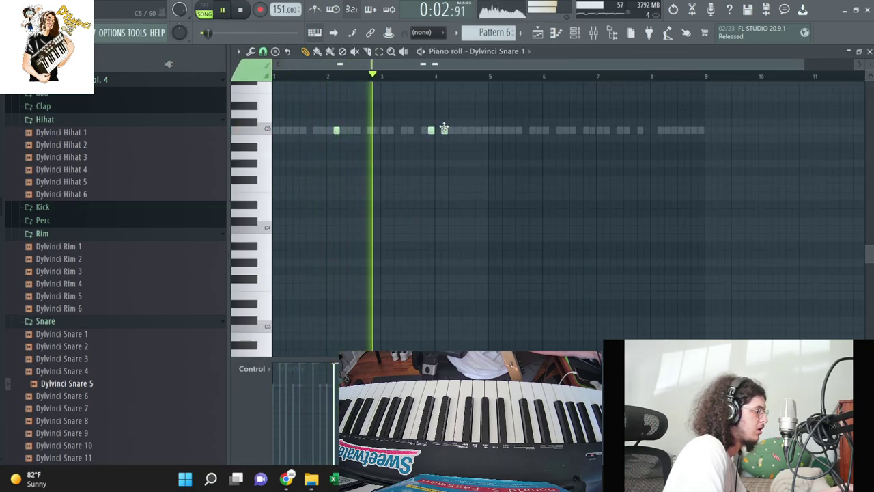
{"action": "left_click", "coordinate": [647, 131]}
{"action": "left_click", "coordinate": [660, 131]}
{"action": "left_click", "coordinate": [553, 131]}
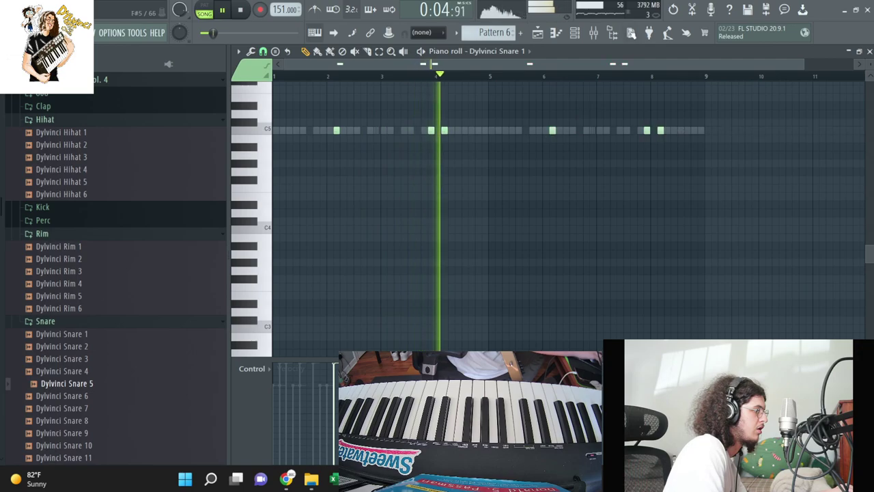
- Replace the Dylvinci Snare 1 channel's sample with Dylvinci Snare 6 in the channel rack
{"action": "left_click", "coordinate": [578, 34]}
{"action": "left_click", "coordinate": [82, 322]}
{"action": "left_click", "coordinate": [68, 332]}
{"action": "left_click", "coordinate": [71, 322]}
{"action": "left_click_drag", "start_coordinate": [88, 396], "coordinate": [342, 233]}
- Open the 808 folder of Dylvinci Kit Vol. 4 and add Dylvinci 808 2 to the channel rack as a new channel
{"action": "scroll", "coordinate": [69, 308], "scroll_direction": "up", "scroll_amount": 5}
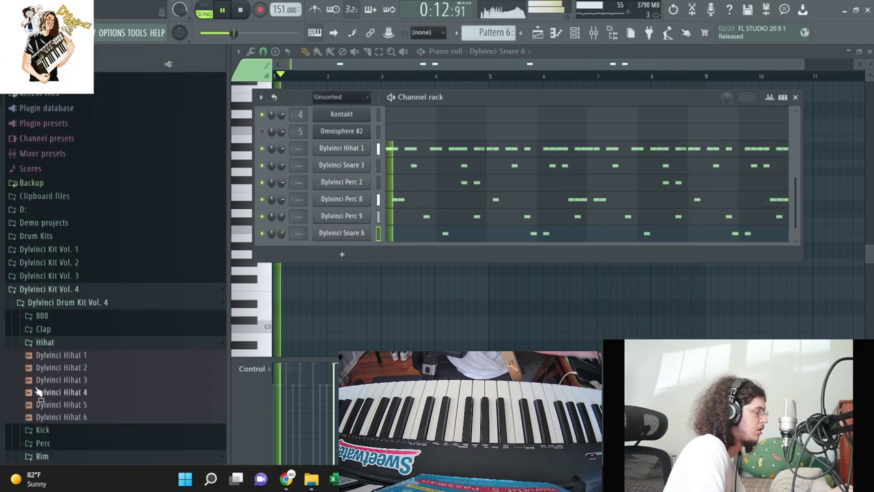
{"action": "scroll", "coordinate": [68, 244], "scroll_direction": "down", "scroll_amount": 2}
{"action": "left_click", "coordinate": [68, 243]}
{"action": "left_click_drag", "start_coordinate": [75, 291], "coordinate": [364, 250]}
- Show all channels in an enlarged channel rack and open the settings of the 4099 D minor loop
{"action": "scroll", "coordinate": [328, 130], "scroll_direction": "up", "scroll_amount": 2}
{"action": "left_click", "coordinate": [356, 99]}
{"action": "left_click", "coordinate": [335, 109]}
{"action": "scroll", "coordinate": [342, 158], "scroll_direction": "down", "scroll_amount": 4}
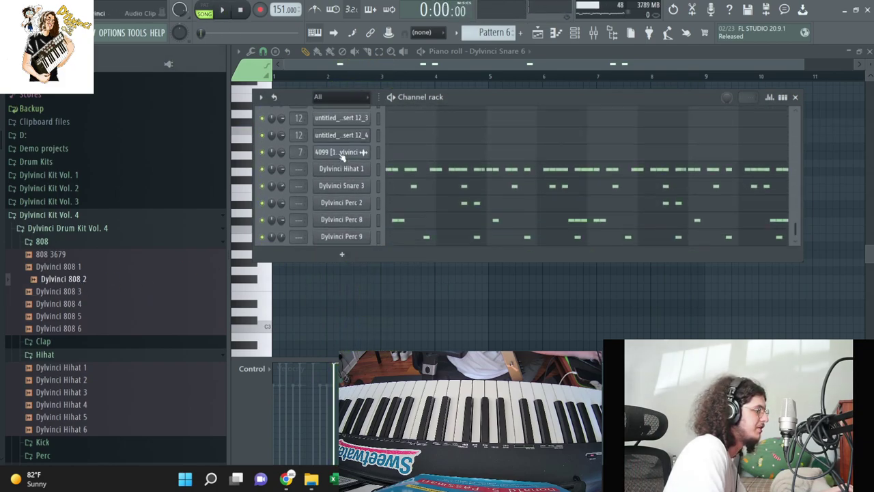
{"action": "scroll", "coordinate": [341, 157], "scroll_direction": "down", "scroll_amount": 3}
{"action": "left_click_drag", "start_coordinate": [431, 262], "coordinate": [430, 287]}
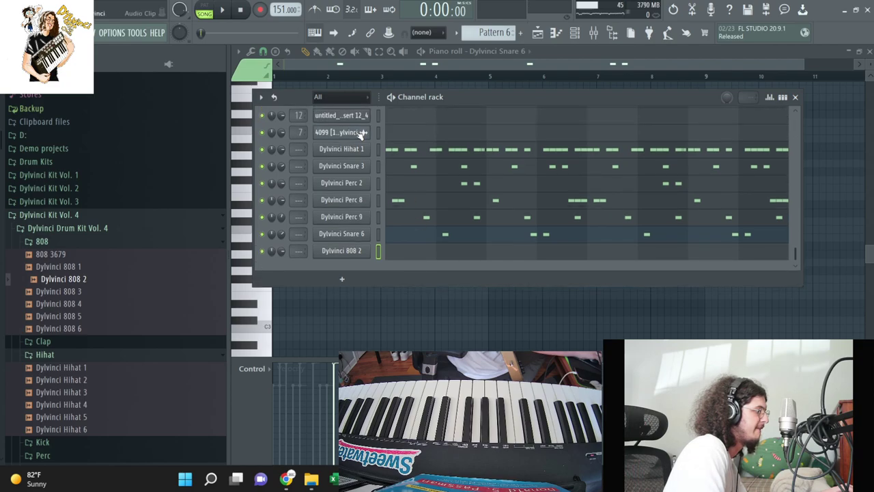
{"action": "left_click", "coordinate": [362, 134]}
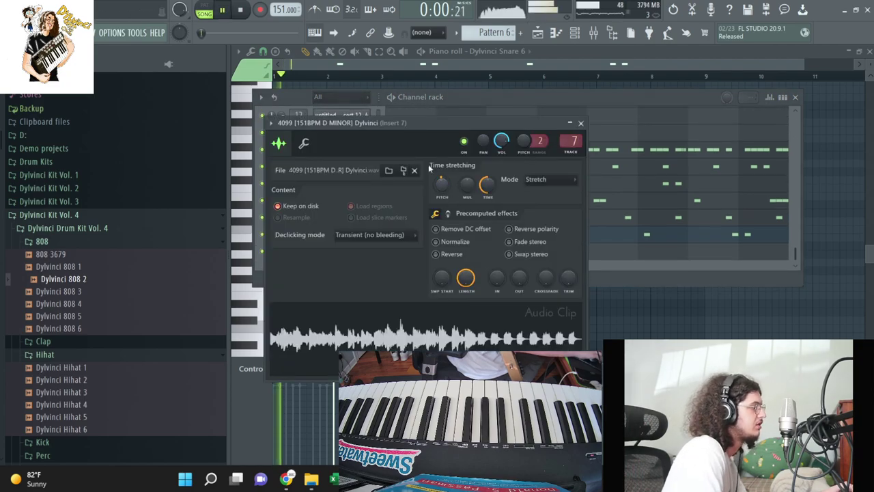
- Load Guitar Rig 6 on mixer Insert 7 and choose the Slap with Grid preset from the Funk & Soul genre
{"action": "left_click", "coordinate": [584, 42]}
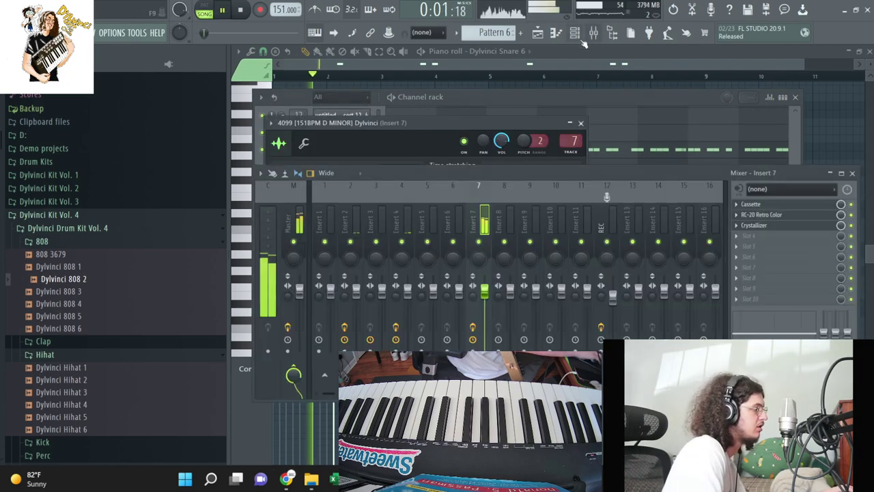
{"action": "left_click", "coordinate": [784, 247]}
{"action": "mouse_move", "coordinate": [576, 68]}
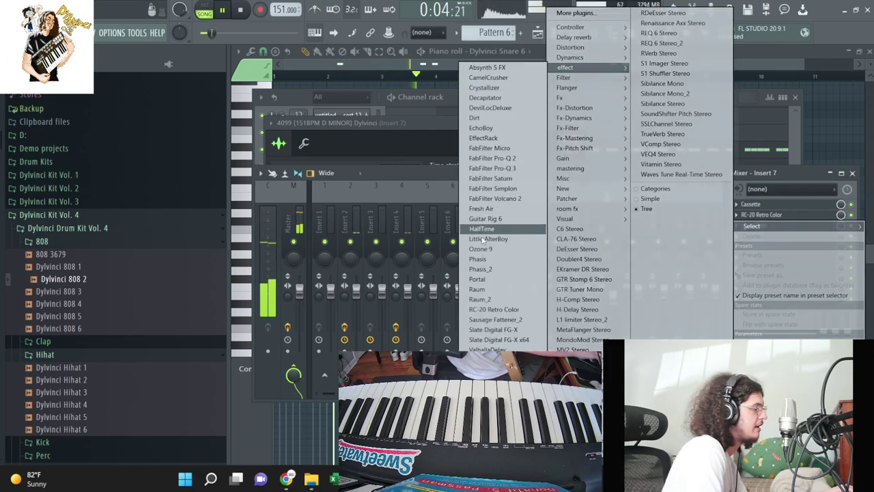
{"action": "left_click", "coordinate": [485, 219]}
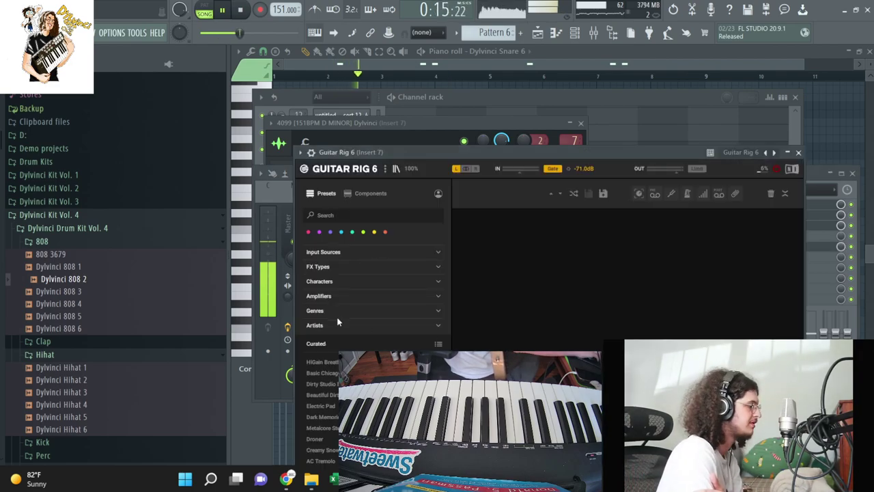
{"action": "left_click", "coordinate": [352, 312]}
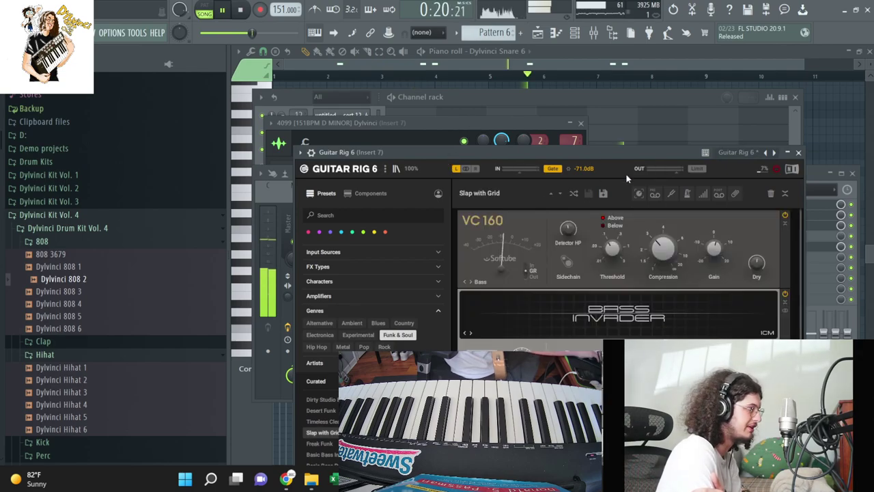
{"action": "left_click", "coordinate": [241, 9]}
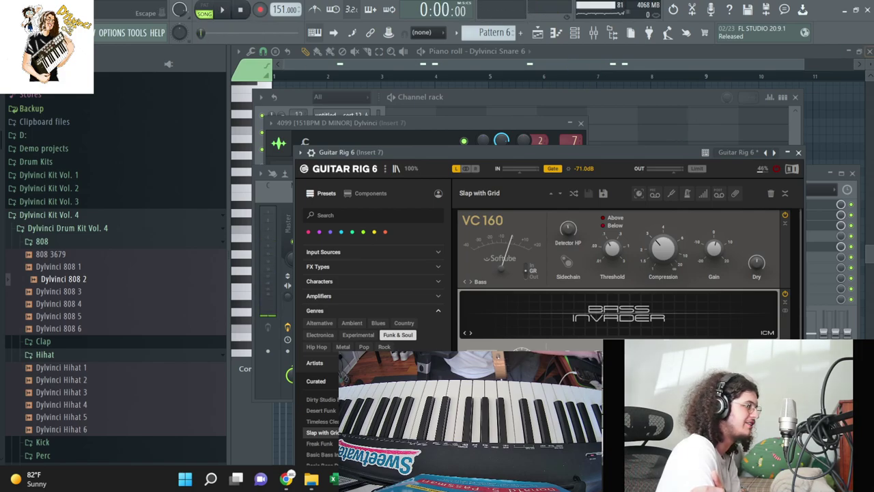
- Close the piano roll, plugin and channel windows, leaving only the mixer open and placed higher in the workspace
{"action": "left_click", "coordinate": [868, 51]}
{"action": "left_click", "coordinate": [768, 88]}
{"action": "key", "text": "Escape"}
{"action": "key", "text": "Escape"}
{"action": "key", "text": "Escape"}
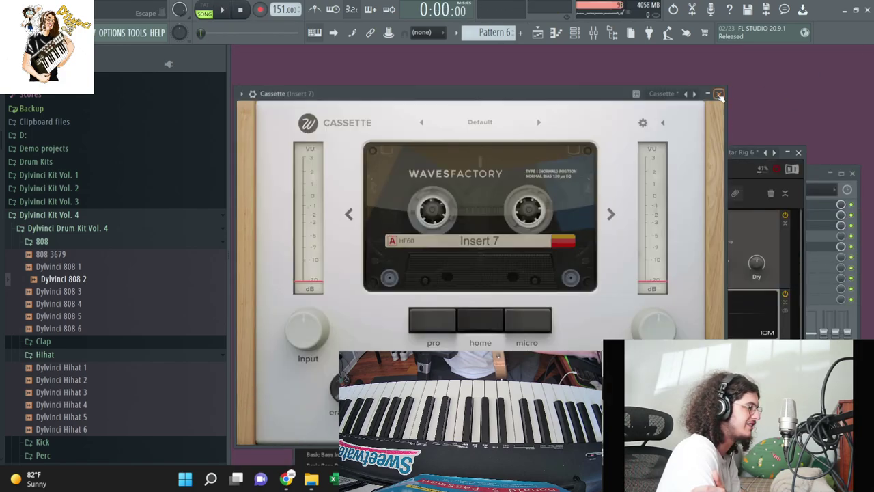
{"action": "key", "text": "Escape"}
{"action": "key", "text": "Escape"}
{"action": "key", "text": "Escape"}
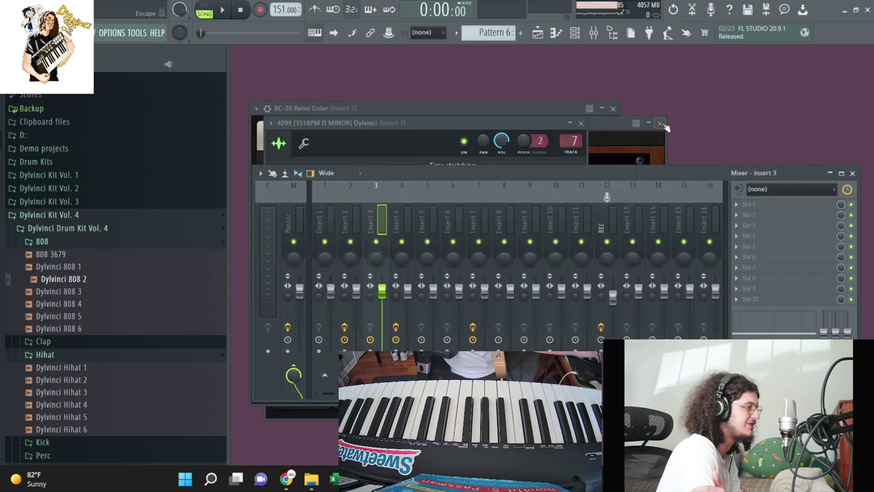
{"action": "left_click", "coordinate": [629, 124]}
{"action": "key", "text": "Escape"}
{"action": "left_click_drag", "start_coordinate": [589, 173], "coordinate": [587, 117]}
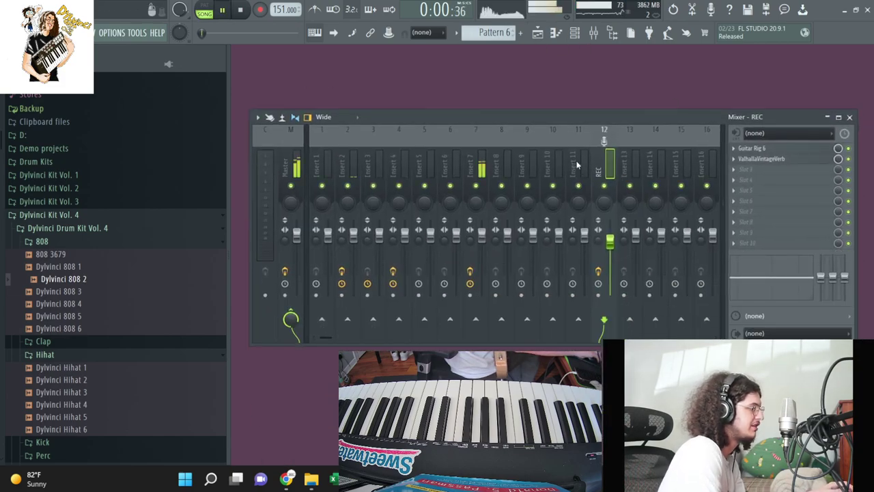
- Move Guitar Rig 6 to the first effect slot of Insert 7 and adjust the loop's time-stretching pitch
{"action": "left_click", "coordinate": [476, 164]}
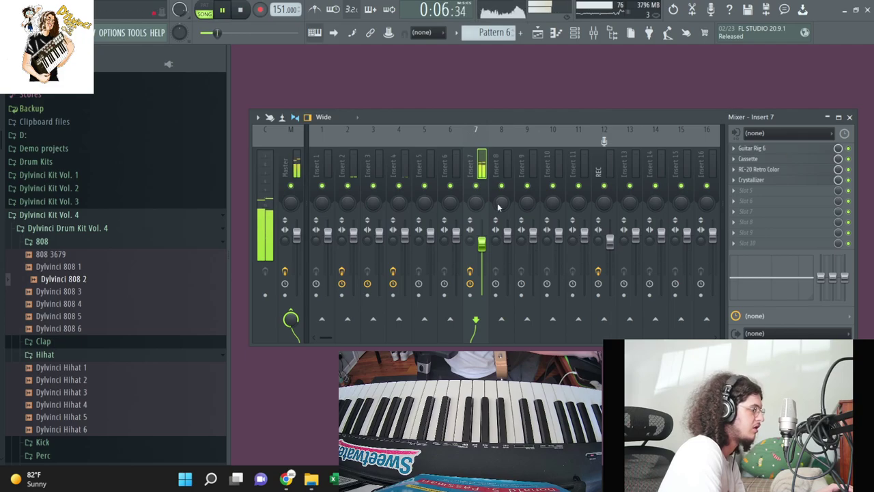
{"action": "key", "text": "F6"}
{"action": "left_click", "coordinate": [352, 134]}
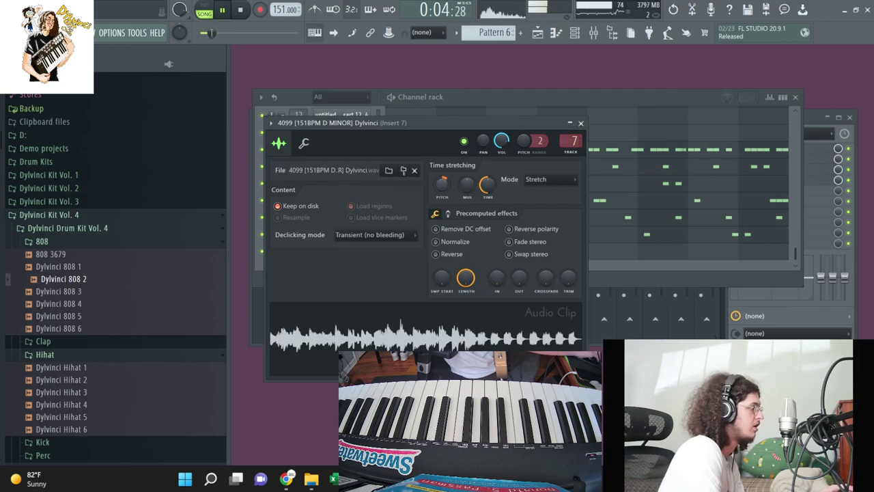
{"action": "left_click", "coordinate": [575, 35]}
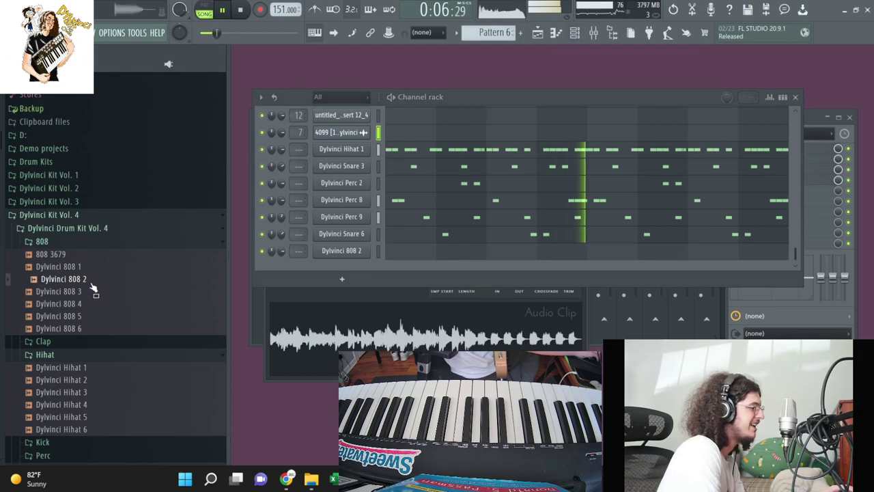
{"action": "left_click", "coordinate": [298, 288]}
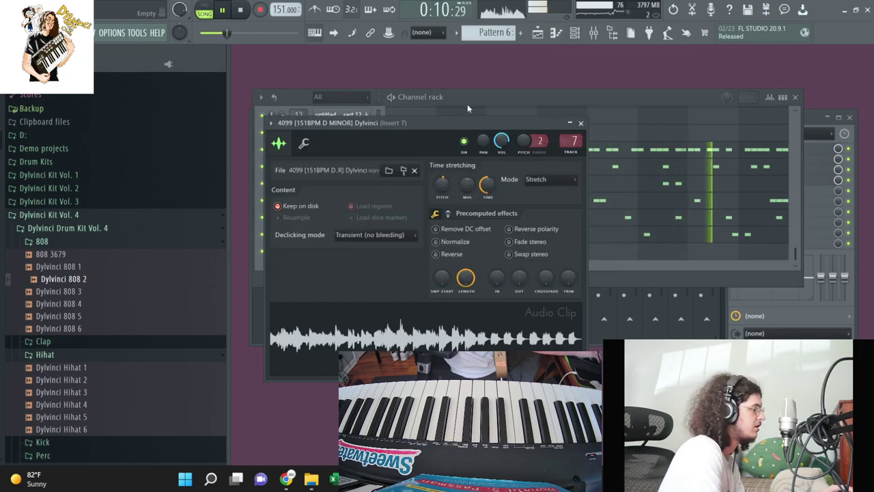
- Cut the low band and slightly boost the mid and high bands in the mixer EQ of Insert 7
{"action": "left_click", "coordinate": [263, 133]}
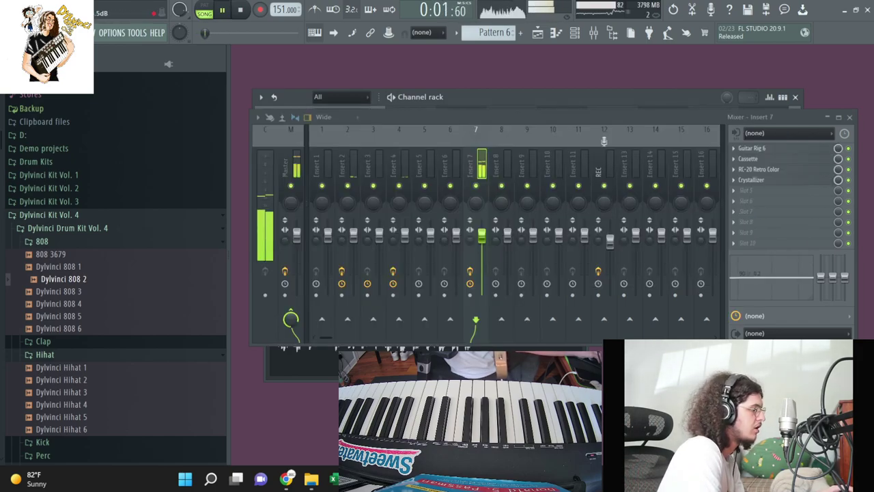
{"action": "key", "text": "F9"}
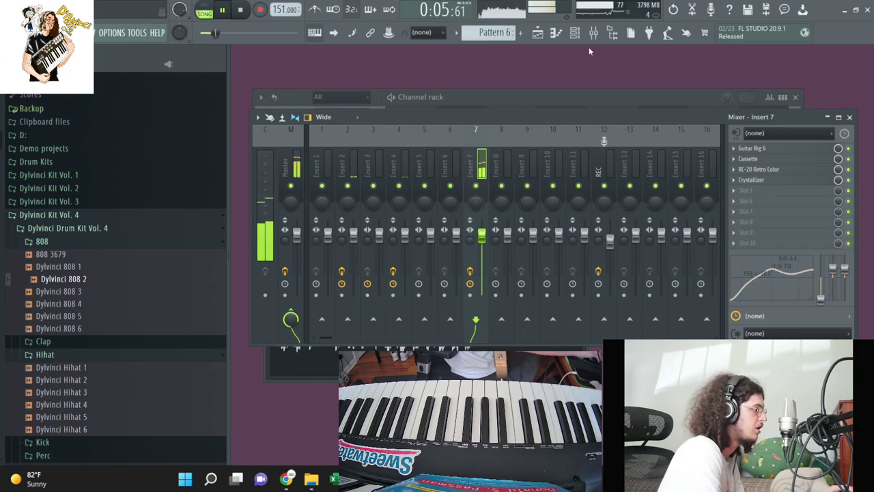
- Replace the 808 2 channel's sample with Dylvinci 808 1 and turn on Cut itself for the channel
{"action": "key", "text": "F6"}
{"action": "left_click_drag", "start_coordinate": [117, 292], "coordinate": [381, 257]}
{"action": "right_click", "coordinate": [370, 250]}
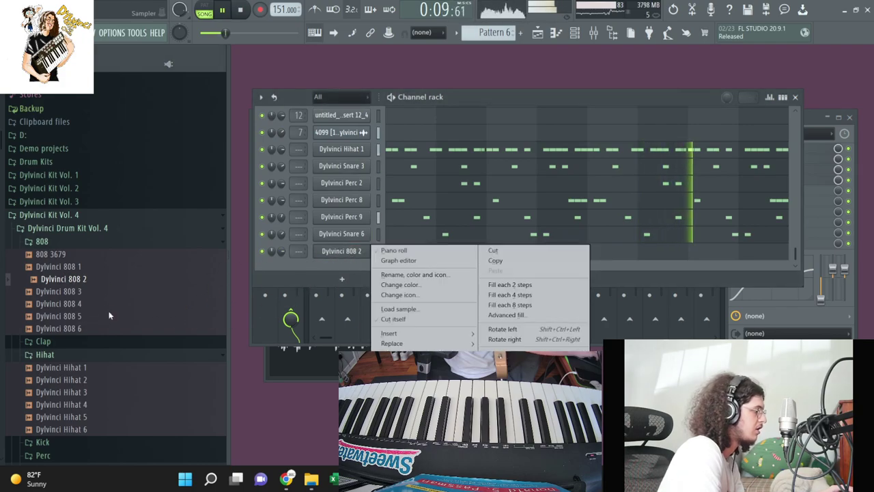
{"action": "left_click", "coordinate": [60, 267]}
{"action": "left_click_drag", "start_coordinate": [60, 267], "coordinate": [372, 253]}
{"action": "right_click", "coordinate": [373, 251]}
{"action": "left_click", "coordinate": [397, 328]}
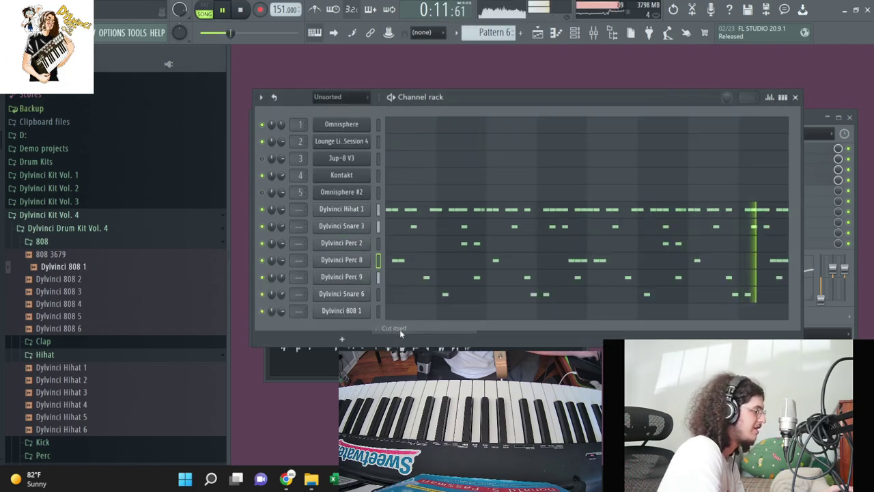
- Show all channels in the rack and review the D minor loop's time-stretching settings
{"action": "left_click", "coordinate": [352, 111]}
{"action": "left_click", "coordinate": [360, 277]}
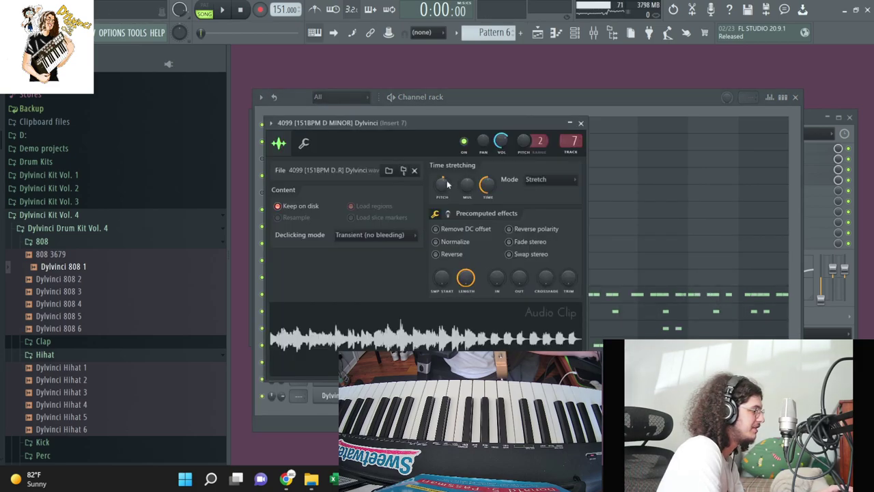
{"action": "left_click", "coordinate": [362, 277]}
- Record a Dylvinci 808 1 bass line into Pattern 6 and play it back with its piano roll open
{"action": "left_click", "coordinate": [260, 10]}
{"action": "left_click", "coordinate": [406, 275]}
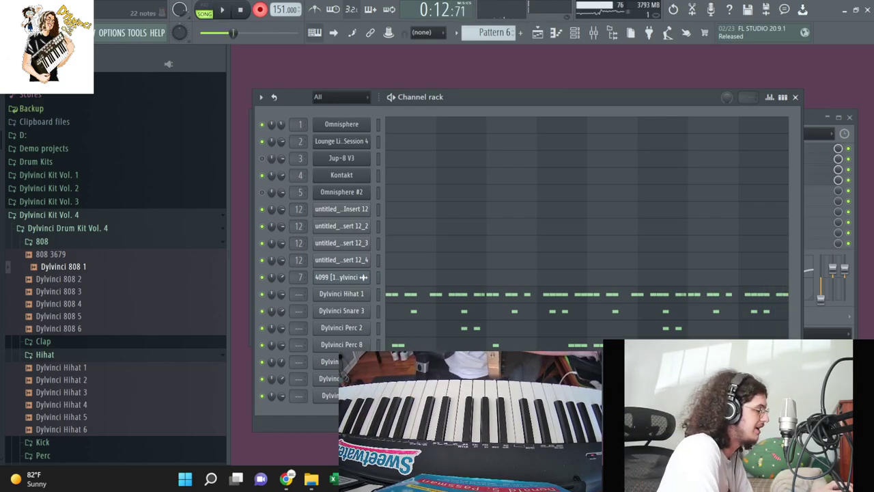
{"action": "key", "text": "F7"}
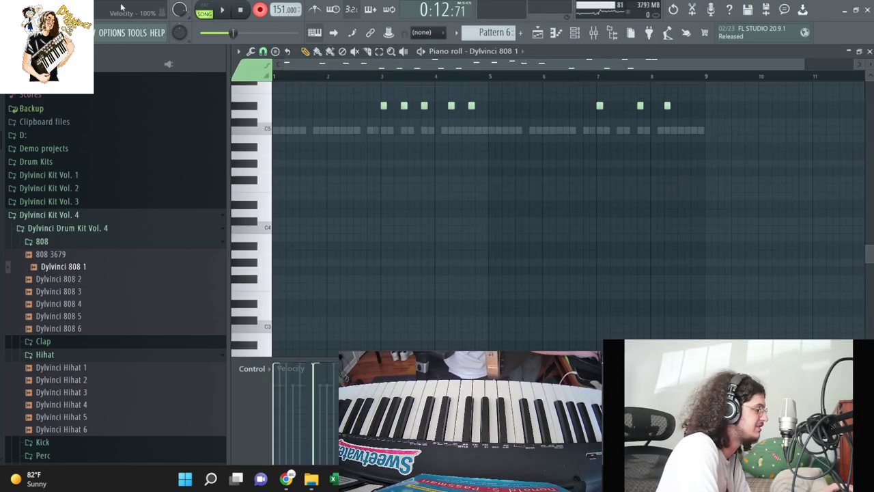
{"action": "key", "text": "space"}
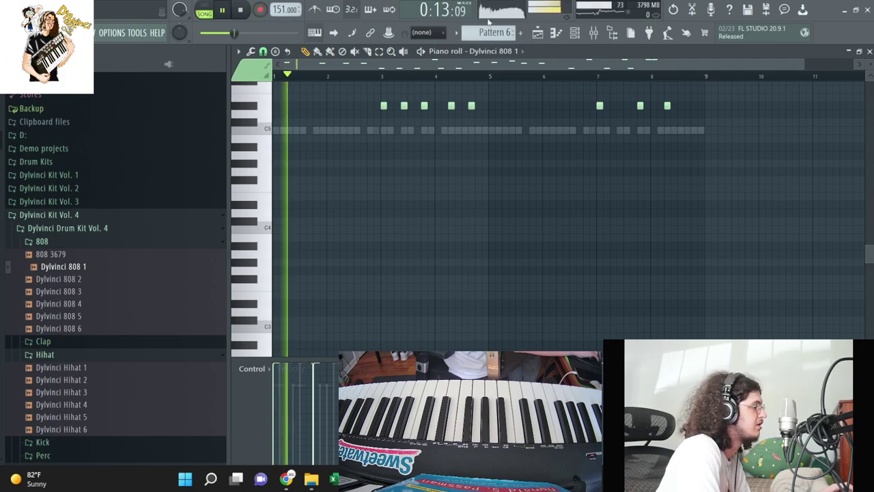
- Stop playback and set the Focusrite ASIO buffer size to 512 in the audio settings
{"action": "key", "text": "space"}
{"action": "left_click", "coordinate": [111, 32]}
{"action": "left_click", "coordinate": [129, 67]}
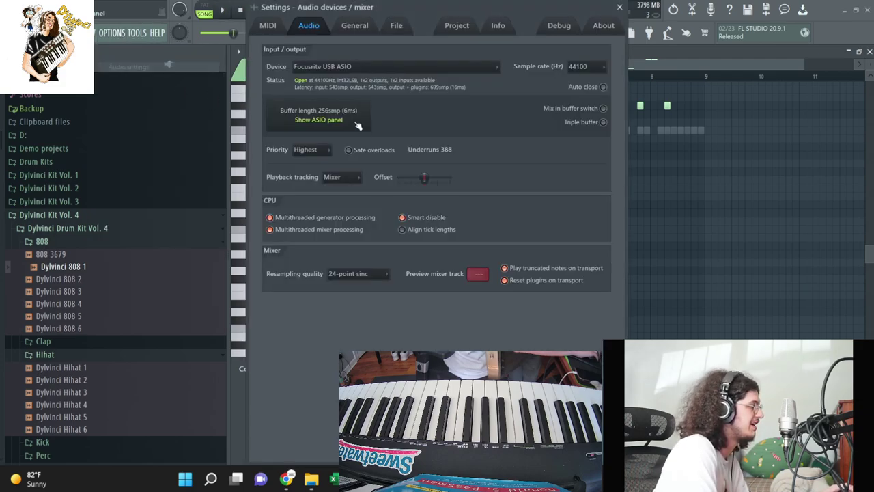
{"action": "left_click", "coordinate": [354, 121]}
{"action": "left_click", "coordinate": [86, 108]}
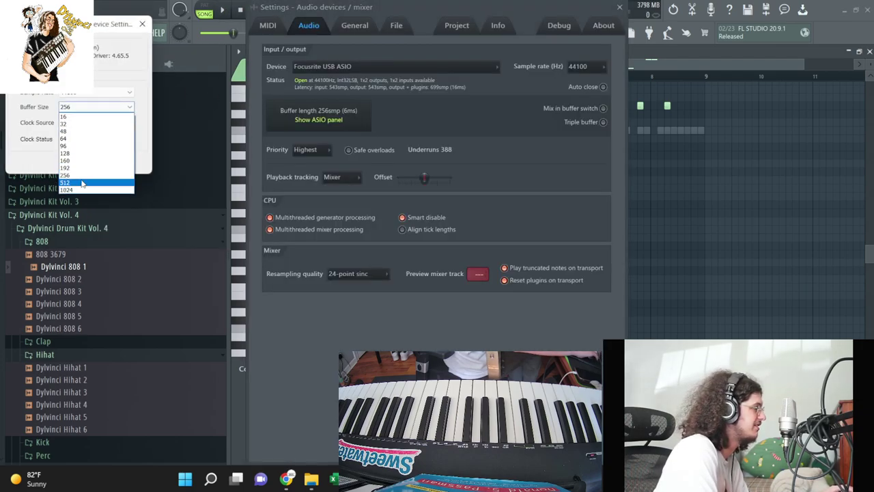
{"action": "left_click", "coordinate": [81, 183]}
{"action": "left_click", "coordinate": [142, 24]}
{"action": "left_click", "coordinate": [619, 7]}
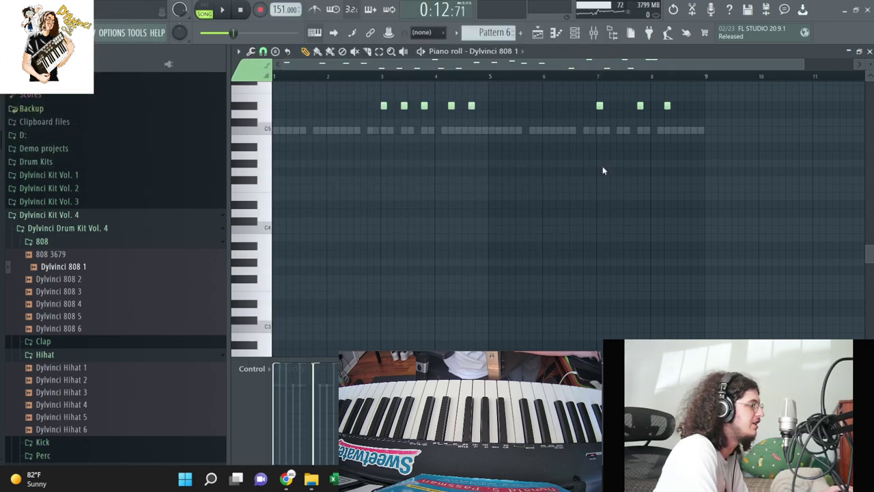
- Return to the playlist and split Pattern 6 into separate patterns by channel
{"action": "left_click", "coordinate": [870, 51]}
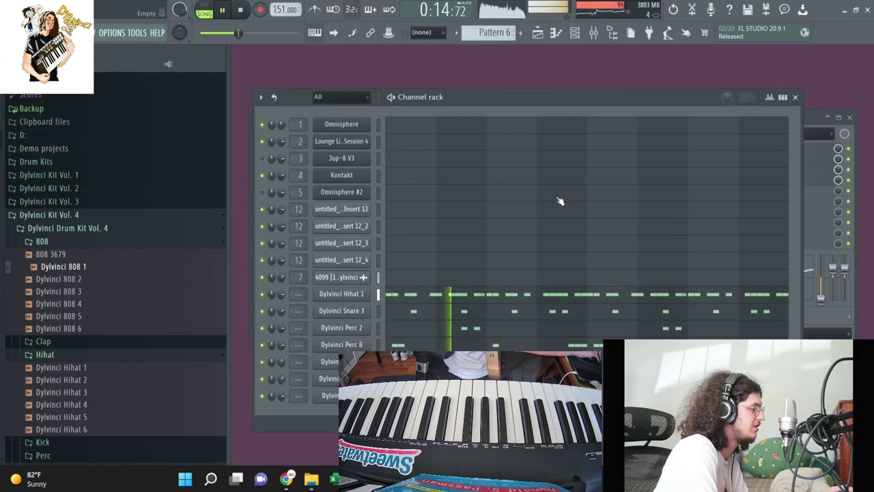
{"action": "key", "text": "F5"}
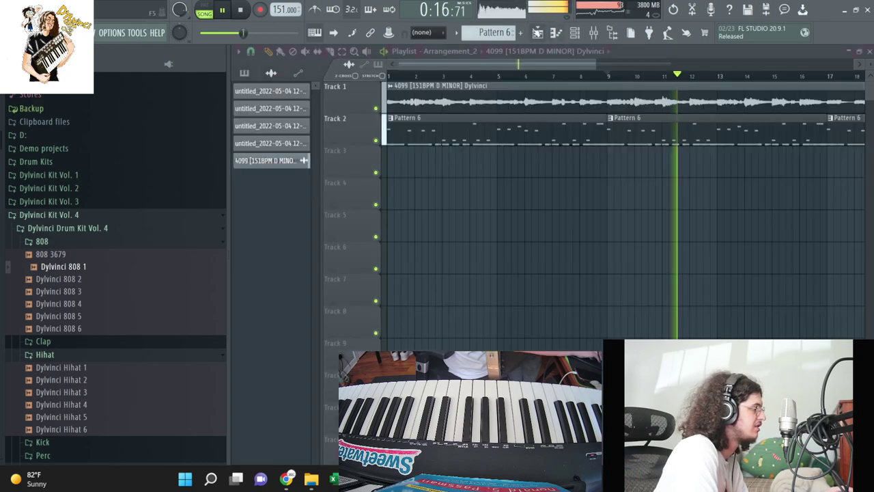
{"action": "scroll", "coordinate": [578, 67], "scroll_direction": "down", "scroll_amount": 3}
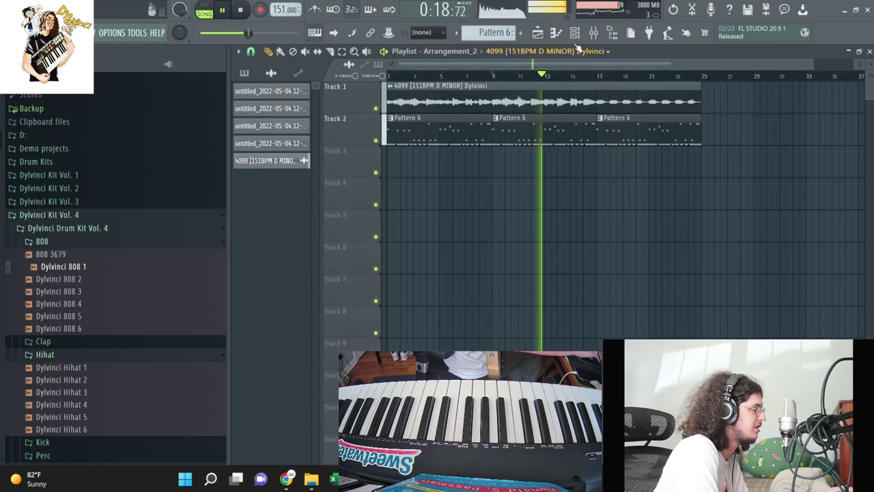
{"action": "left_click", "coordinate": [461, 35]}
{"action": "left_click", "coordinate": [560, 231]}
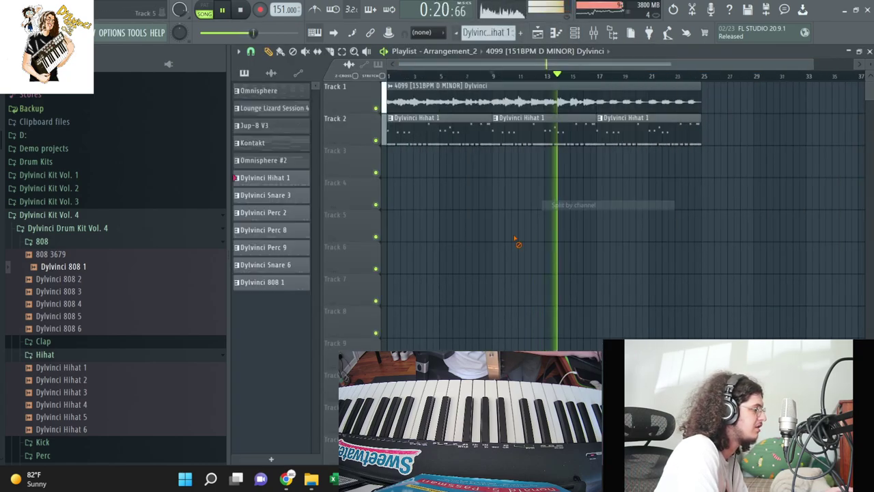
- Lay out the split patterns on Tracks 3 to 9 over the first eight bars and delete the leftover Track 2 clips
{"action": "key", "text": "space"}
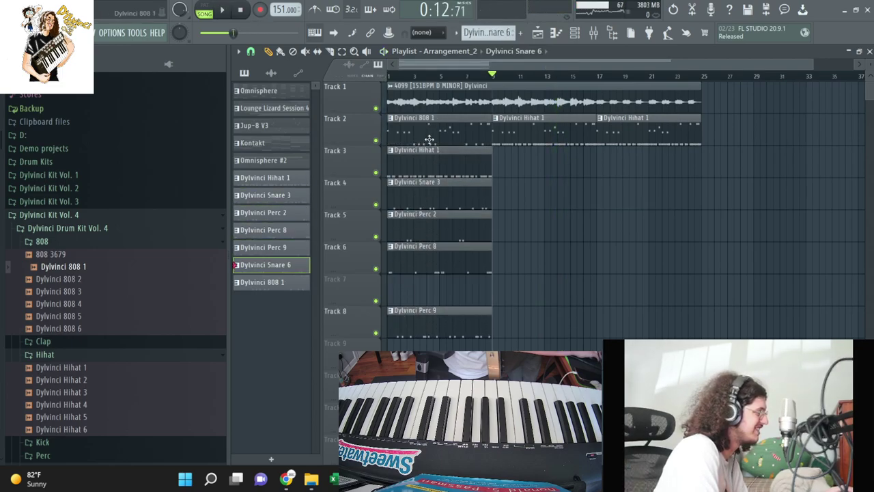
{"action": "left_click", "coordinate": [653, 129]}
{"action": "key", "text": "Delete"}
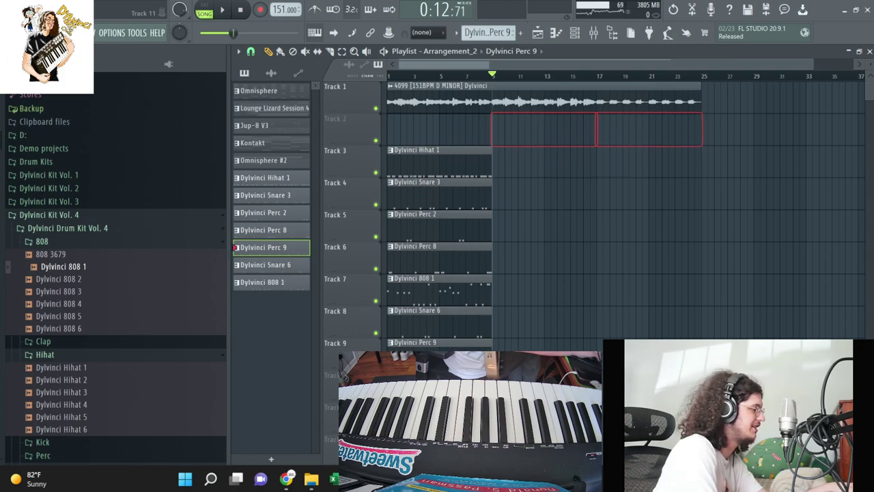
- Move all the split pattern clips up to Tracks 2 to 8 and duplicate them over bars 9 to 16
{"action": "key", "text": "ctrl+a"}
{"action": "left_click_drag", "start_coordinate": [477, 345], "coordinate": [471, 313]}
{"action": "key", "text": "ctrl+b"}
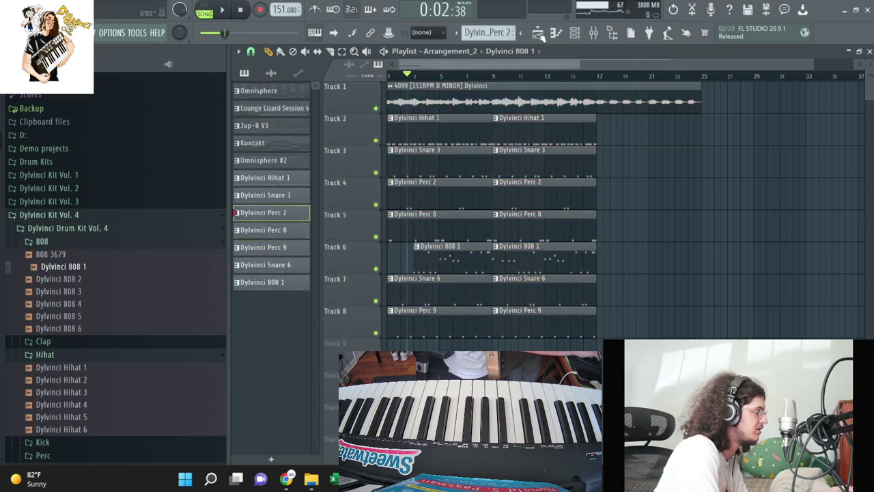
- Start playback and trim the start of the first Dylvinci Hihat 1 clip on Track 2 to about the middle of bar 2
{"action": "key", "text": "space"}
{"action": "left_click", "coordinate": [390, 133]}
{"action": "left_click_drag", "start_coordinate": [389, 133], "coordinate": [409, 133]}
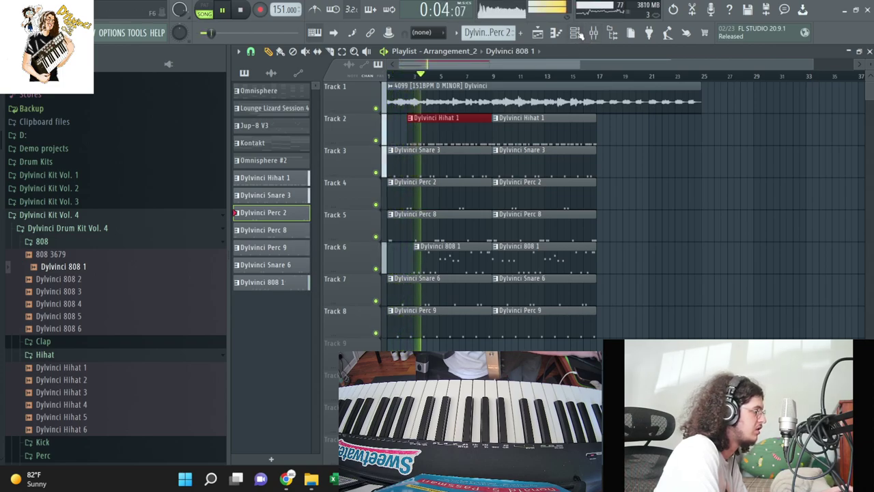
- Replace the sample in the Dylvinci 808 1 channel with Dylvinci 808 4 while the song plays
{"action": "key", "text": "F6"}
{"action": "key", "text": "space"}
{"action": "key", "text": "space"}
{"action": "left_click", "coordinate": [98, 302]}
{"action": "left_click_drag", "start_coordinate": [98, 303], "coordinate": [303, 312]}
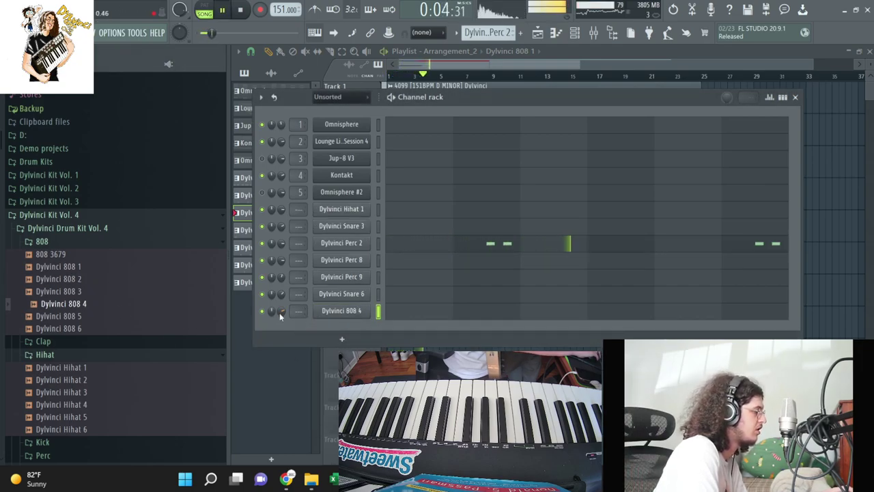
- Show all channels in the channel rack, remove Guitar Rig 6 from mixer Insert 7 and play the loop
{"action": "left_click", "coordinate": [362, 97]}
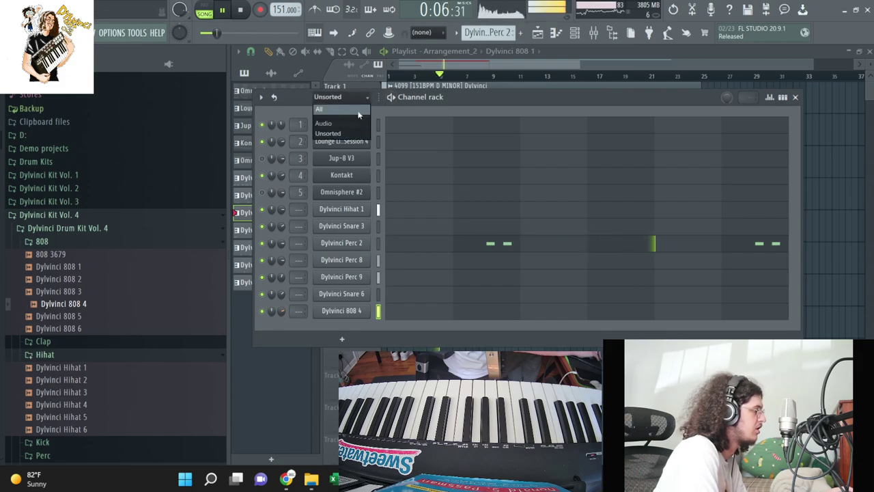
{"action": "left_click", "coordinate": [356, 111]}
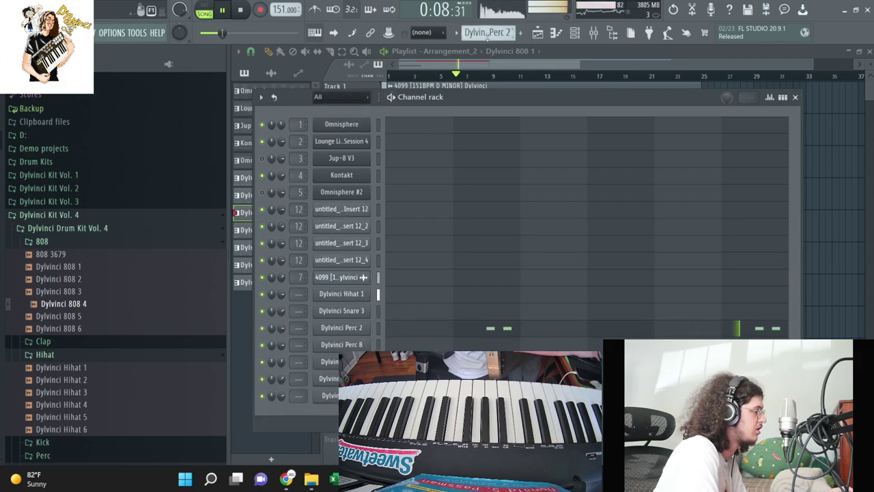
{"action": "left_click", "coordinate": [614, 30]}
{"action": "key", "text": "space"}
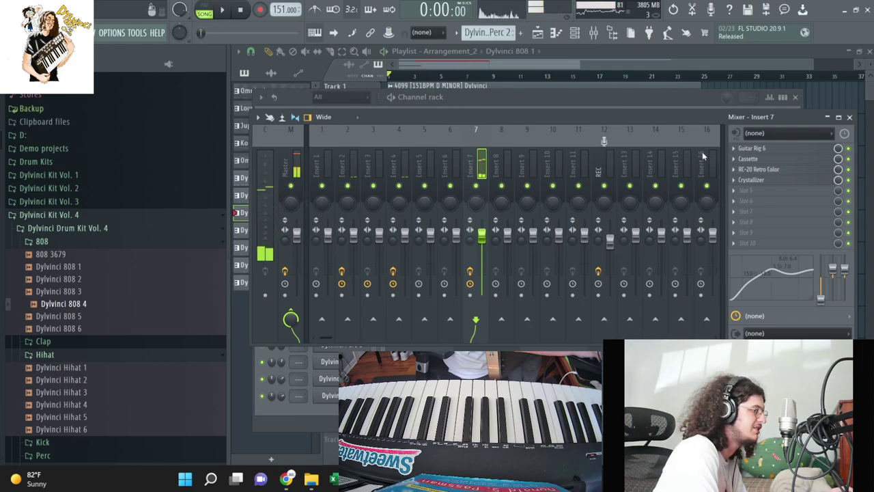
{"action": "left_click", "coordinate": [735, 151]}
{"action": "left_click", "coordinate": [751, 180]}
{"action": "left_click", "coordinate": [484, 271]}
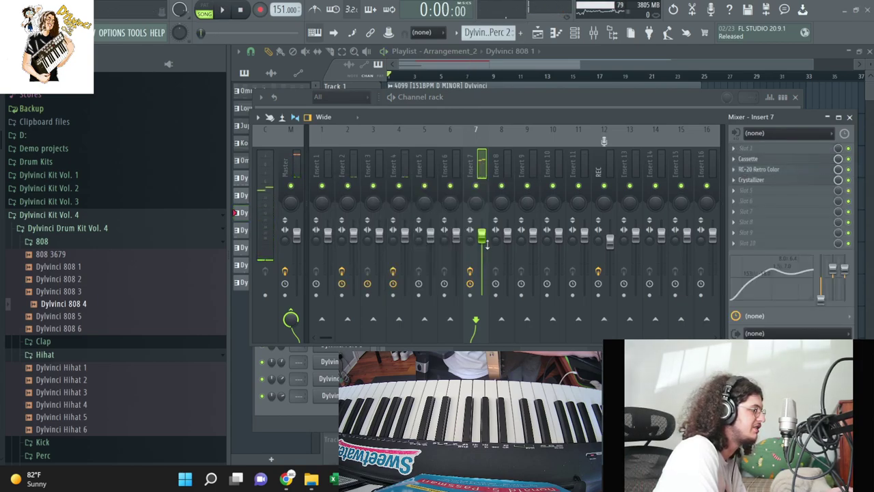
{"action": "key", "text": "space"}
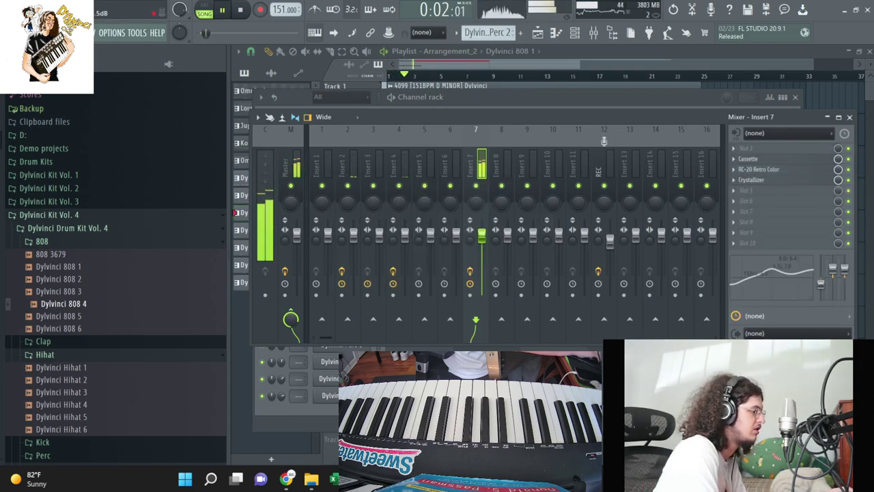
- Try a Dylvinci Kick 4 clip near bar 3 on Track 9 and delete it again
{"action": "left_click", "coordinate": [325, 390]}
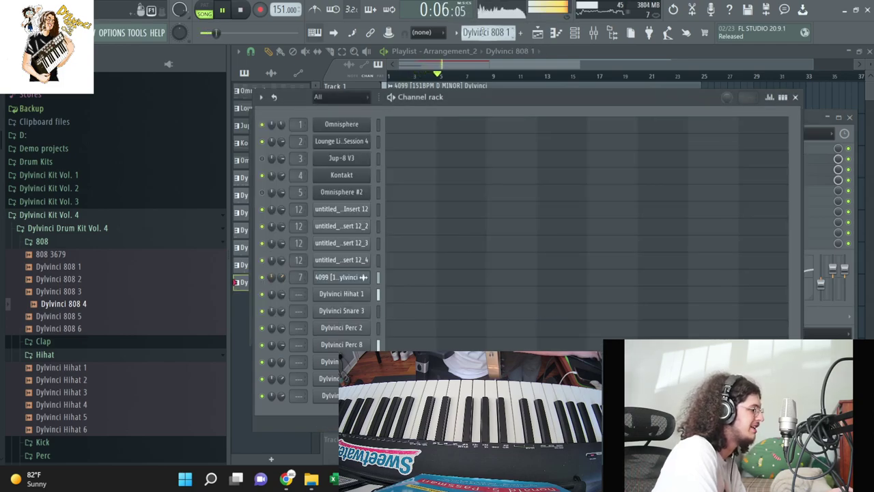
{"action": "right_click", "coordinate": [363, 277]}
{"action": "key", "text": "Escape"}
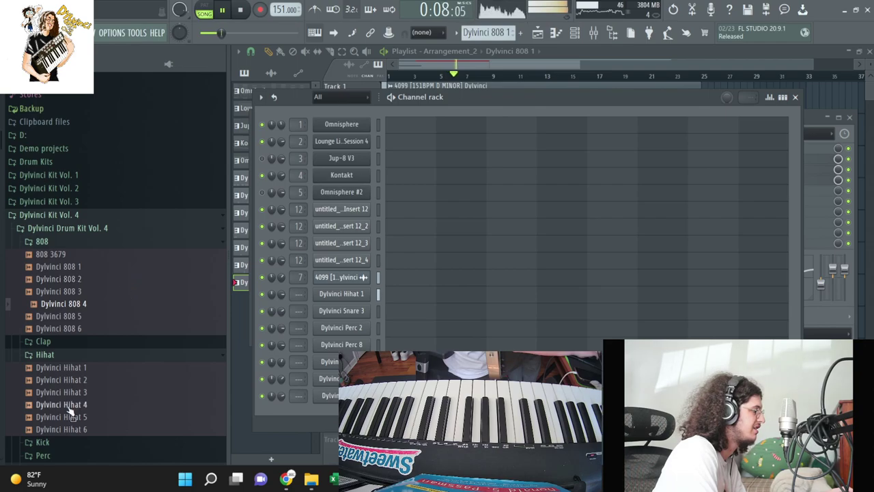
{"action": "scroll", "coordinate": [68, 408], "scroll_direction": "down", "scroll_amount": 2}
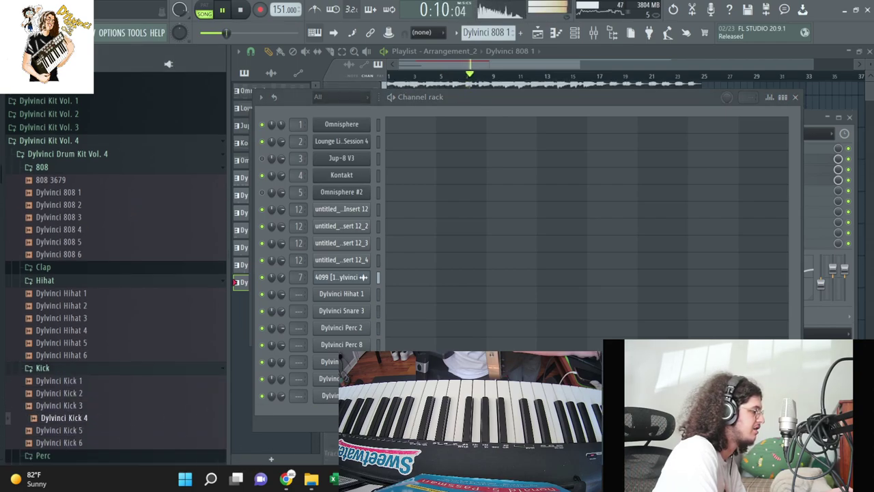
{"action": "key", "text": "F6"}
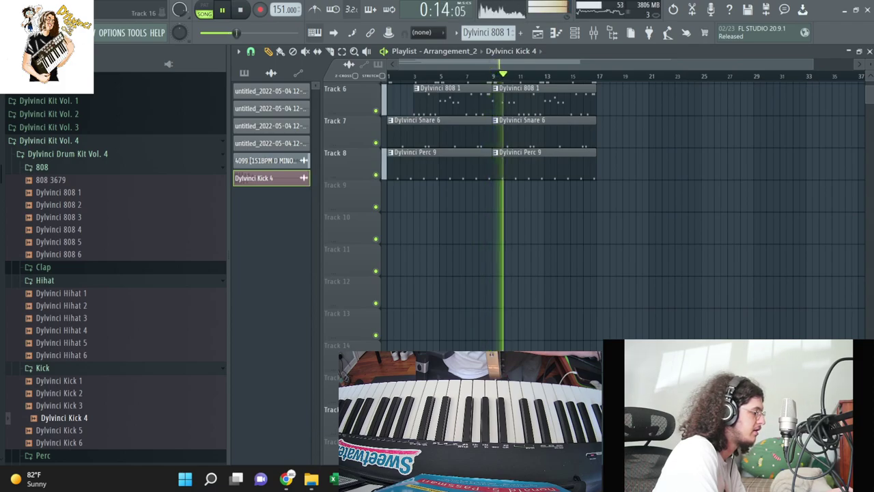
{"action": "left_click_drag", "start_coordinate": [822, 71], "coordinate": [509, 71]}
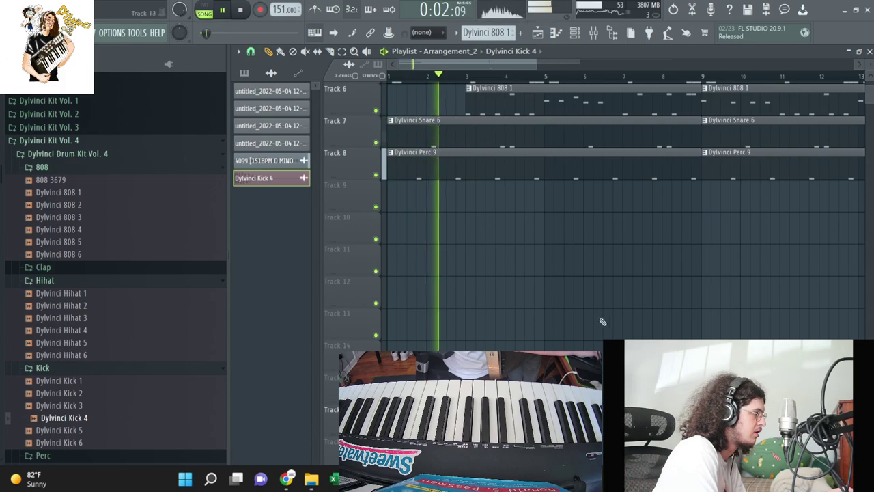
{"action": "left_click", "coordinate": [478, 198]}
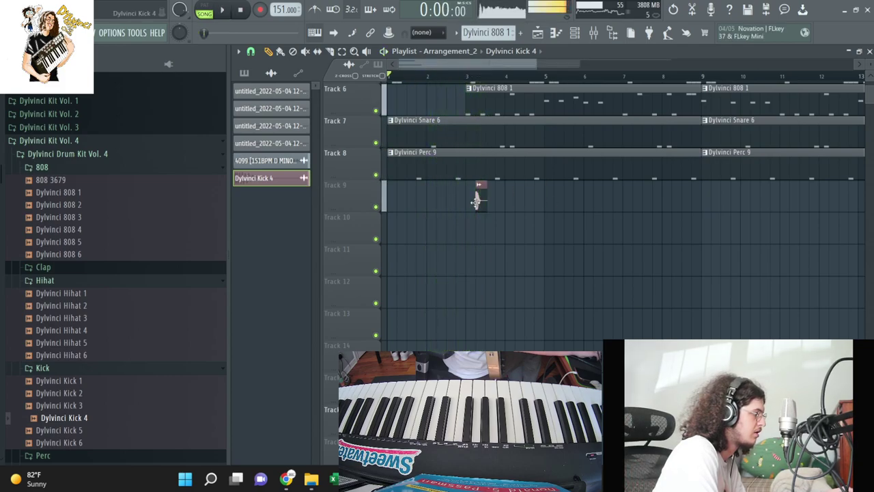
{"action": "right_click", "coordinate": [478, 198]}
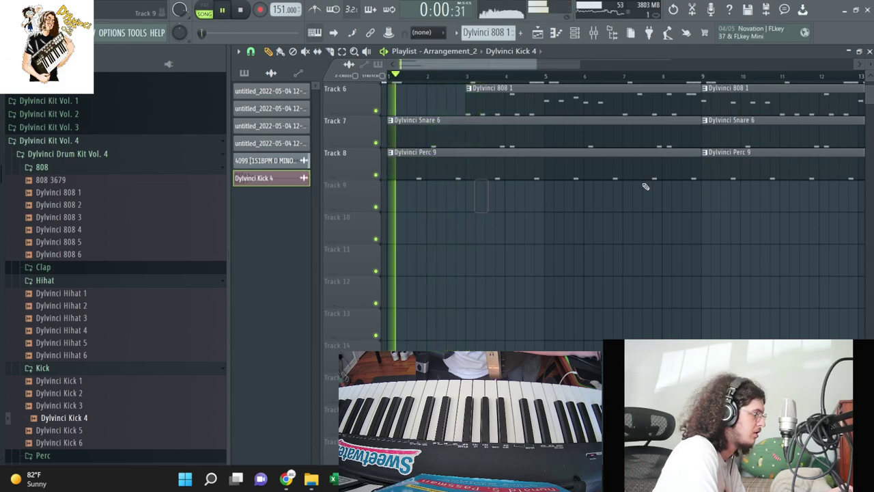
- Find Kick 13 in the Dylvinci Drum Kit Vol. 1 kicks and place it on Track 9 at bar 9
{"action": "left_click", "coordinate": [47, 101]}
{"action": "left_click", "coordinate": [75, 127]}
{"action": "left_click", "coordinate": [75, 181]}
{"action": "left_click_drag", "start_coordinate": [58, 341], "coordinate": [702, 198]}
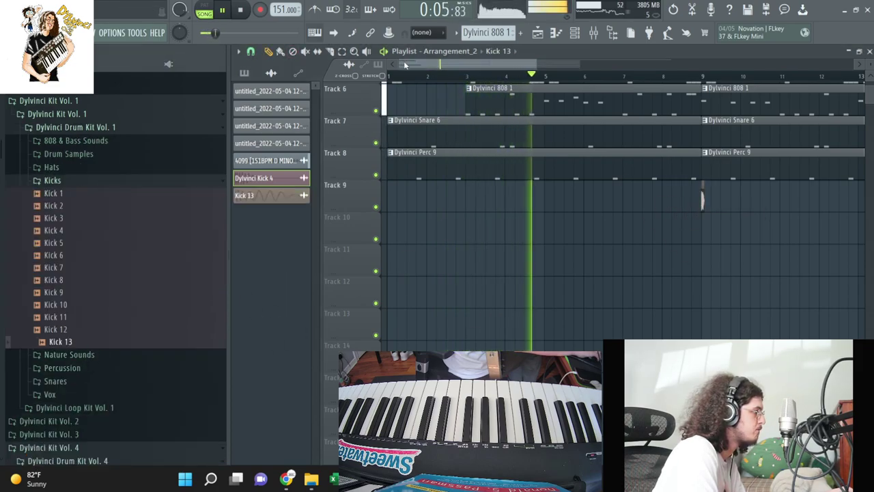
- Lay out Kick 13 hits on Track 9 over bars 9 to 12 and duplicate them over bars 13 to 16
{"action": "scroll", "coordinate": [701, 198], "scroll_direction": "up", "scroll_amount": 4}
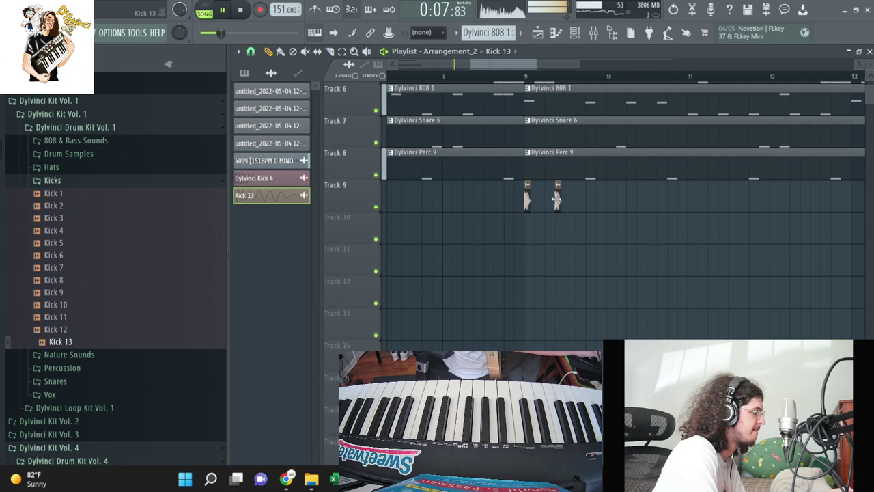
{"action": "left_click", "coordinate": [723, 199]}
{"action": "left_click", "coordinate": [754, 199]}
{"action": "left_click", "coordinate": [794, 201]}
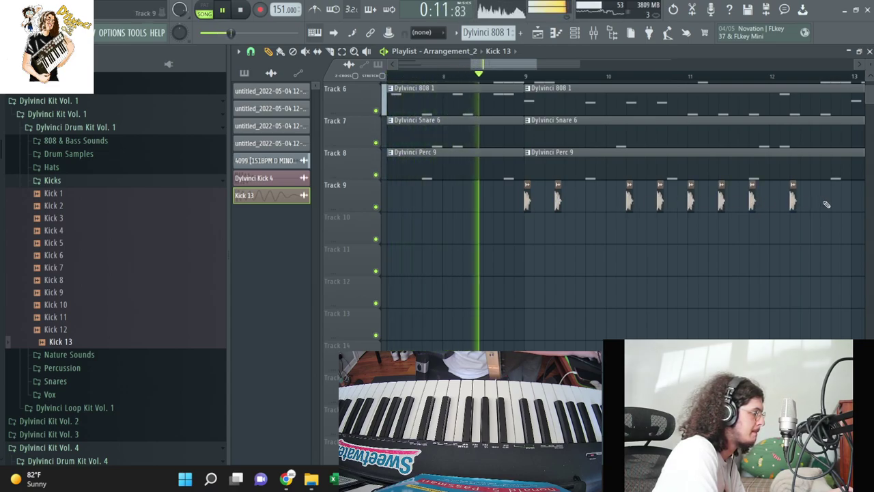
{"action": "scroll", "coordinate": [410, 198], "scroll_direction": "down", "scroll_amount": 5}
{"action": "left_click_drag", "start_coordinate": [649, 199], "coordinate": [424, 196]}
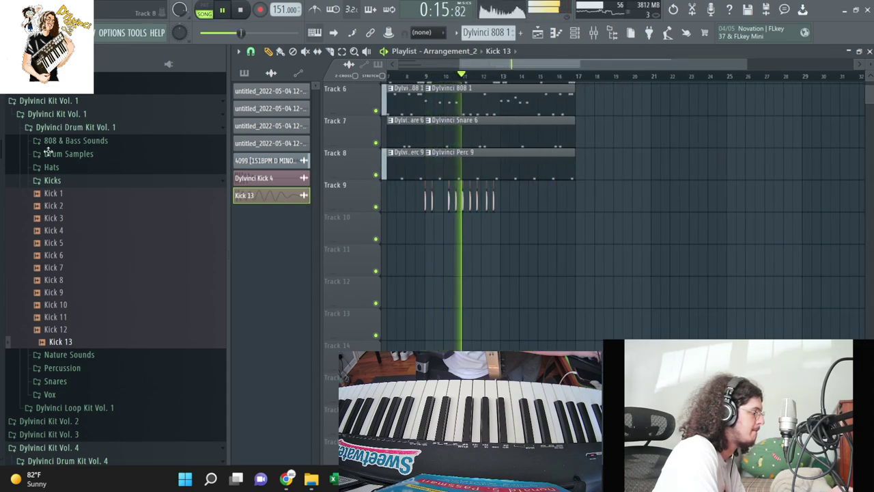
{"action": "key", "text": "ctrl+v"}
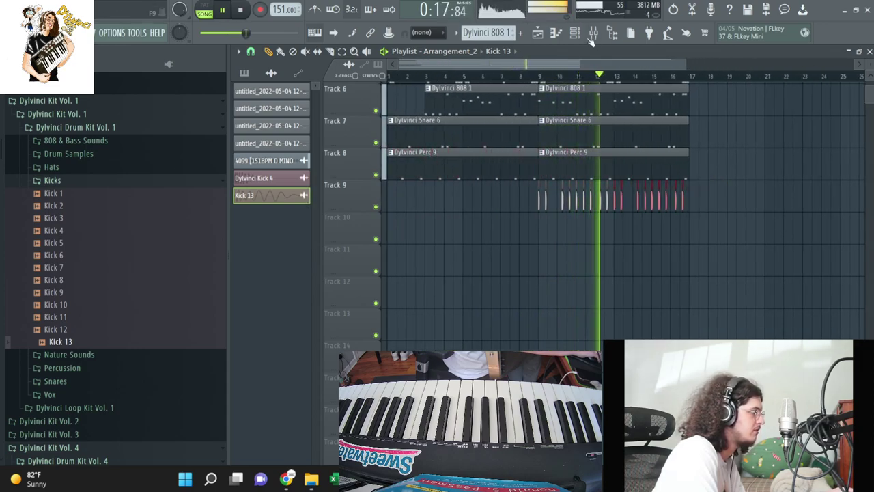
- Load Fruity Soft Clipper into the first effect slot of the mixer's Master track
{"action": "left_click", "coordinate": [592, 33]}
{"action": "left_click", "coordinate": [748, 155]}
{"action": "mouse_move", "coordinate": [749, 159]}
{"action": "mouse_move", "coordinate": [549, 60]}
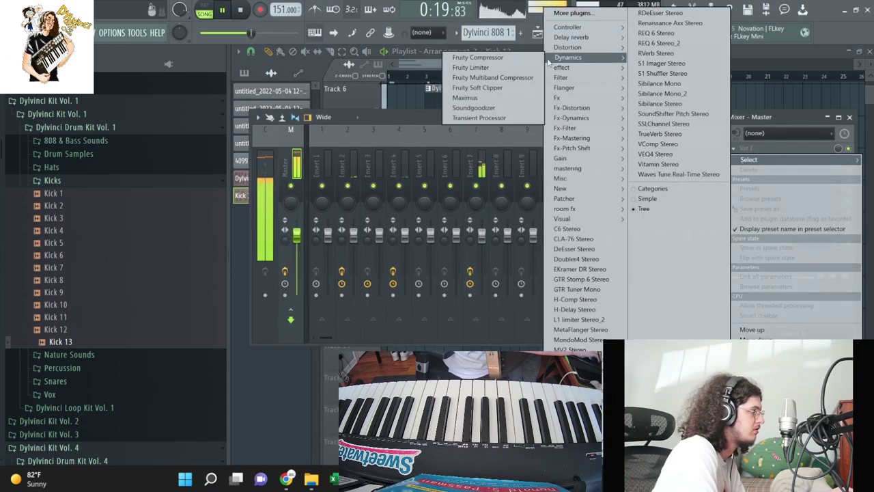
{"action": "left_click", "coordinate": [496, 88]}
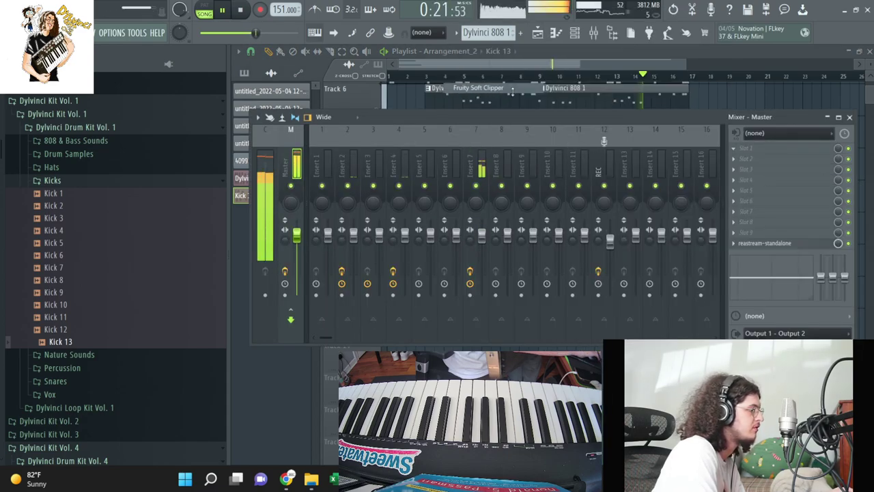
{"action": "left_click", "coordinate": [511, 91]}
- Duplicate the drum and 808 clips on Tracks 2 to 8 past bar 17 and trim their starts to bar 19
{"action": "scroll", "coordinate": [722, 127], "scroll_direction": "up", "scroll_amount": 3}
{"action": "left_click_drag", "start_coordinate": [689, 335], "coordinate": [582, 137]}
{"action": "key", "text": "ctrl+b"}
{"action": "left_click_drag", "start_coordinate": [713, 328], "coordinate": [732, 328]}
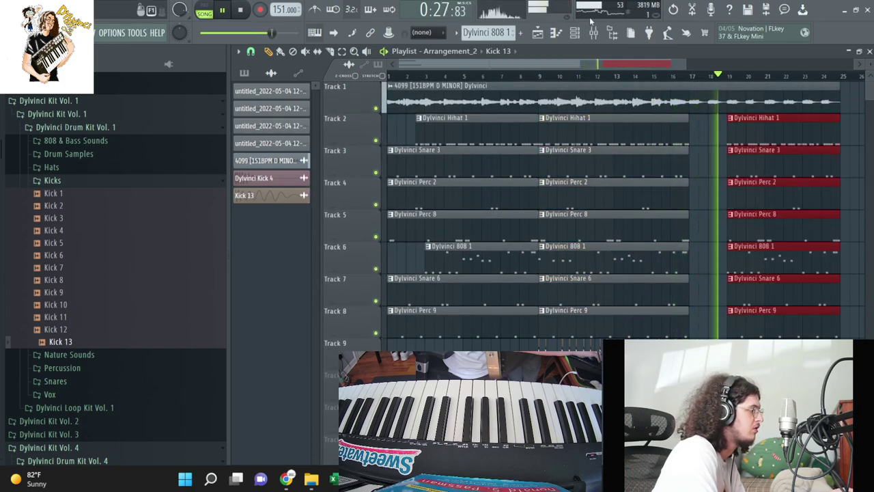
- Open the channel settings of the 4099 loop and set the project tempo to 140 BPM
{"action": "left_click", "coordinate": [576, 32]}
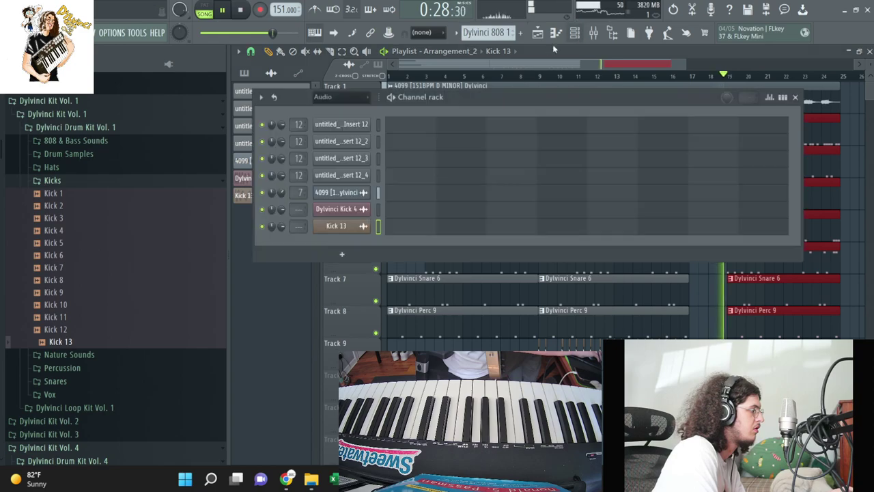
{"action": "left_click", "coordinate": [363, 193]}
{"action": "left_click", "coordinate": [240, 8]}
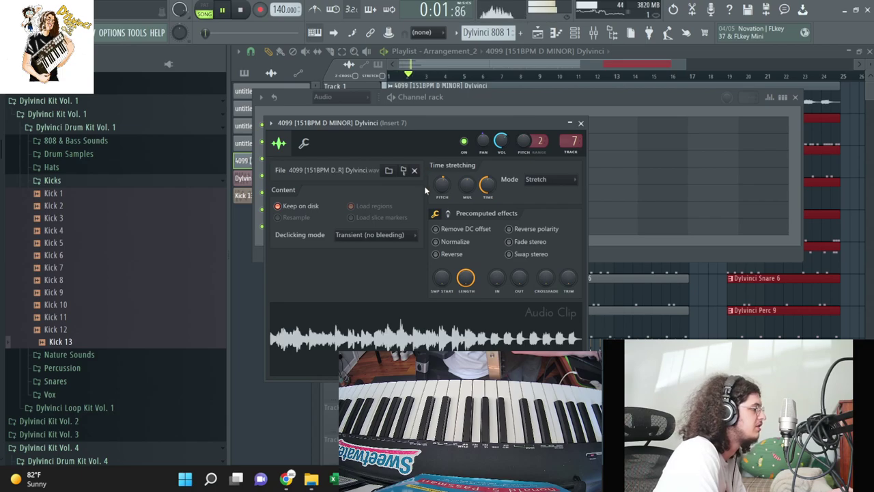
{"action": "key", "text": "F6"}
{"action": "key", "text": "F6"}
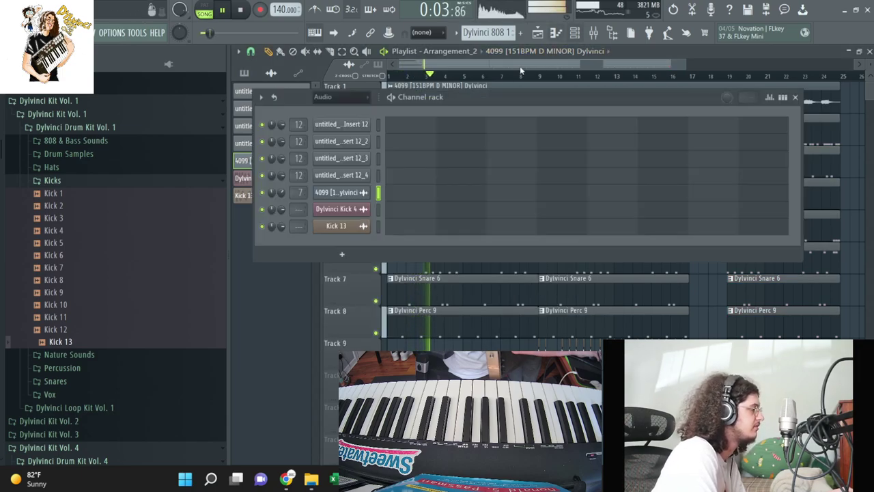
- Switch the playlist to the first arrangement, return to Arrangement_2 and restart playback
{"action": "scroll", "coordinate": [455, 53], "scroll_direction": "up", "scroll_amount": 1}
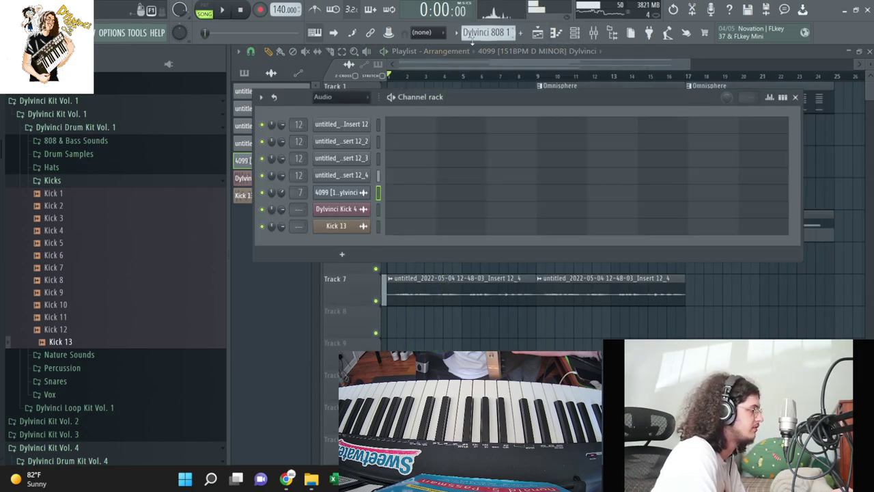
{"action": "left_click", "coordinate": [441, 52]}
{"action": "left_click", "coordinate": [437, 83]}
{"action": "key", "text": "space"}
- Examine the 4099 loop's channel settings with all channels shown, and play the song with the Dylvinci 808 4 piano roll open
{"action": "left_click", "coordinate": [575, 34]}
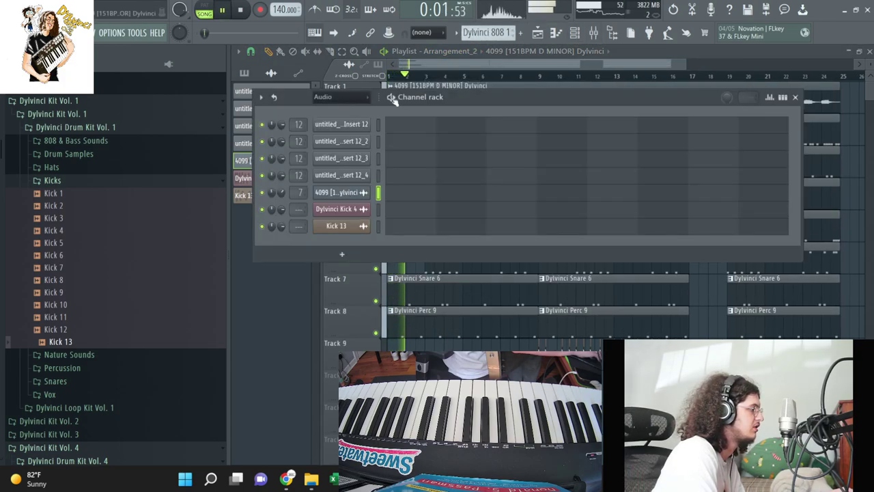
{"action": "left_click", "coordinate": [344, 107]}
{"action": "left_click", "coordinate": [348, 278]}
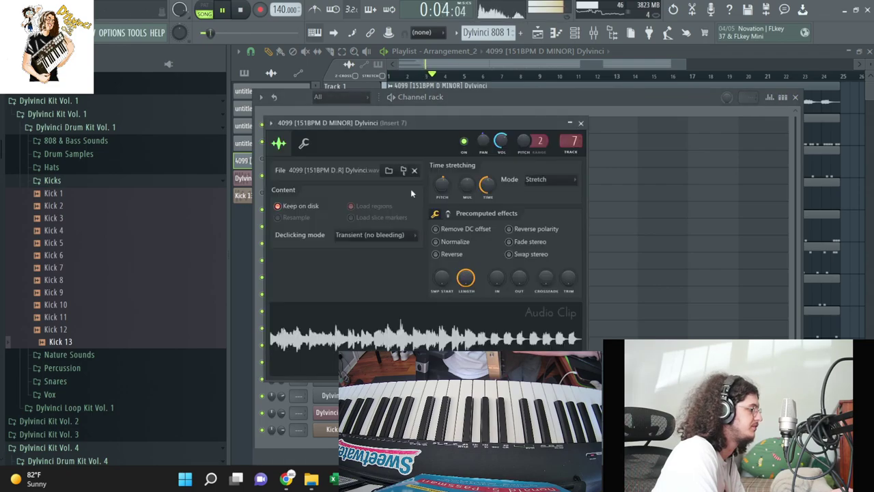
{"action": "key", "text": "Escape"}
{"action": "key", "text": "F7"}
{"action": "key", "text": "space"}
- Browse the Dylvinci Drum Kit Vol. 1 samples and replace the Dylvinci Hihat 1 channel's sample with Hat 3
{"action": "left_click", "coordinate": [580, 33]}
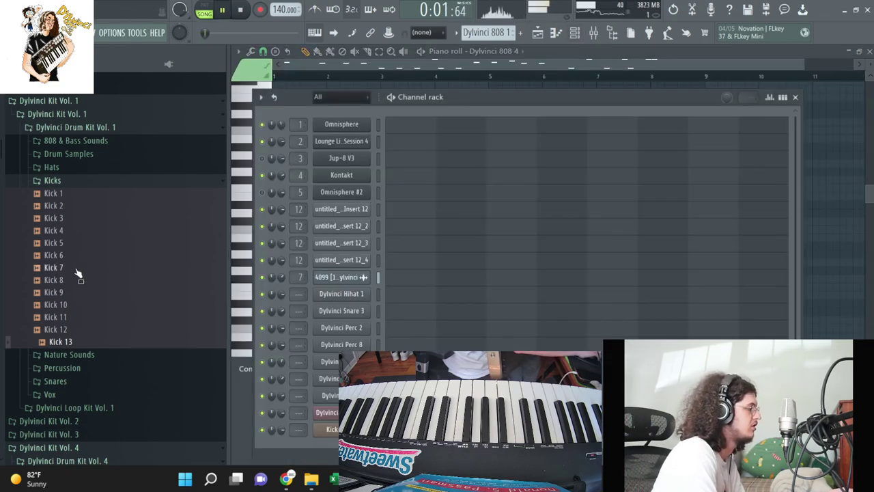
{"action": "scroll", "coordinate": [169, 281], "scroll_direction": "down", "scroll_amount": 2}
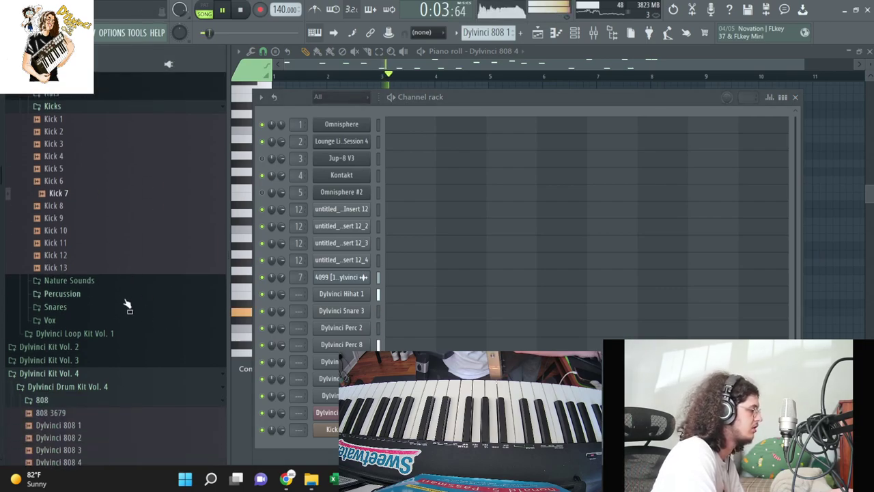
{"action": "key", "text": "space"}
{"action": "scroll", "coordinate": [27, 198], "scroll_direction": "up", "scroll_amount": 5}
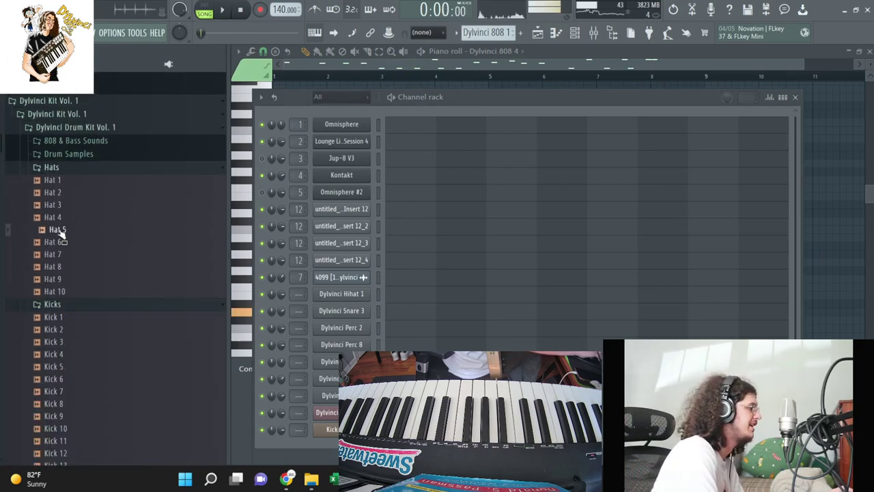
{"action": "left_click_drag", "start_coordinate": [61, 215], "coordinate": [341, 293]}
{"action": "key", "text": "space"}
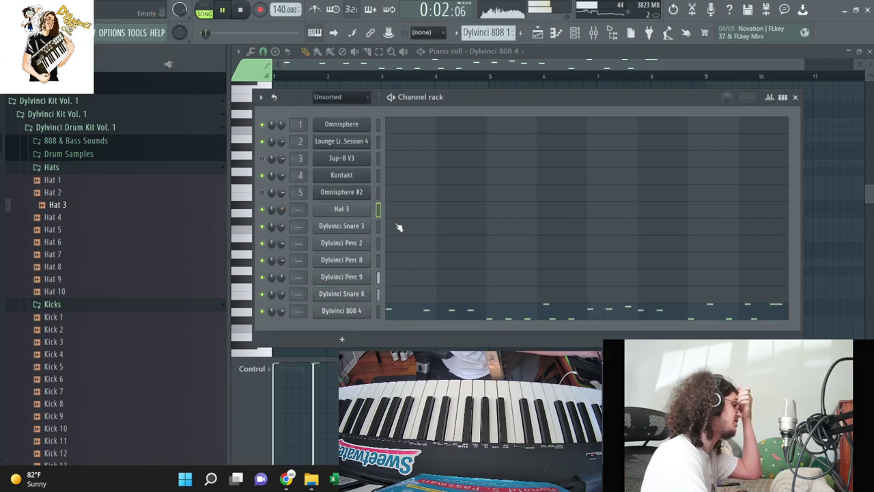
- Examine the Hat 3 channel's volume envelope settings and select the Dylvinci Hihat 1 pattern
{"action": "left_click", "coordinate": [341, 208]}
{"action": "left_click", "coordinate": [318, 159]}
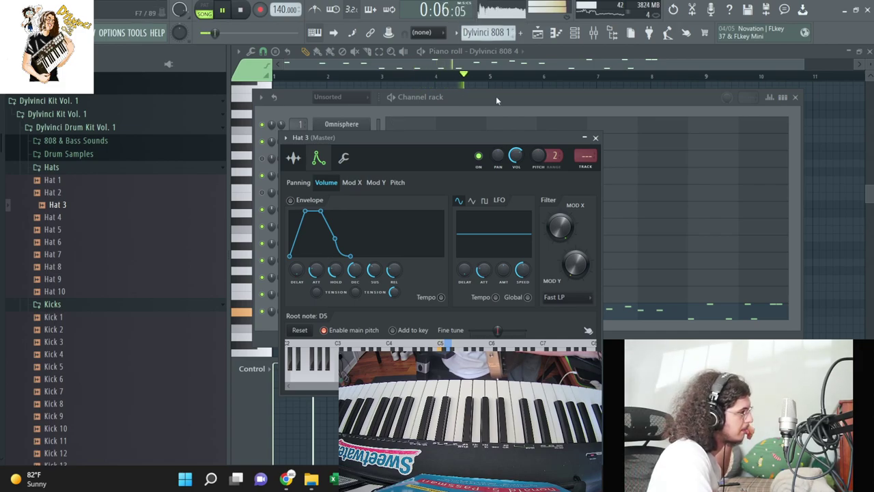
{"action": "left_click", "coordinate": [345, 210]}
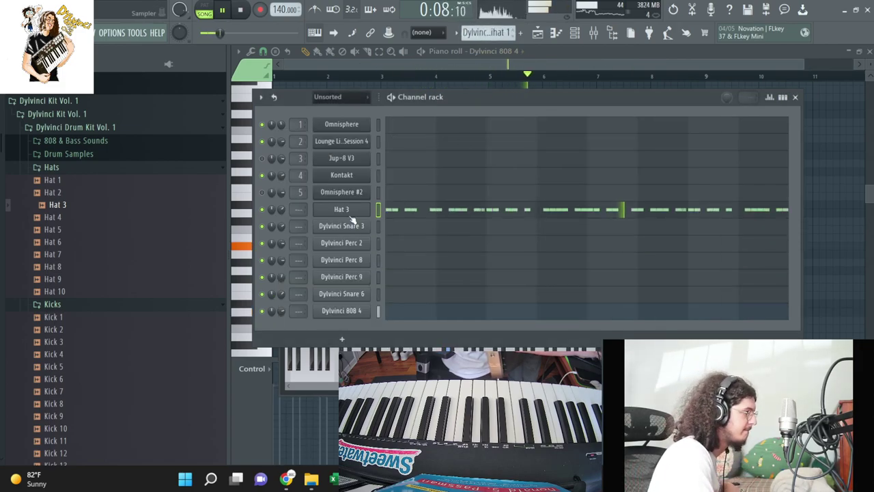
- Fill the Hat 3 channel with evenly spaced hits across the whole pattern and raise its time shift slightly
{"action": "right_click", "coordinate": [368, 206]}
{"action": "left_click", "coordinate": [505, 252]}
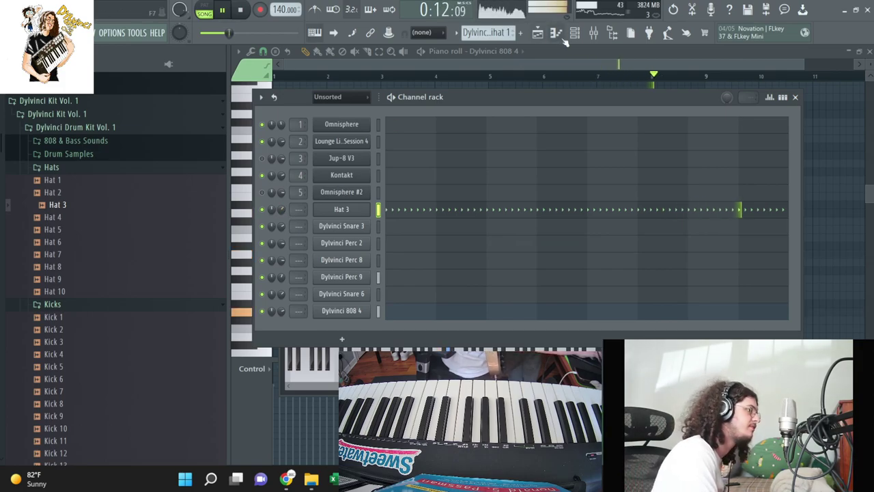
{"action": "left_click", "coordinate": [341, 209]}
{"action": "left_click", "coordinate": [344, 159]}
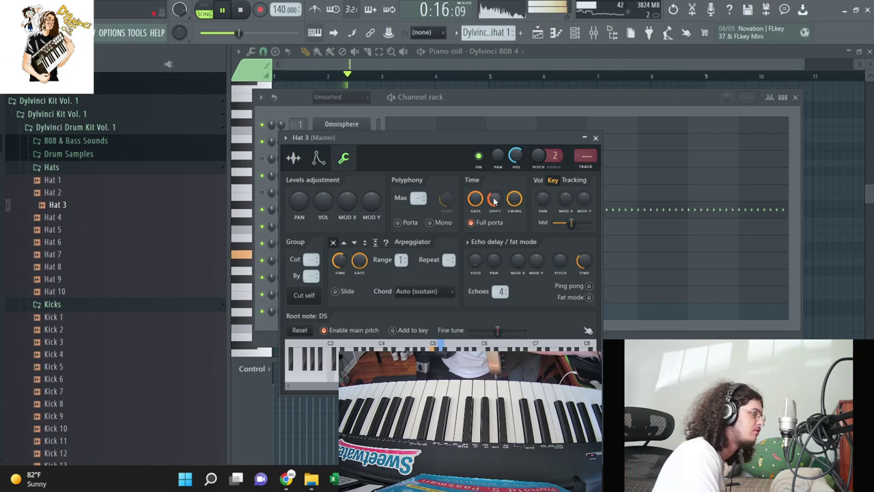
{"action": "left_click", "coordinate": [486, 109]}
- Examine the time and polyphony settings of the Dylvinci Snare 3 and Dylvinci 808 4 channels
{"action": "left_click", "coordinate": [347, 229]}
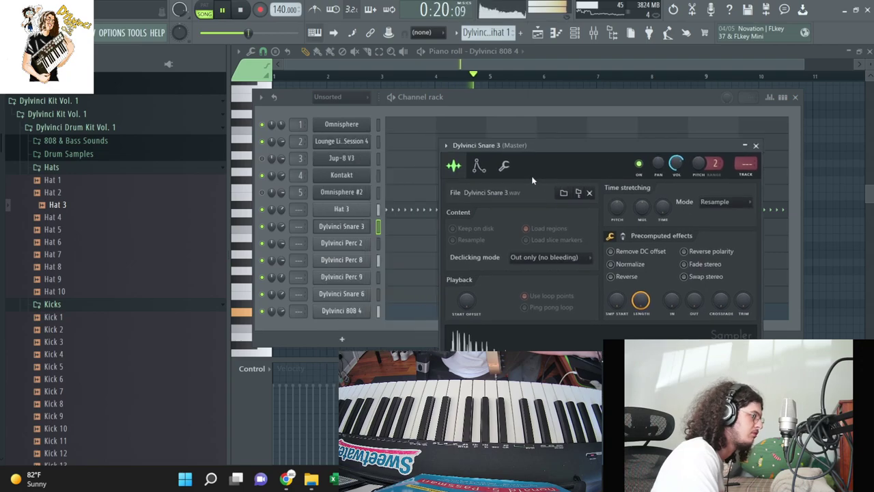
{"action": "left_click", "coordinate": [504, 166]}
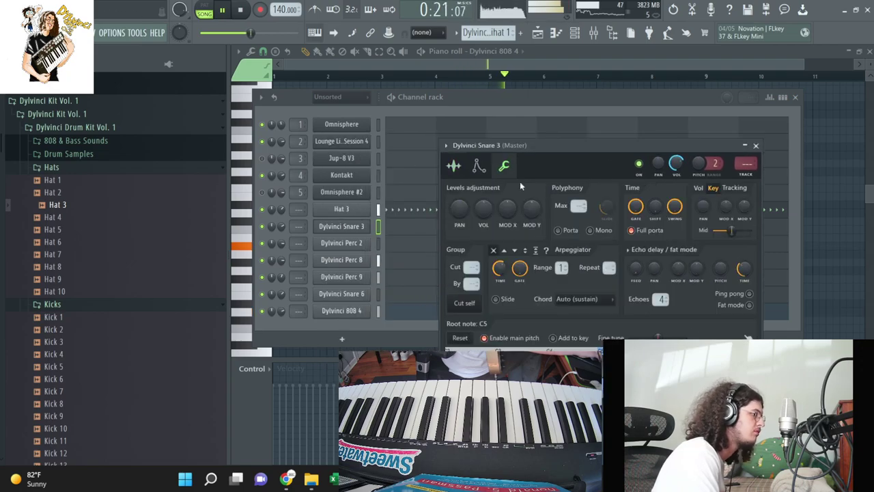
{"action": "left_click", "coordinate": [357, 311]}
{"action": "left_click", "coordinate": [314, 129]}
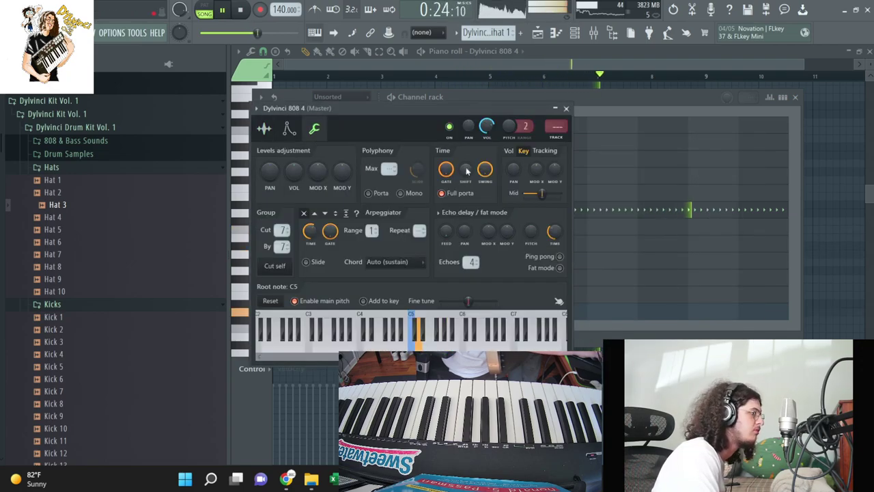
- Check the playlist and the mixer, and try Snare 14 as the sample of the Dylvinci Snare 3 channel
{"action": "left_click", "coordinate": [556, 32]}
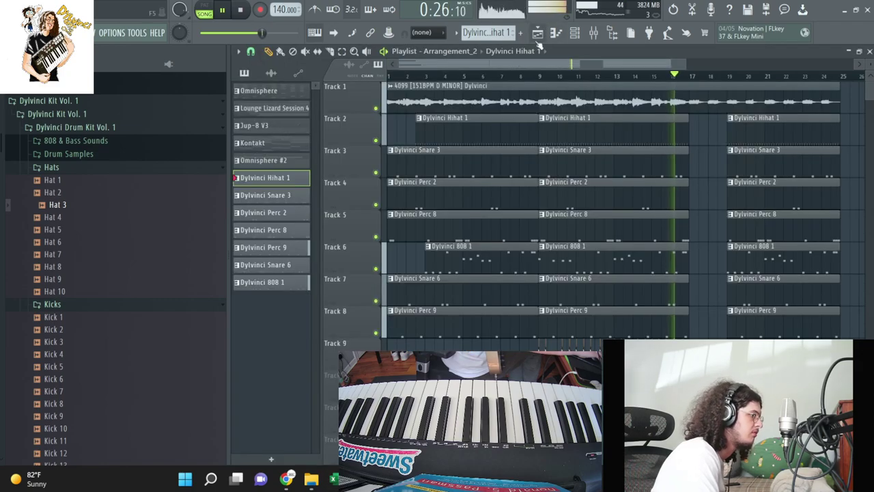
{"action": "key", "text": "F9"}
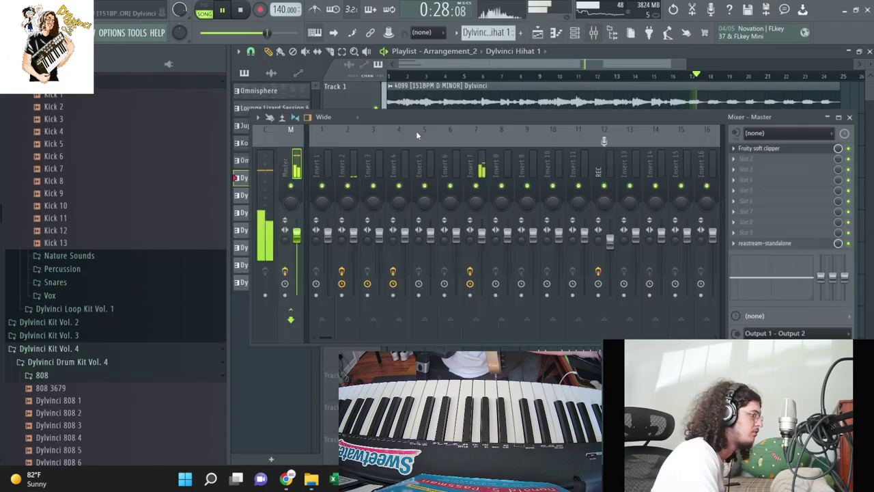
{"action": "left_click", "coordinate": [578, 31]}
{"action": "left_click_drag", "start_coordinate": [327, 231], "coordinate": [330, 228]}
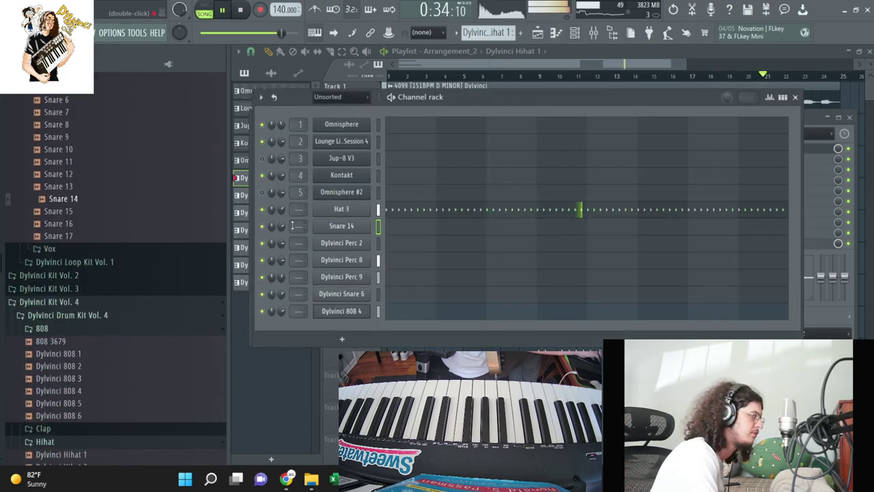
- Replace the Snare 14 channel's sample with Dylvinci Snare 2 from Dylvinci Drum Kit Vol. 4
{"action": "scroll", "coordinate": [136, 308], "scroll_direction": "down", "scroll_amount": 15}
{"action": "left_click_drag", "start_coordinate": [69, 309], "coordinate": [337, 231]}
{"action": "left_click_drag", "start_coordinate": [61, 285], "coordinate": [279, 231]}
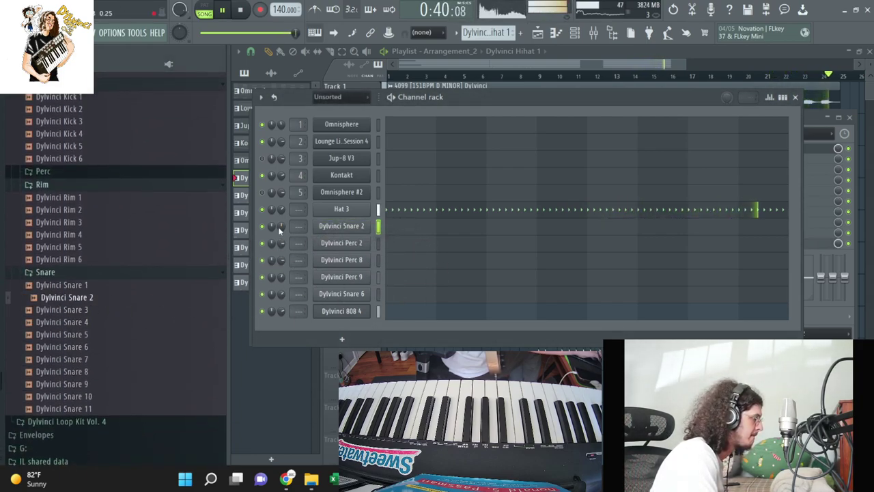